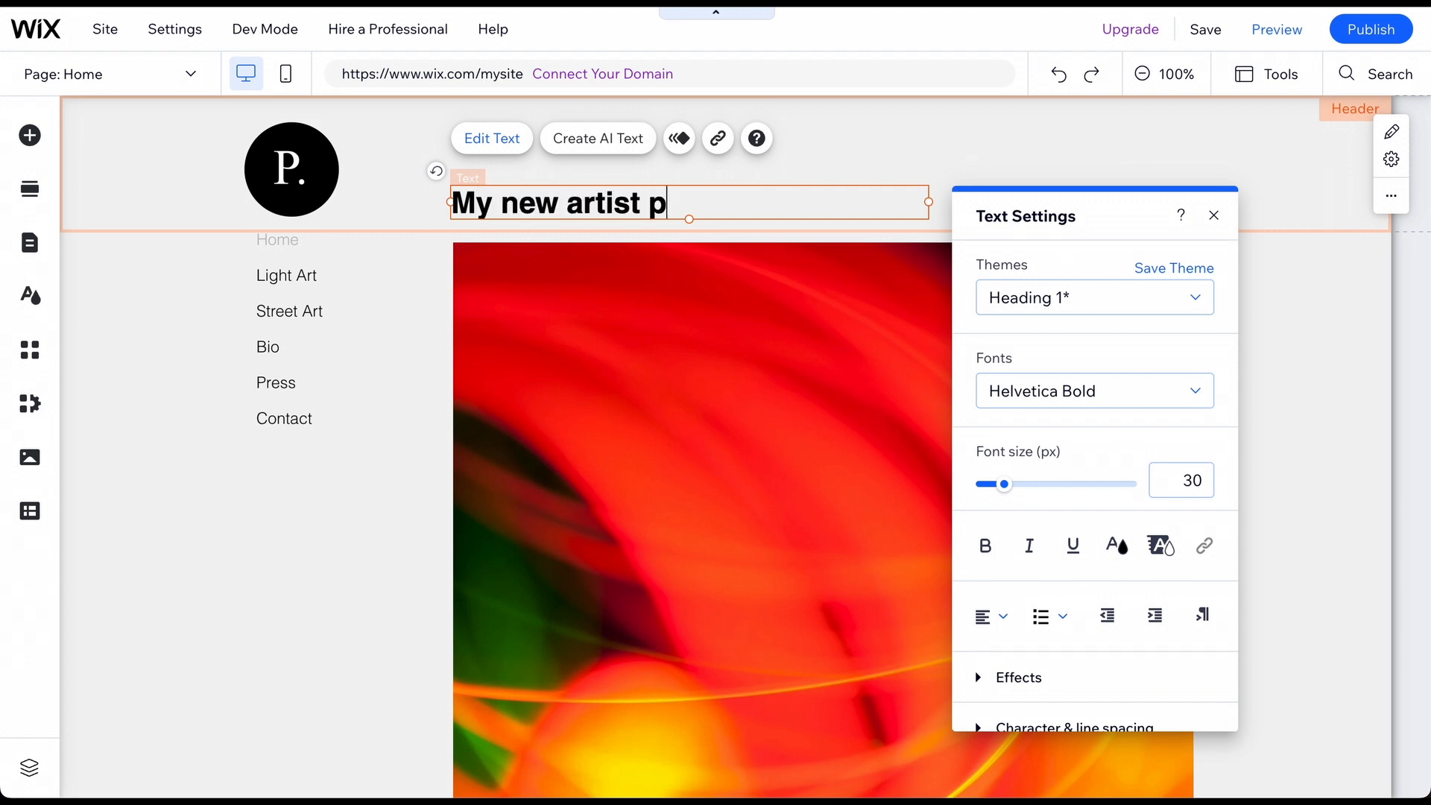
Start typing the new header title ('My websi') in Helvetica Bold at 30 px.
{"action": "type", "text": "websi"}
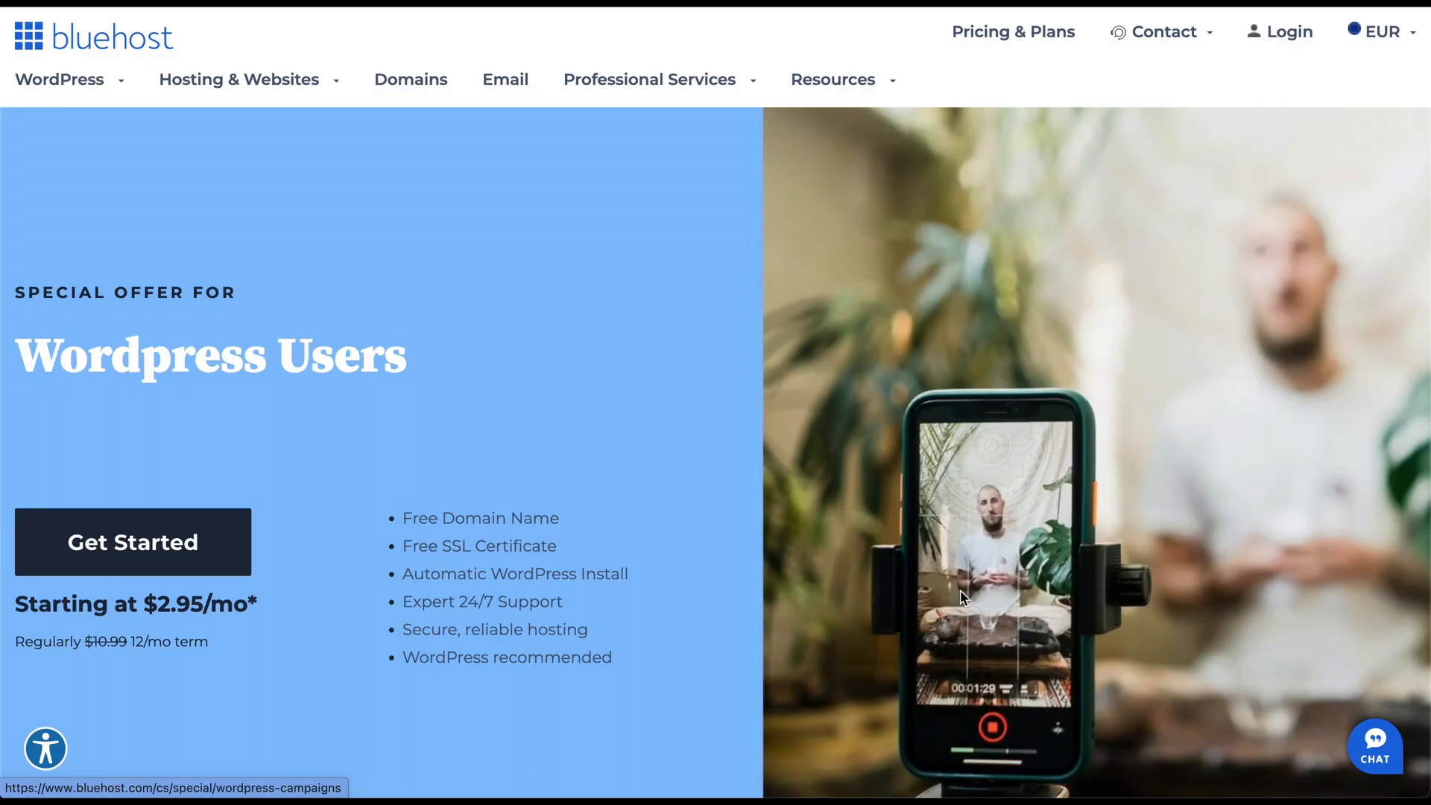
{"action": "scroll", "coordinate": [960, 589], "scroll_direction": "down", "scroll_amount": 2}
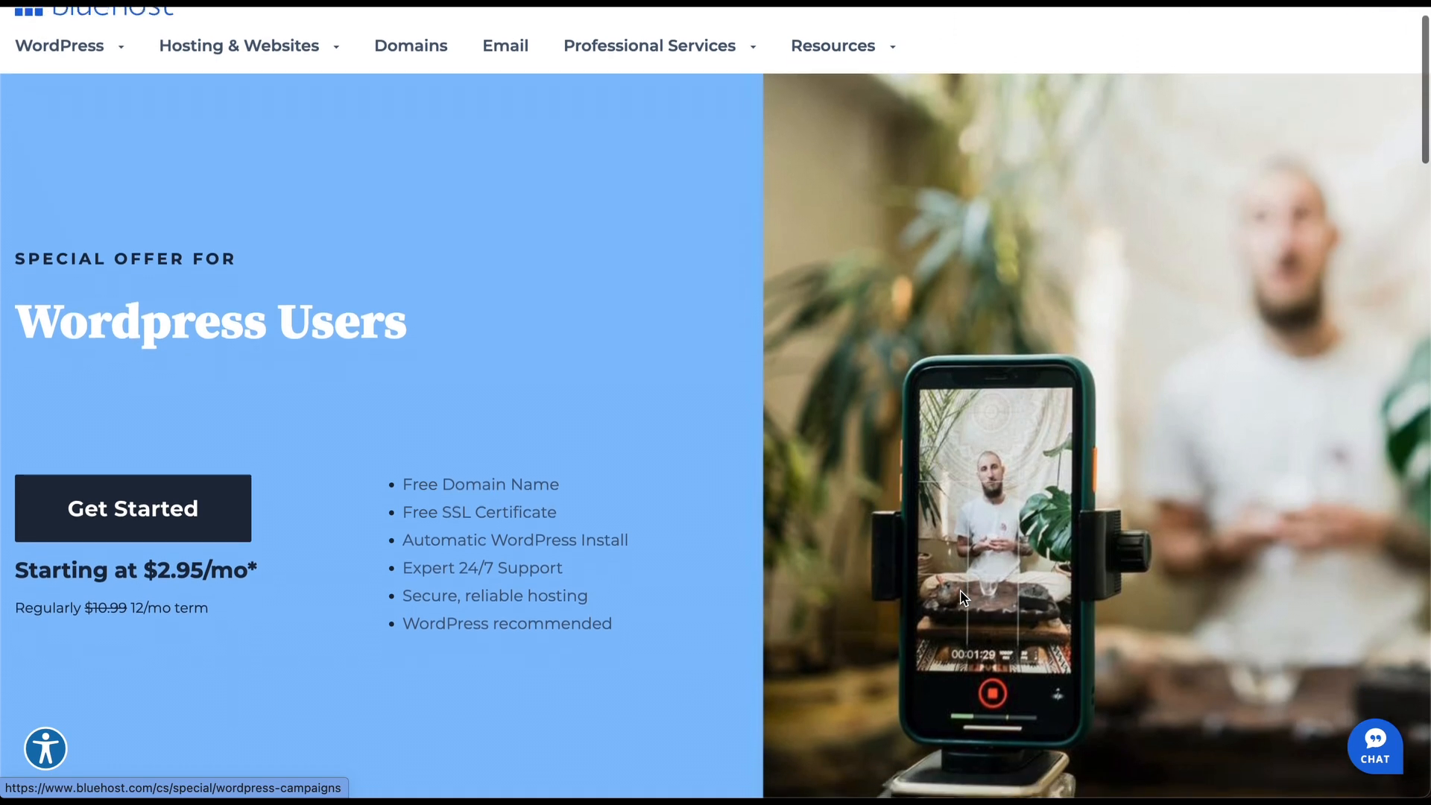
{"action": "scroll", "coordinate": [961, 596], "scroll_direction": "down", "scroll_amount": 5}
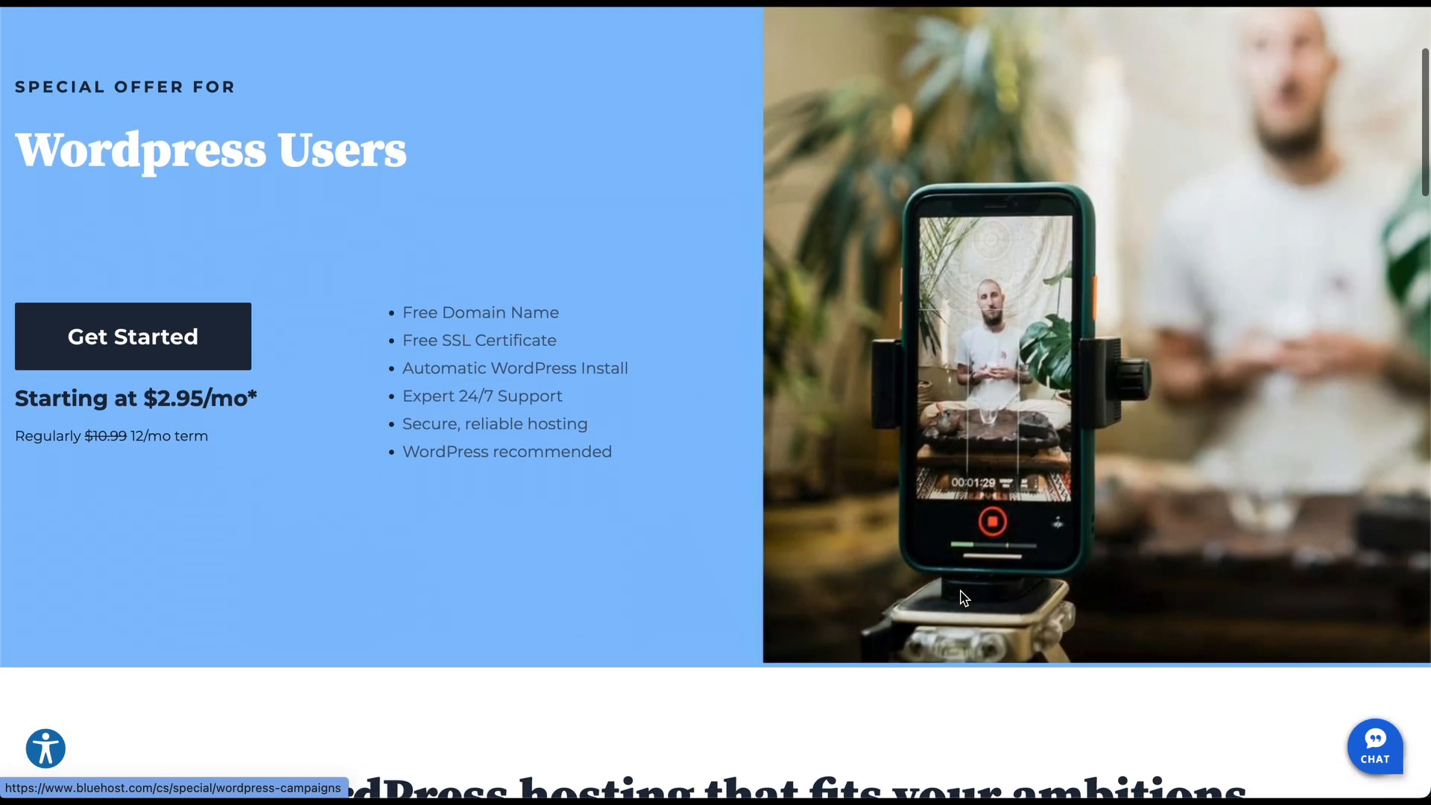
{"action": "scroll", "coordinate": [960, 592], "scroll_direction": "down", "scroll_amount": 6}
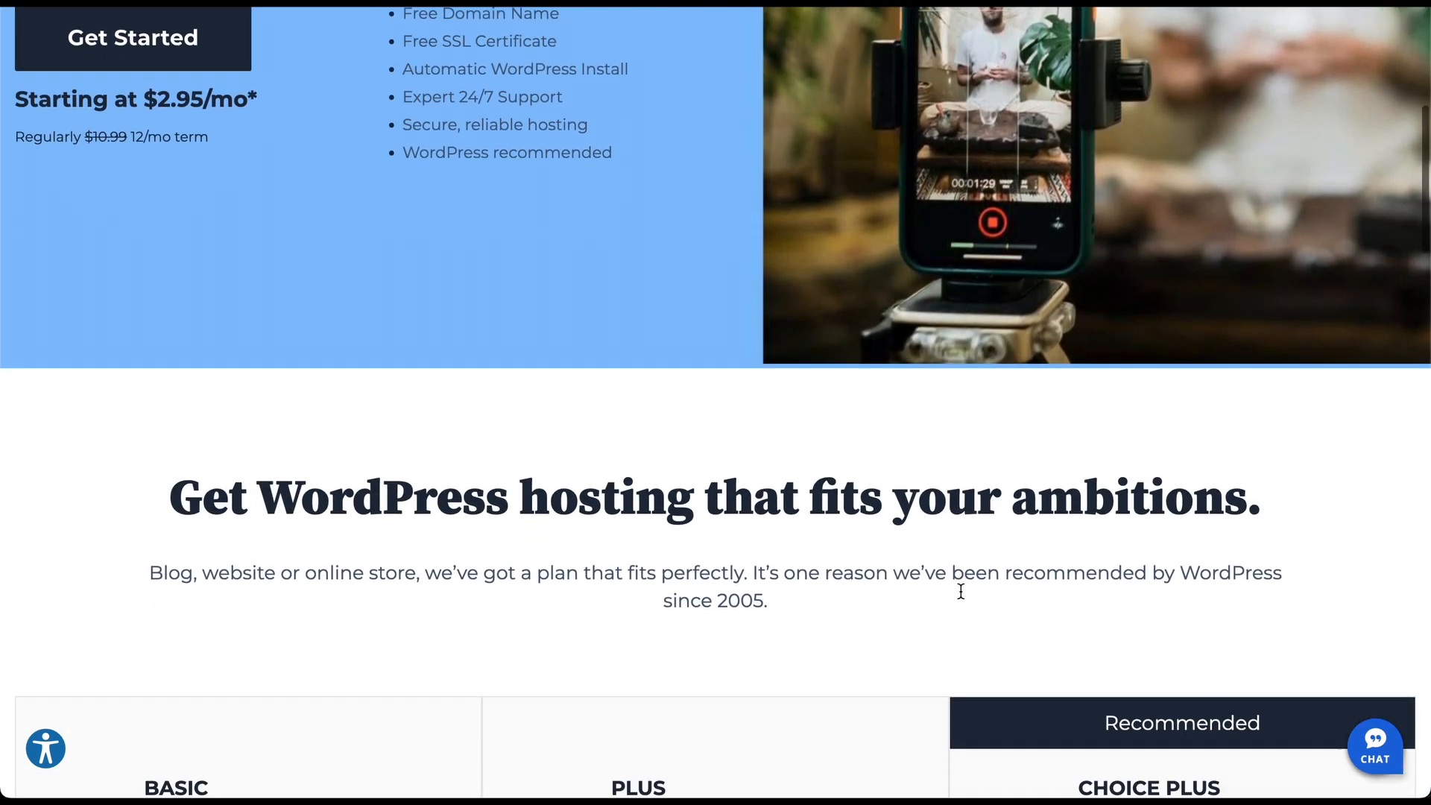
{"action": "scroll", "coordinate": [961, 597], "scroll_direction": "down", "scroll_amount": 7}
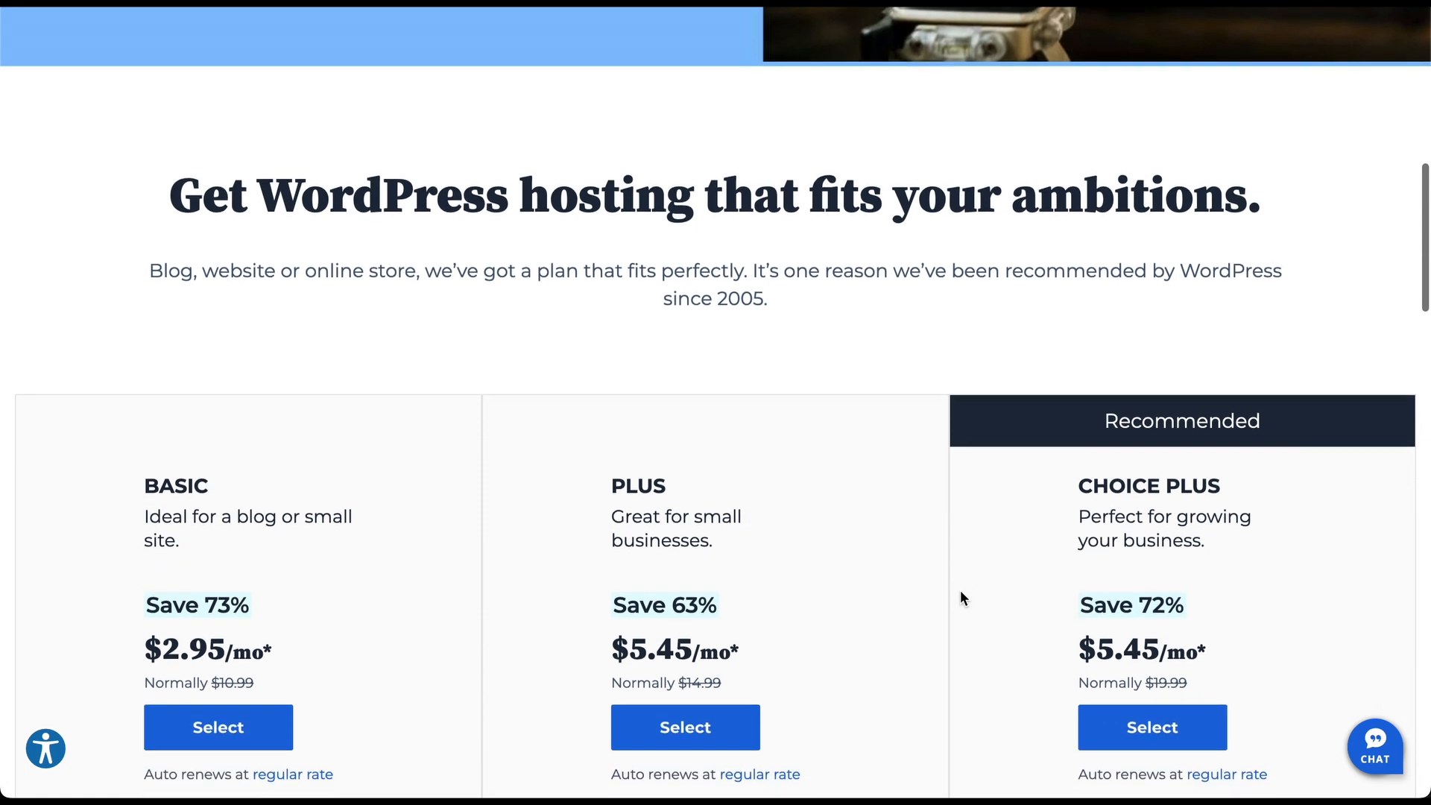
{"action": "scroll", "coordinate": [961, 596], "scroll_direction": "down", "scroll_amount": 4}
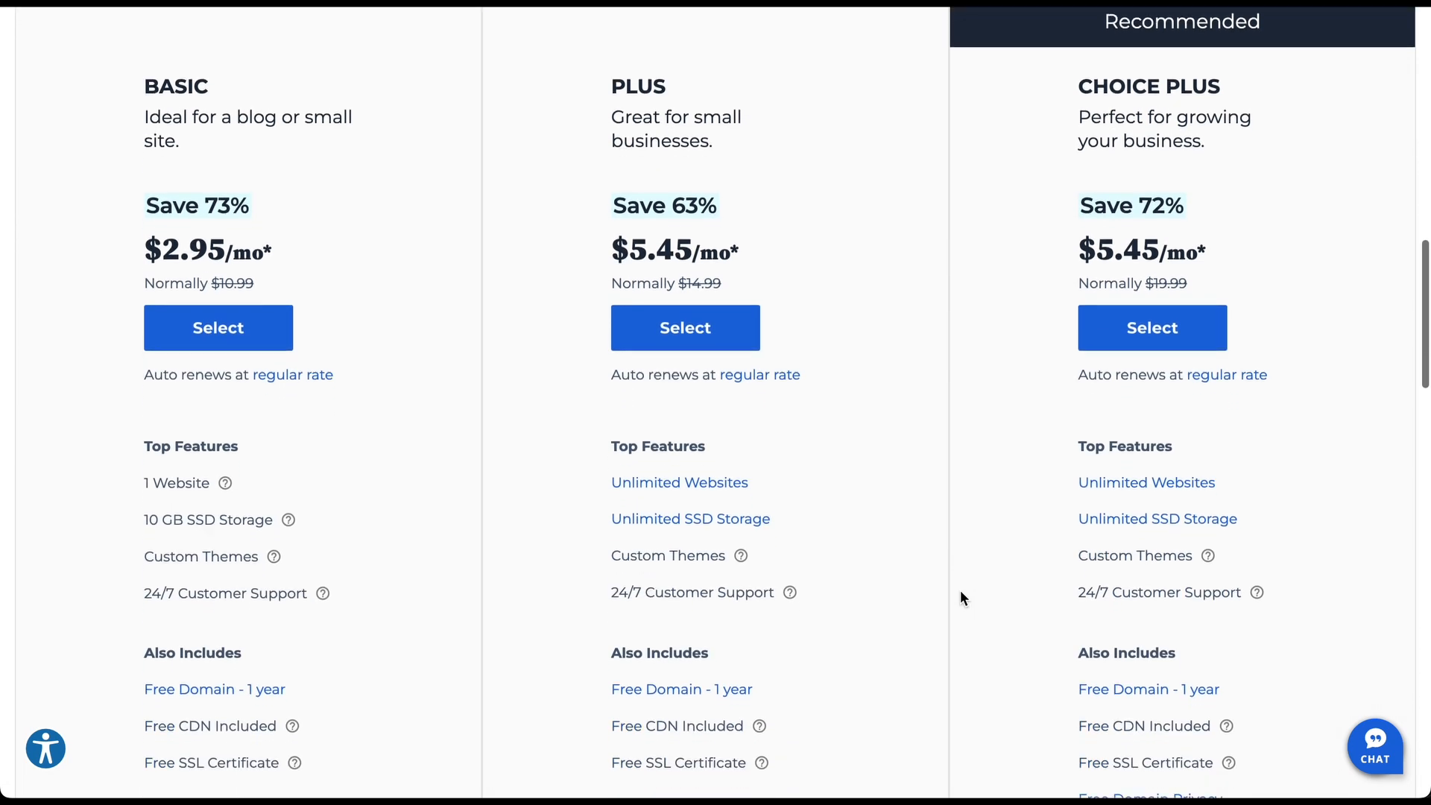
{"action": "scroll", "coordinate": [961, 597], "scroll_direction": "down", "scroll_amount": 7}
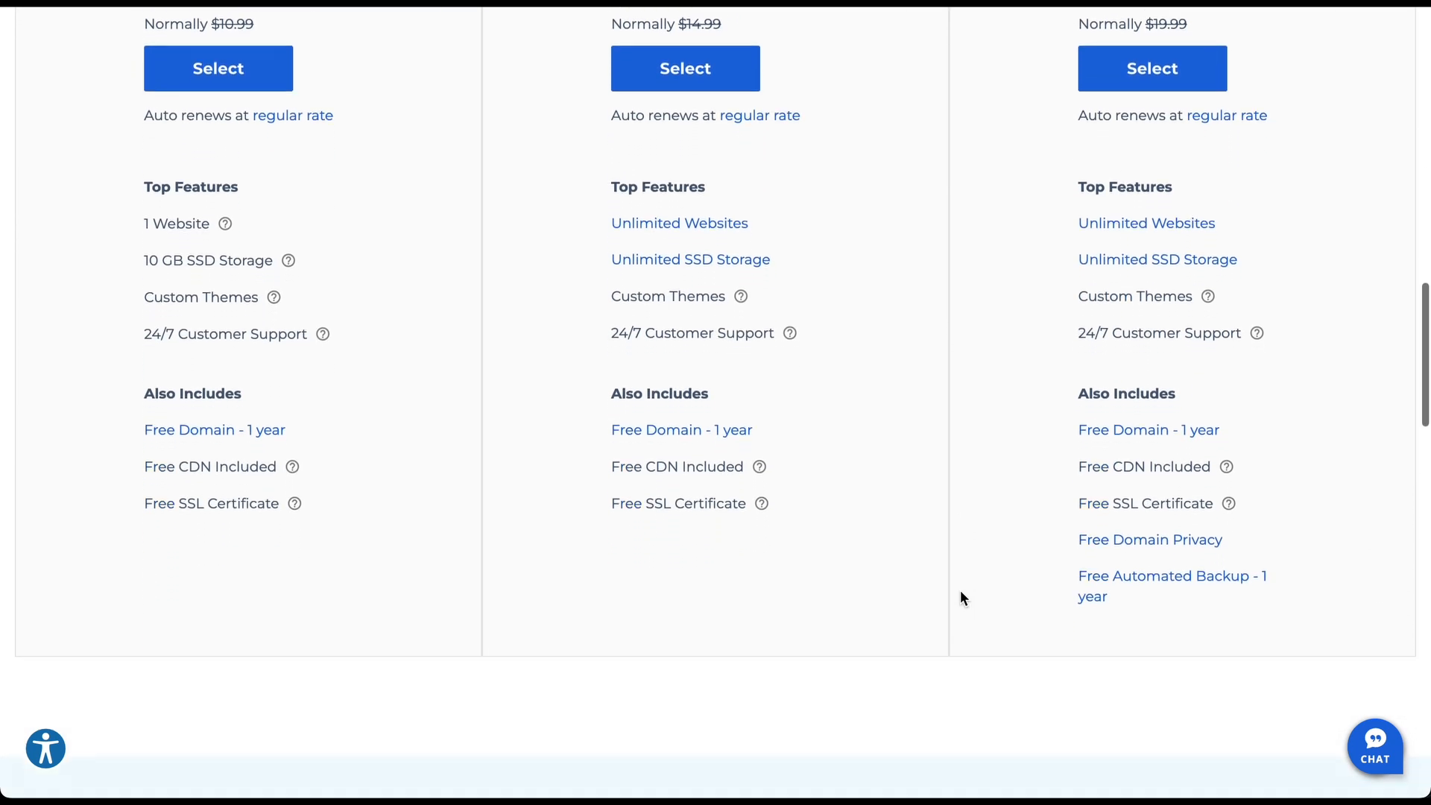
{"action": "scroll", "coordinate": [960, 596], "scroll_direction": "down", "scroll_amount": 5}
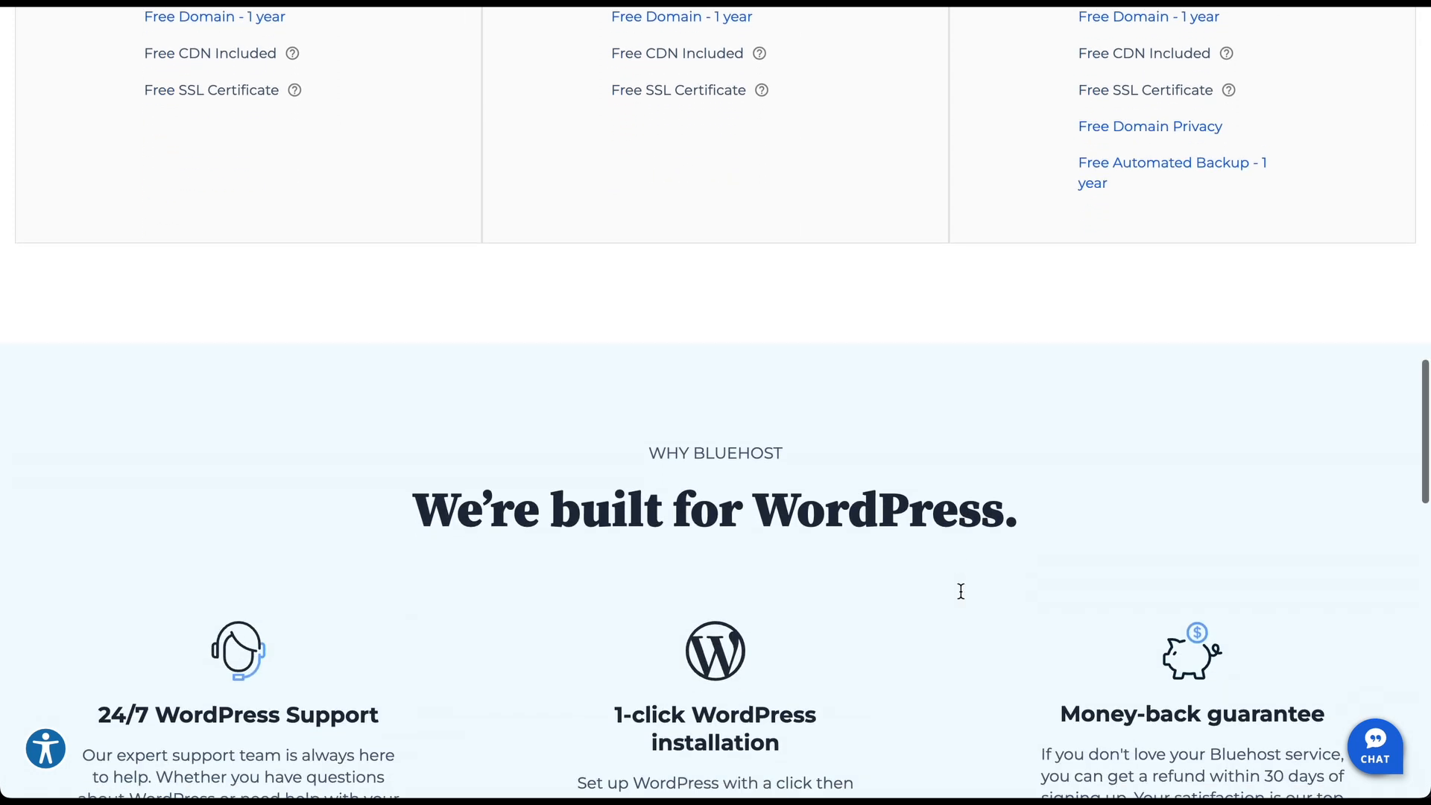
{"action": "scroll", "coordinate": [961, 598], "scroll_direction": "down", "scroll_amount": 5}
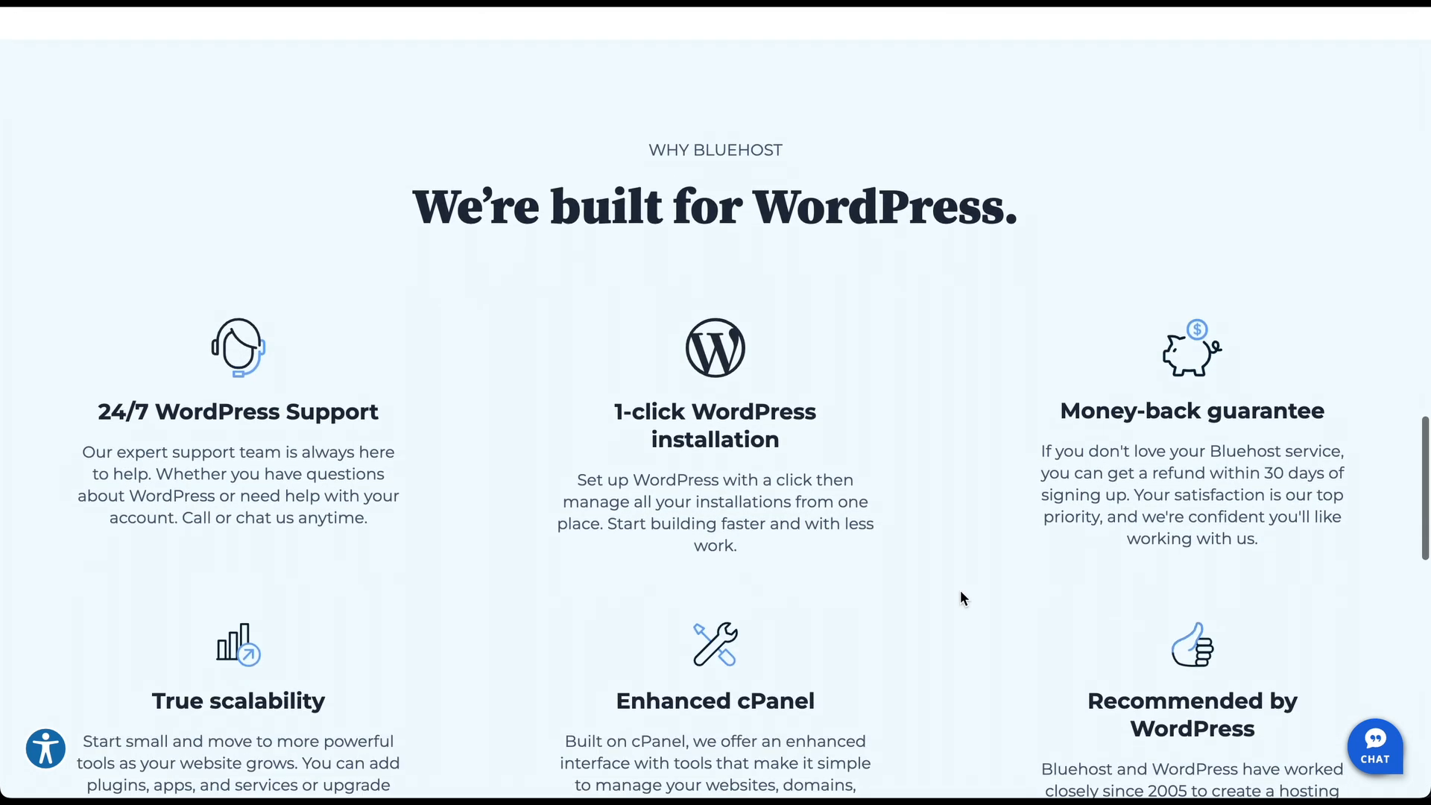
{"action": "scroll", "coordinate": [961, 599], "scroll_direction": "down", "scroll_amount": 5}
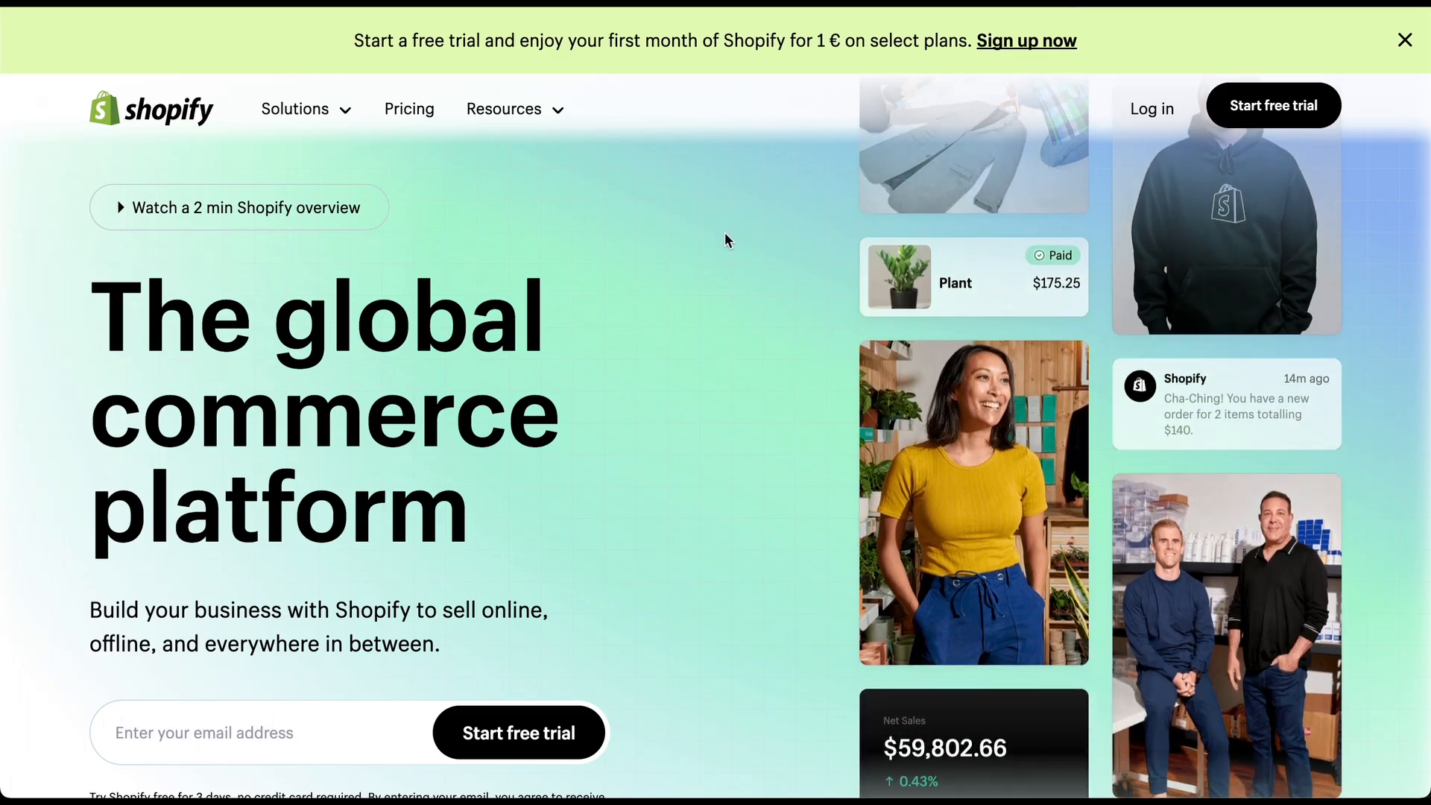
{"action": "scroll", "coordinate": [724, 240], "scroll_direction": "down", "scroll_amount": 3}
{"action": "scroll", "coordinate": [725, 238], "scroll_direction": "down", "scroll_amount": 12}
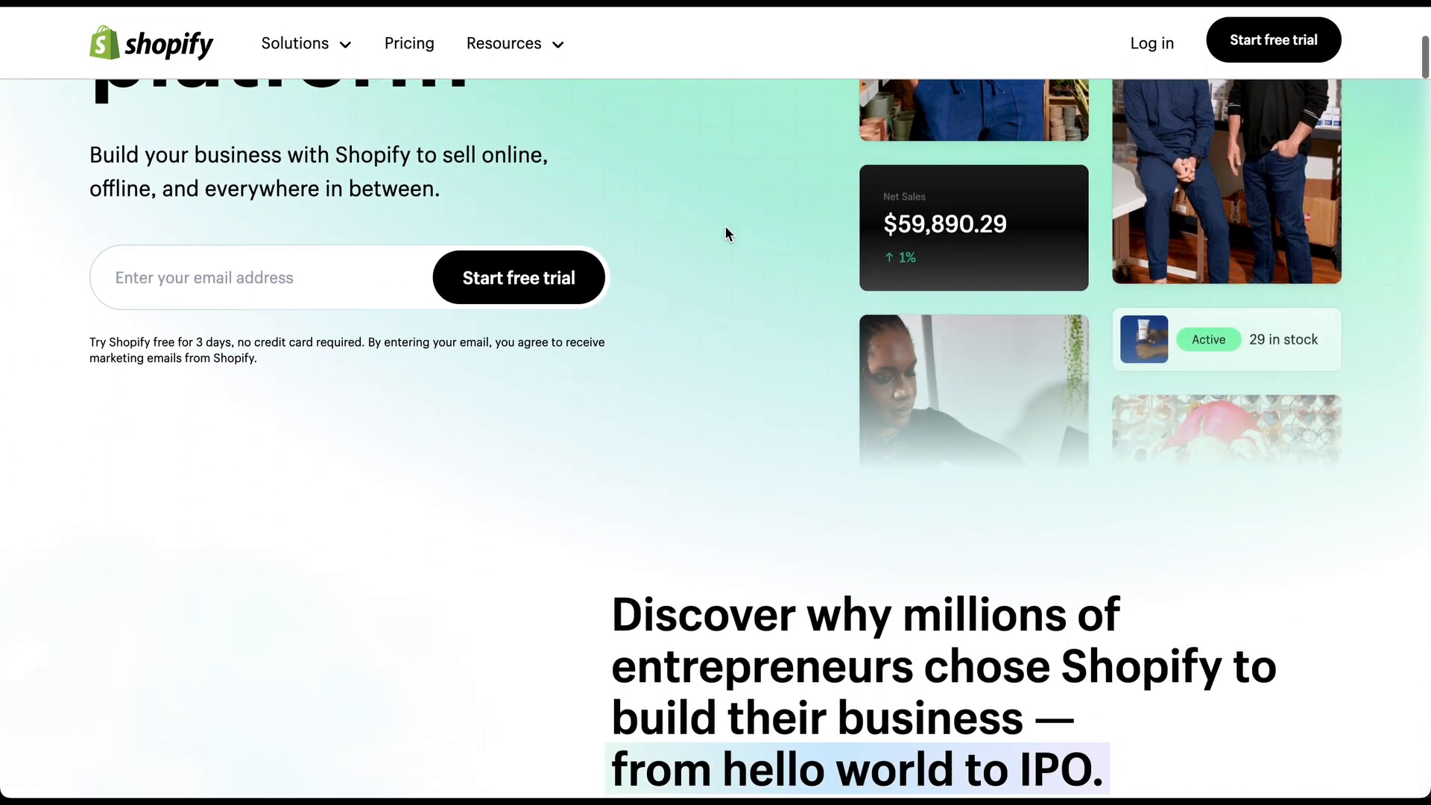
{"action": "scroll", "coordinate": [725, 227], "scroll_direction": "down", "scroll_amount": 8}
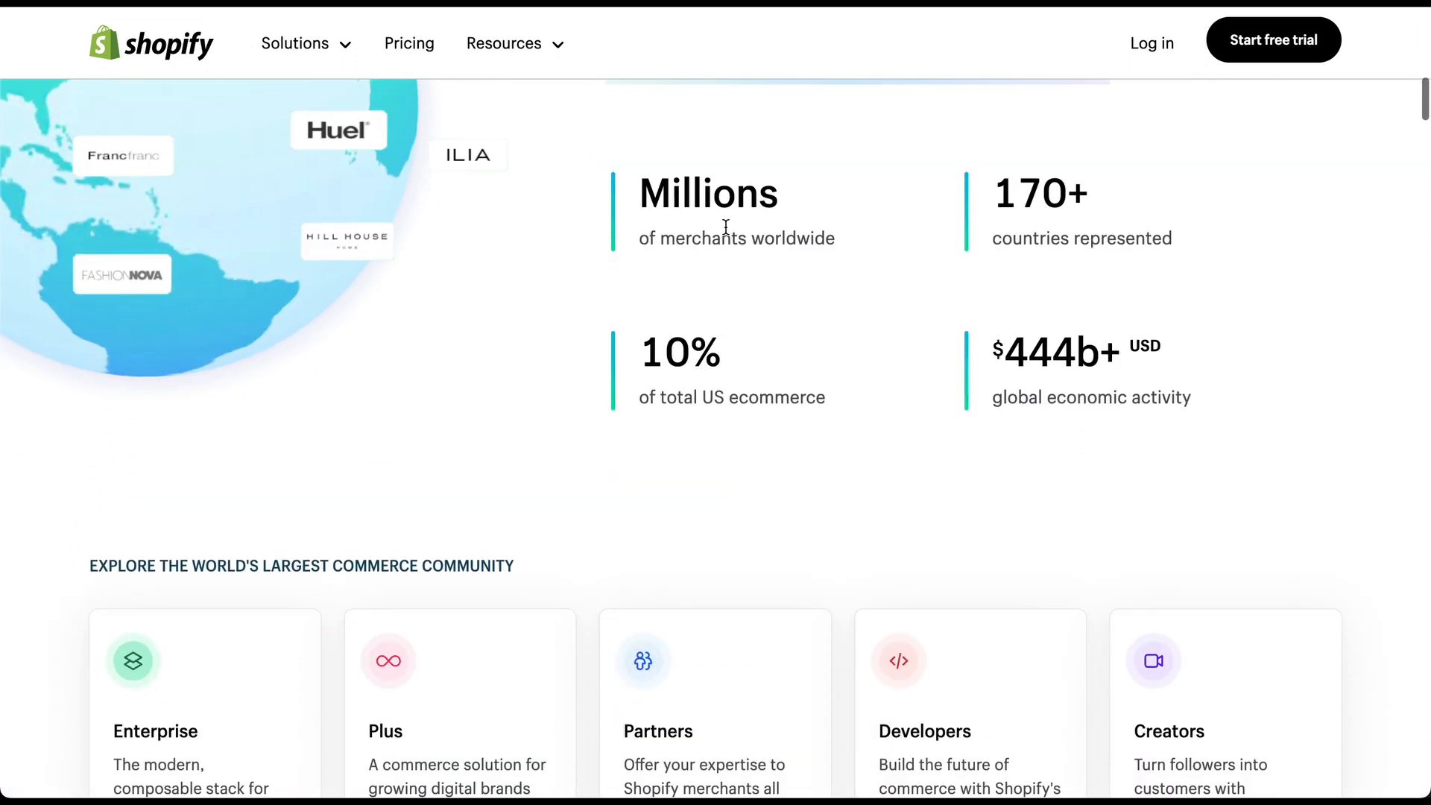
{"action": "scroll", "coordinate": [726, 232], "scroll_direction": "down", "scroll_amount": 10}
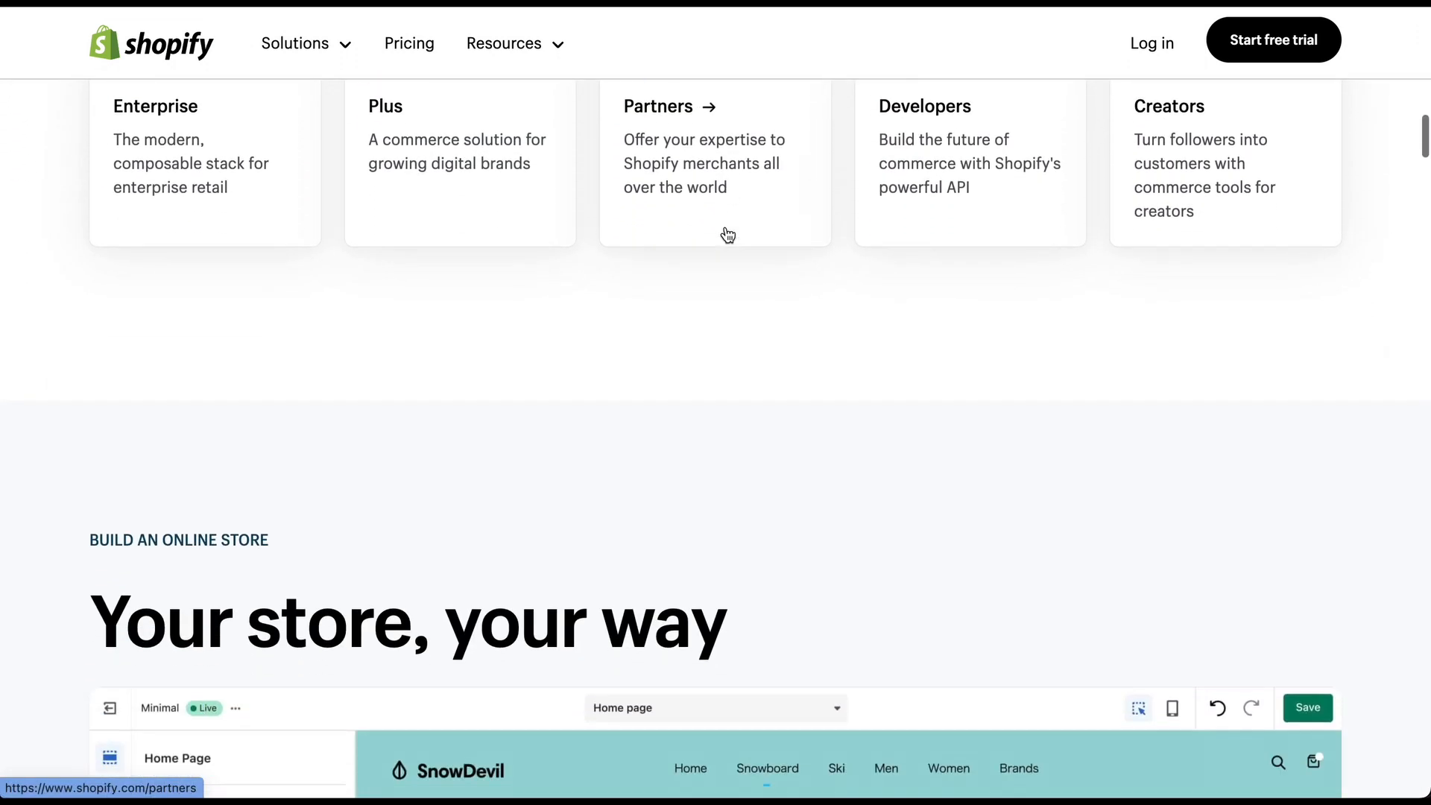
{"action": "scroll", "coordinate": [725, 226], "scroll_direction": "down", "scroll_amount": 9}
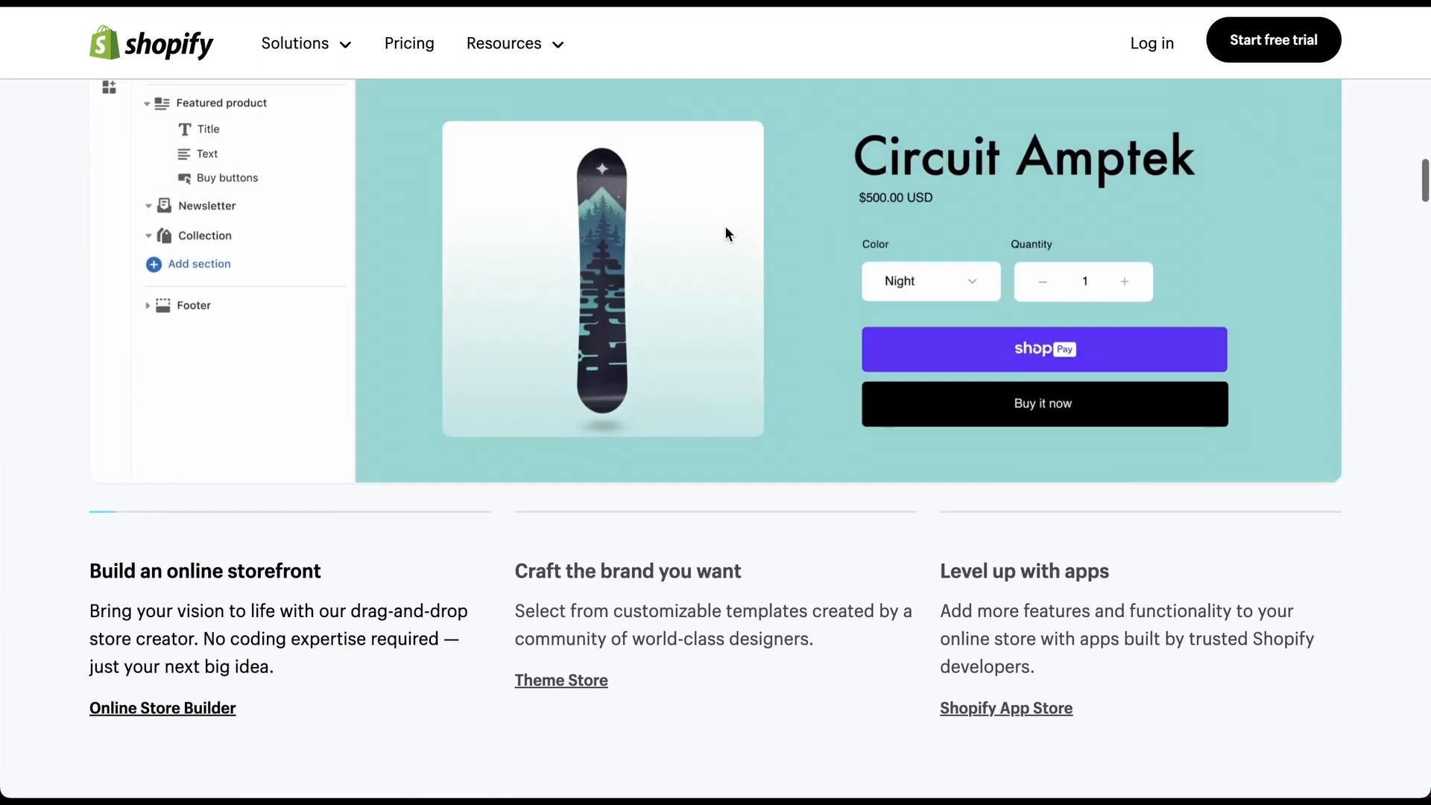
{"action": "scroll", "coordinate": [729, 234], "scroll_direction": "down", "scroll_amount": 9}
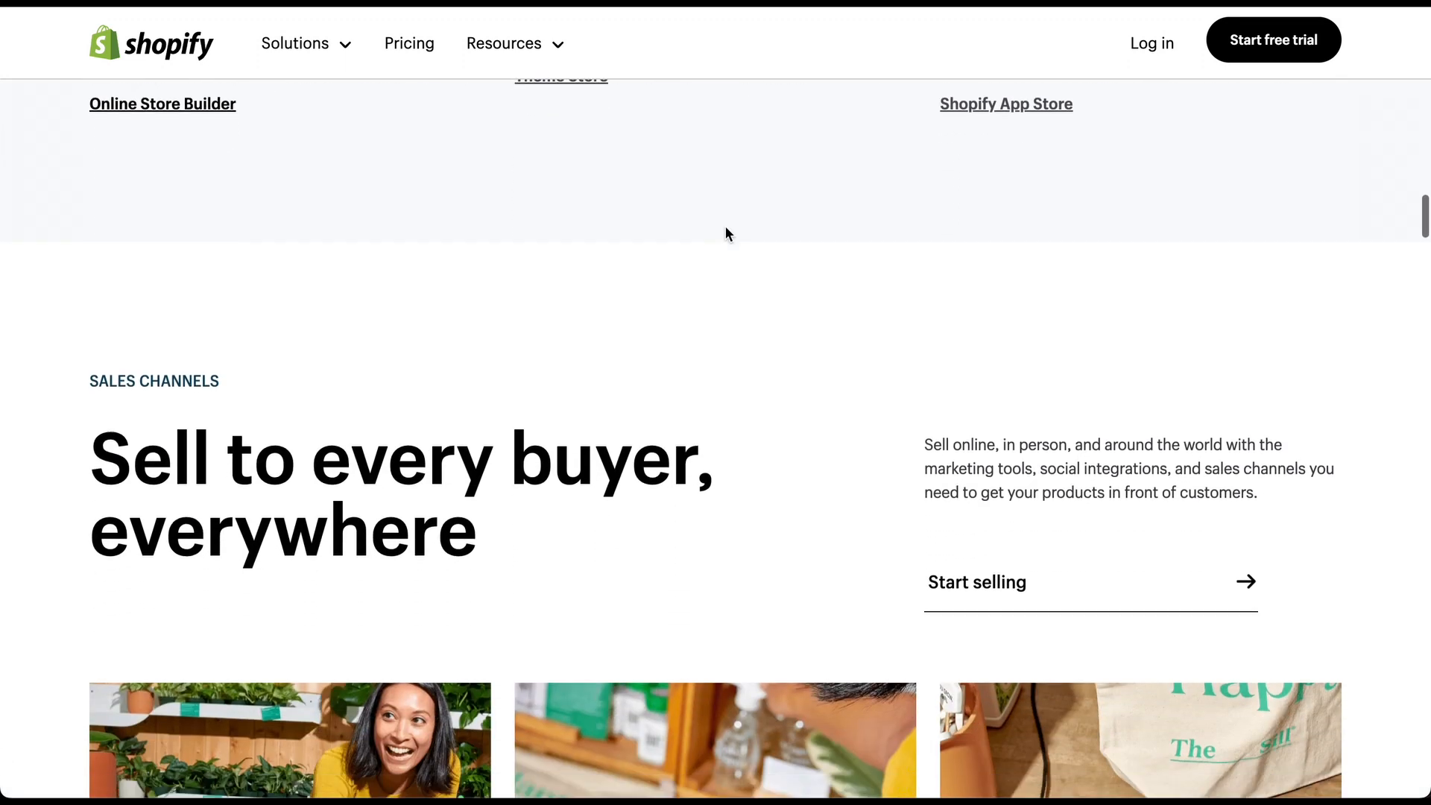
{"action": "scroll", "coordinate": [726, 233], "scroll_direction": "down", "scroll_amount": 15}
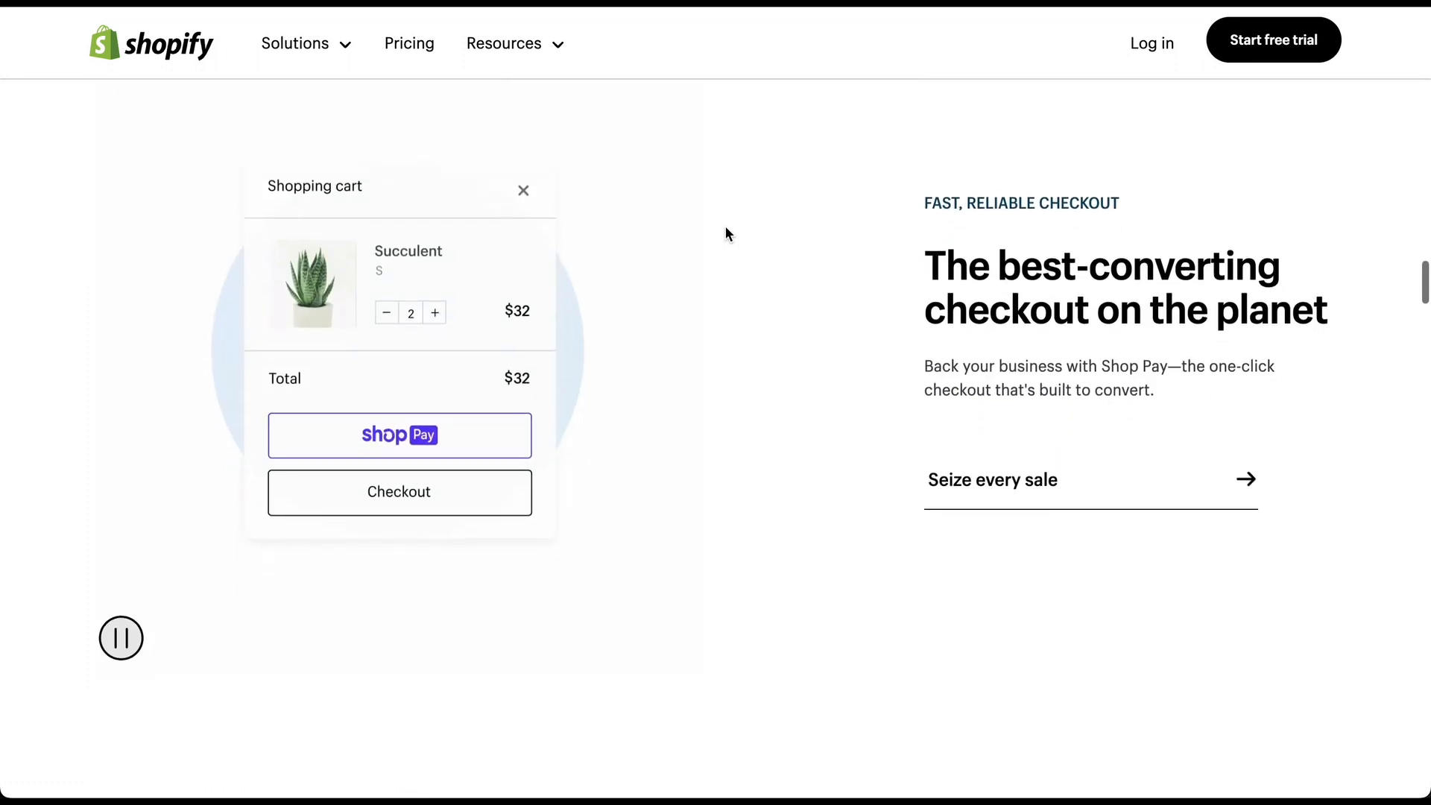
{"action": "scroll", "coordinate": [727, 232], "scroll_direction": "down", "scroll_amount": 11}
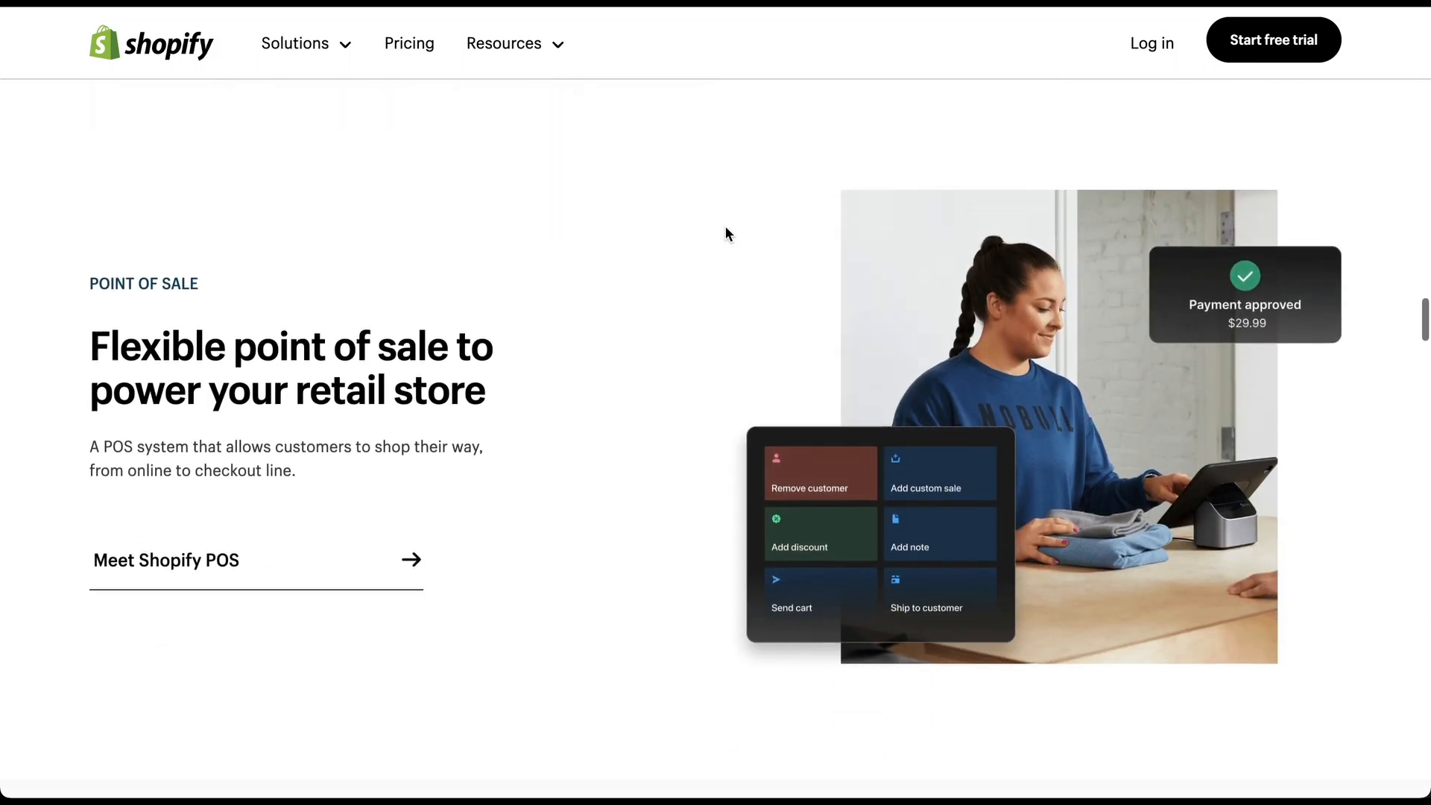
{"action": "scroll", "coordinate": [726, 233], "scroll_direction": "down", "scroll_amount": 16}
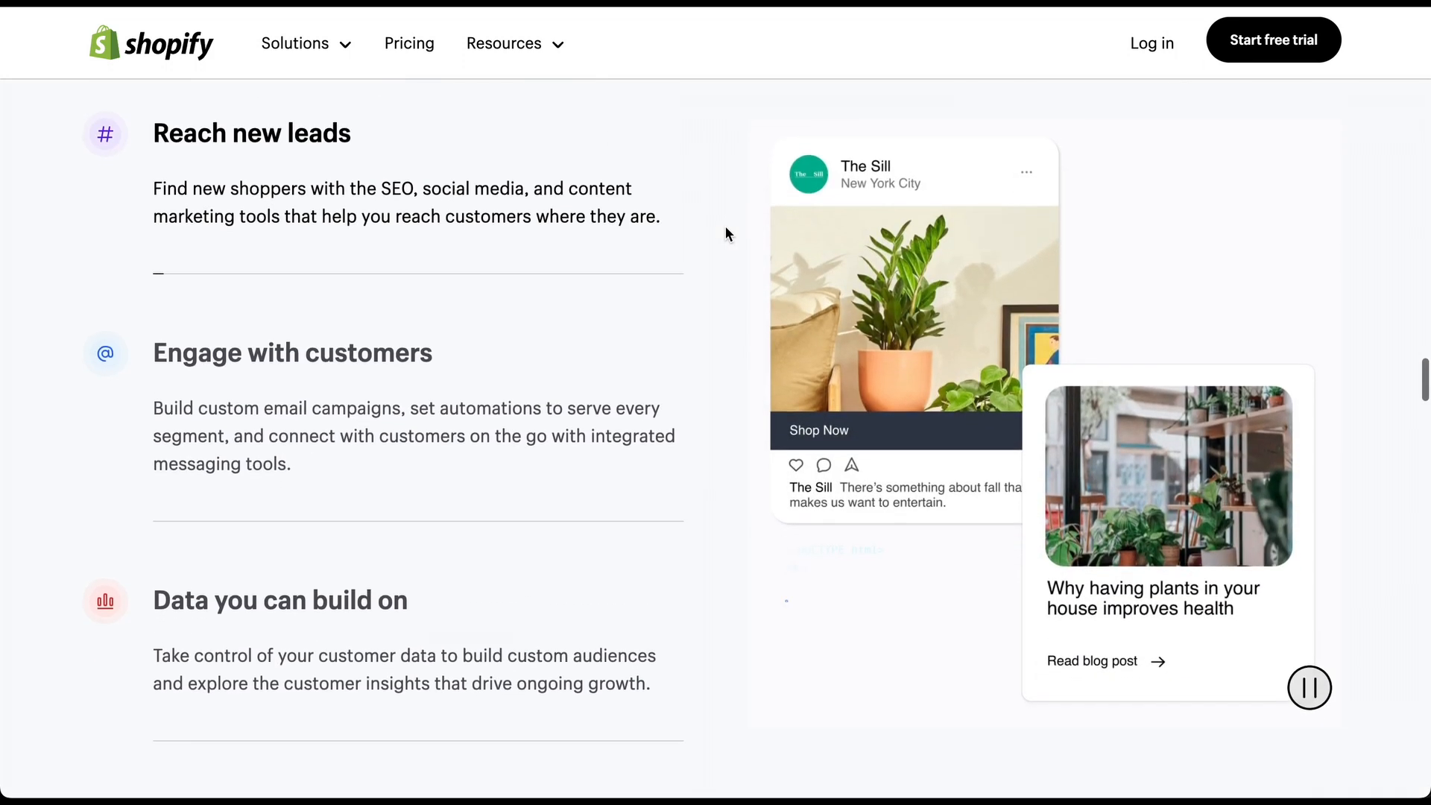
{"action": "scroll", "coordinate": [727, 233], "scroll_direction": "down", "scroll_amount": 8}
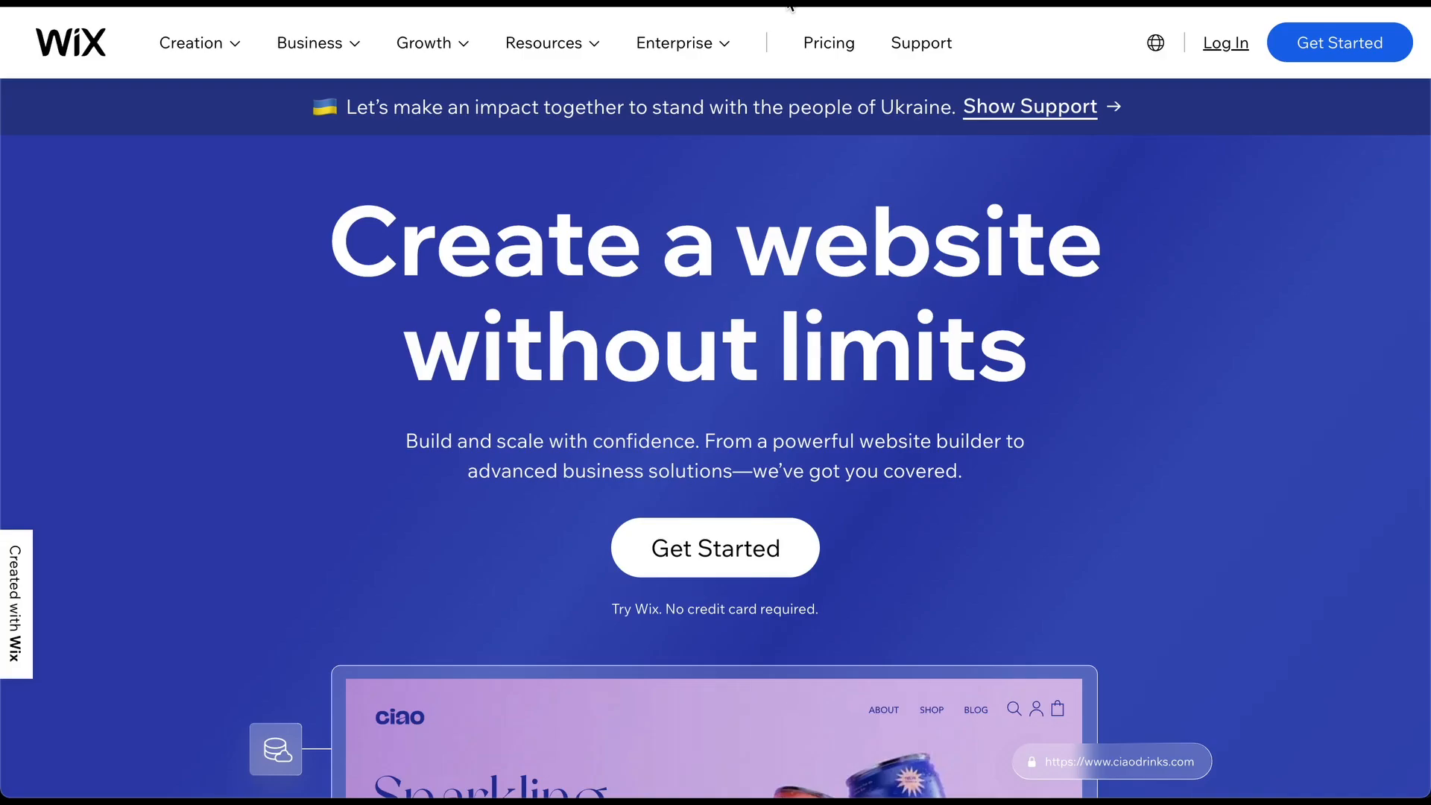
{"action": "scroll", "coordinate": [742, 141], "scroll_direction": "down", "scroll_amount": 2}
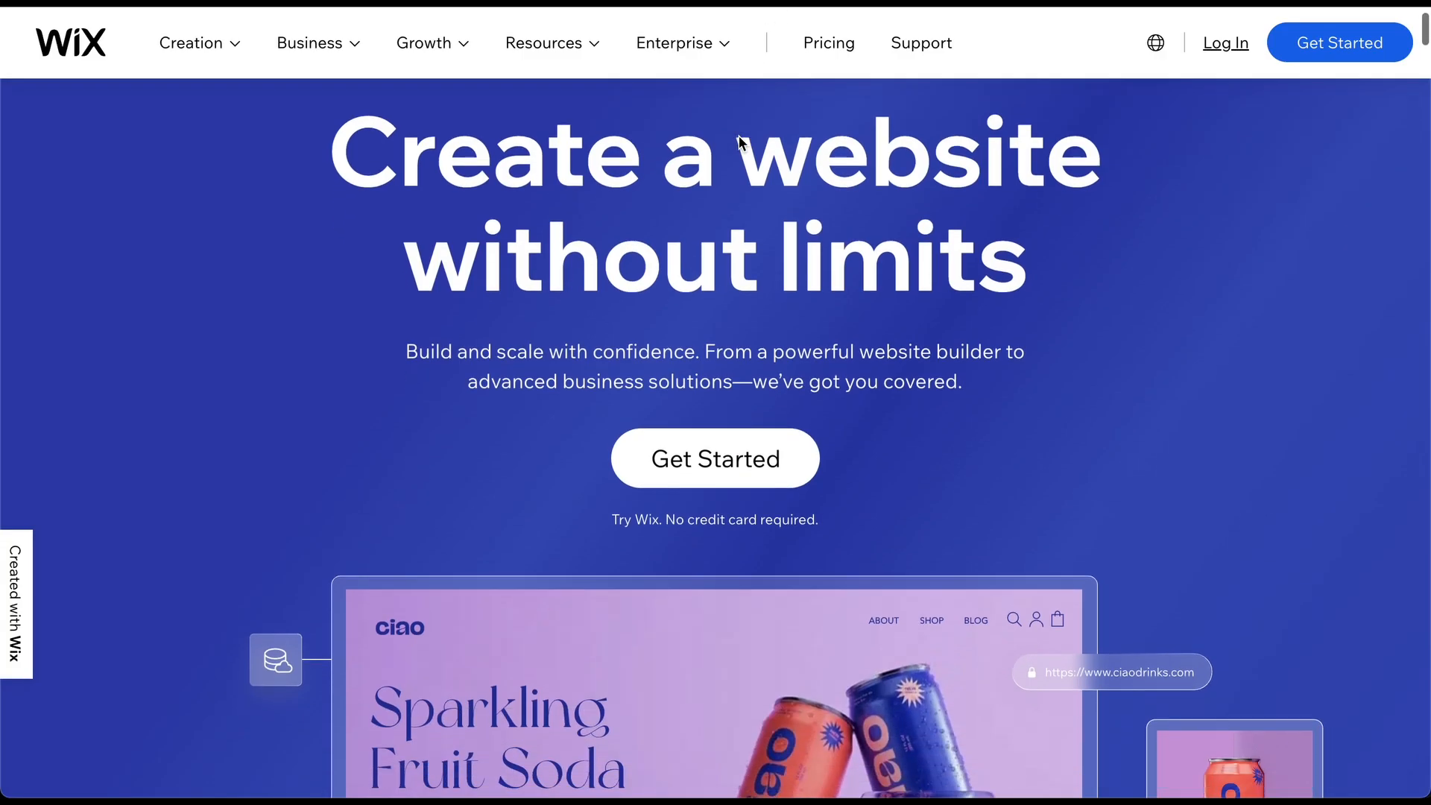
{"action": "scroll", "coordinate": [739, 136], "scroll_direction": "down", "scroll_amount": 7}
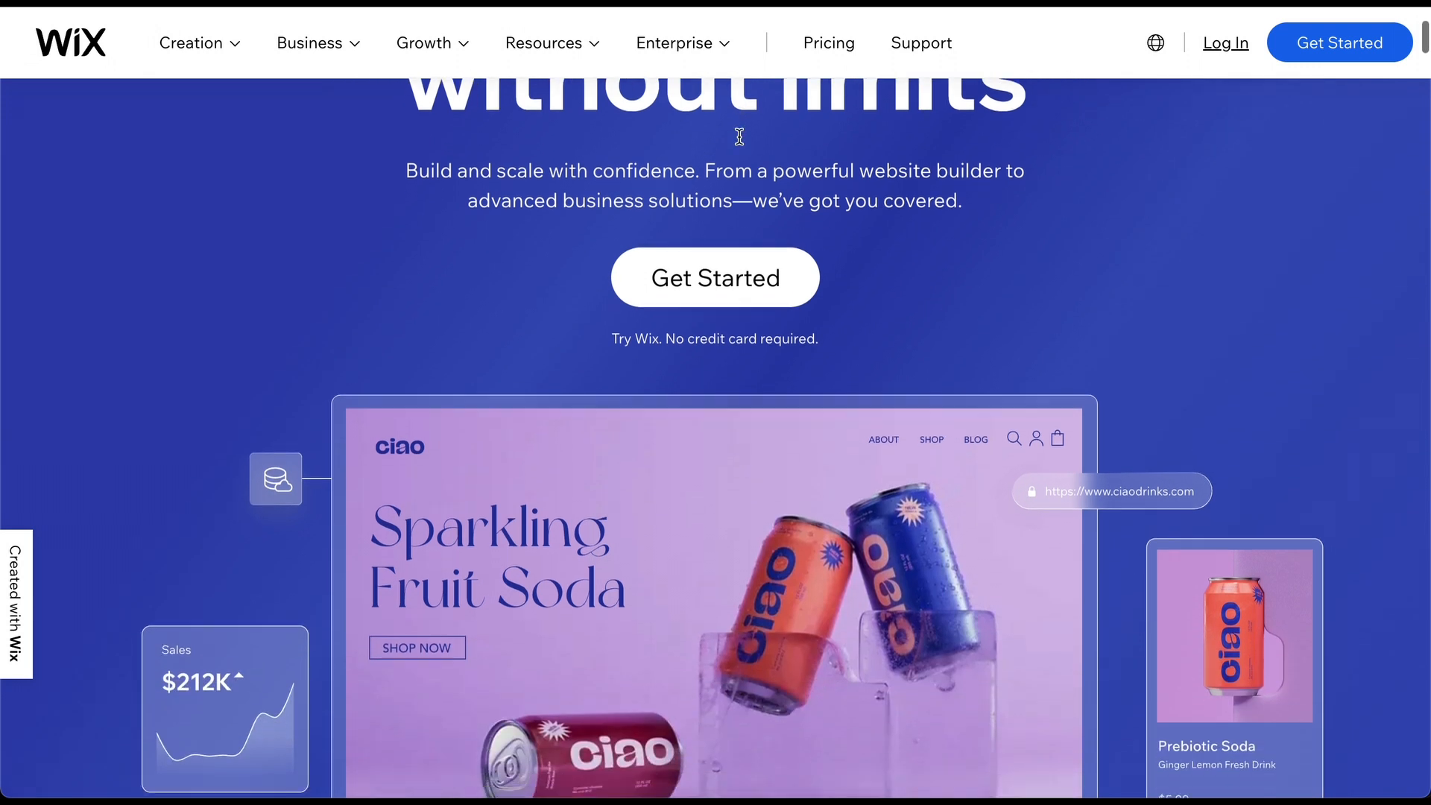
{"action": "scroll", "coordinate": [739, 142], "scroll_direction": "down", "scroll_amount": 10}
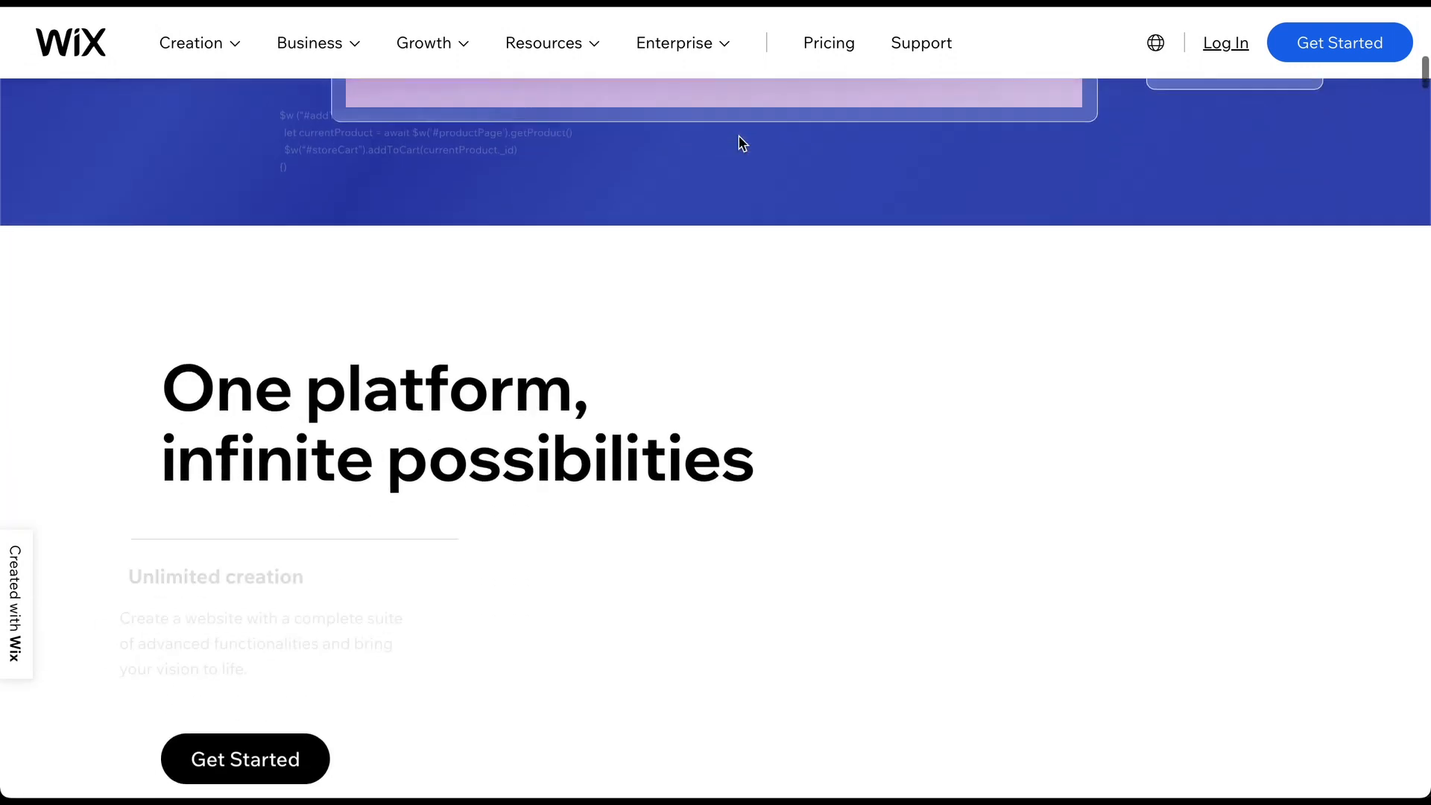
{"action": "scroll", "coordinate": [740, 136], "scroll_direction": "down", "scroll_amount": 9}
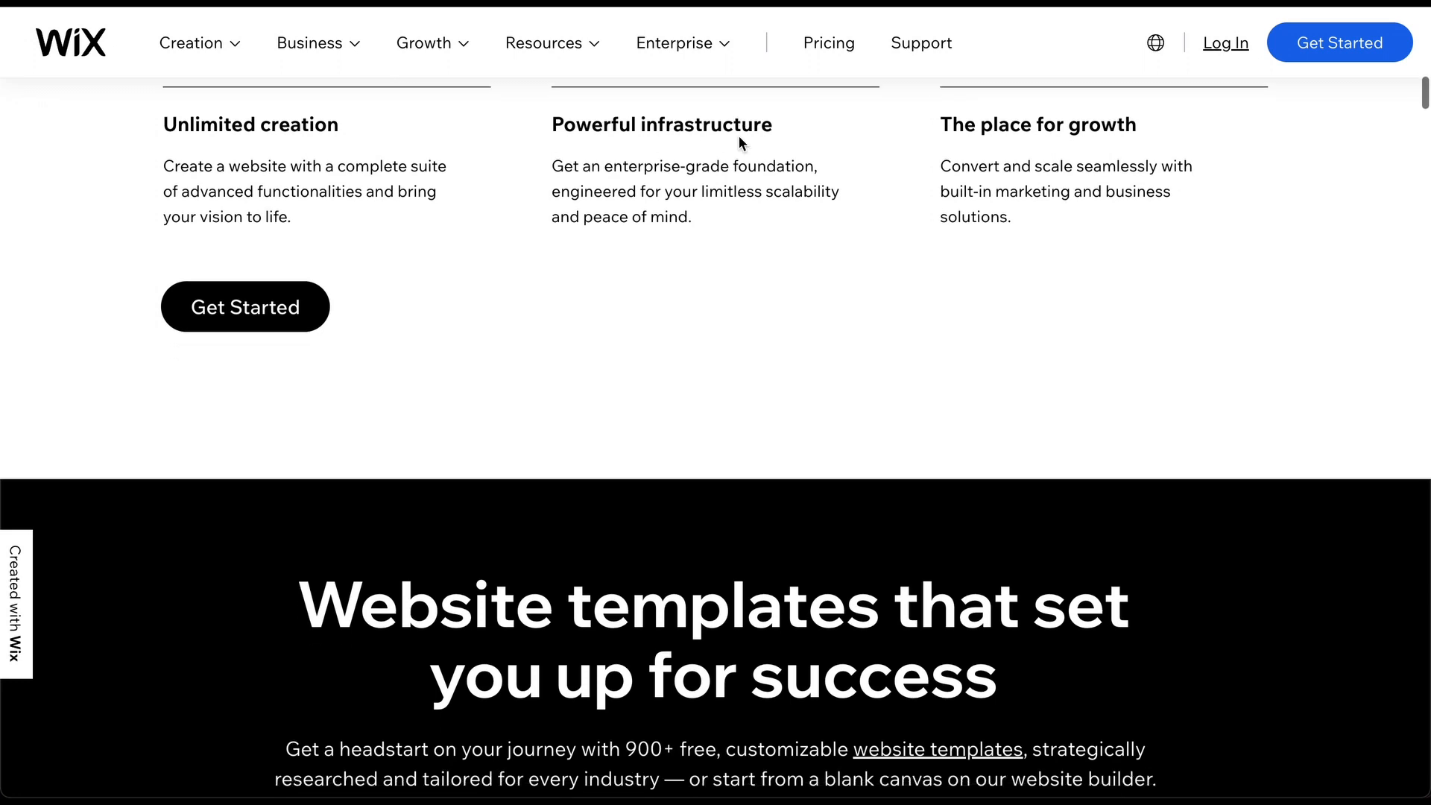
{"action": "scroll", "coordinate": [740, 135], "scroll_direction": "down", "scroll_amount": 10}
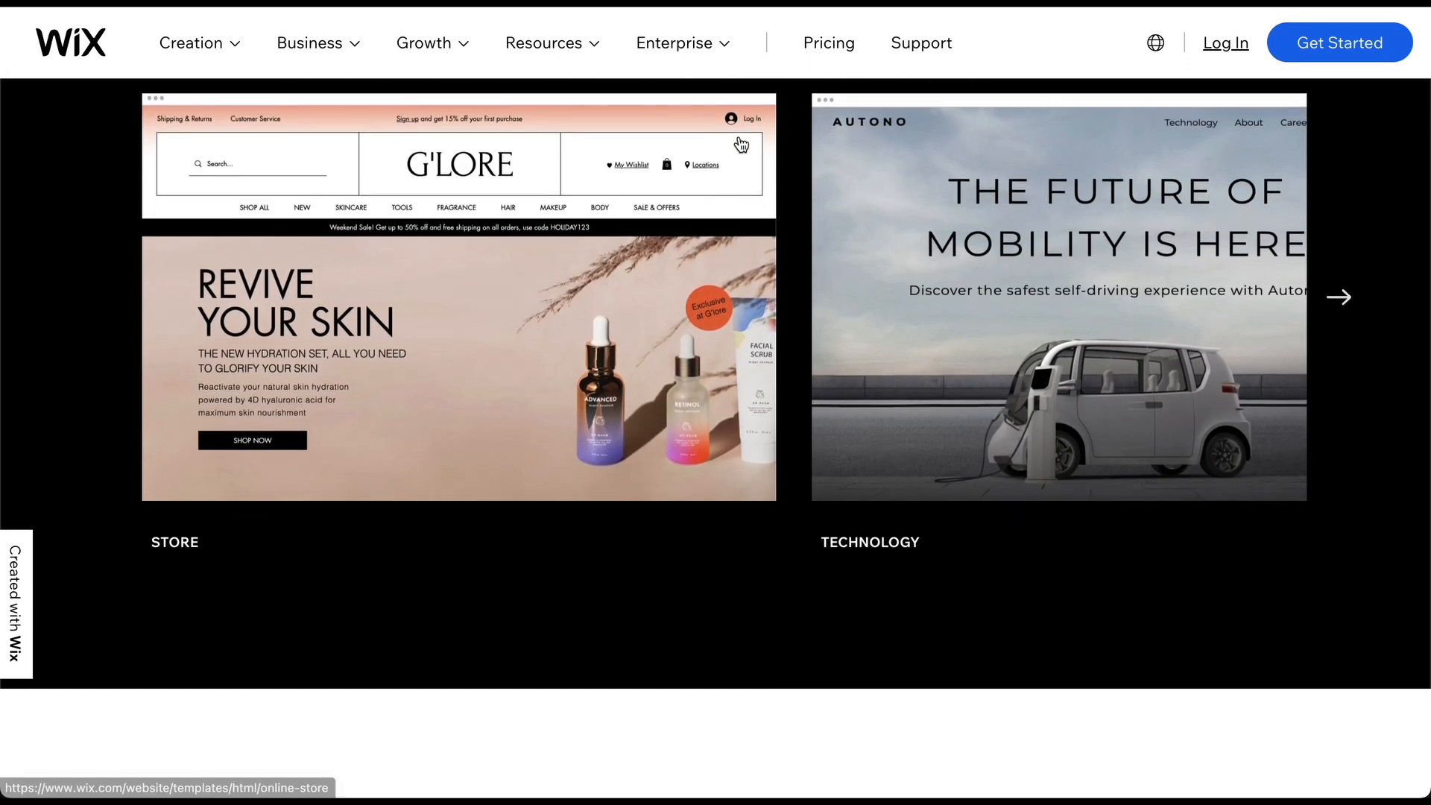
{"action": "scroll", "coordinate": [739, 136], "scroll_direction": "down", "scroll_amount": 13}
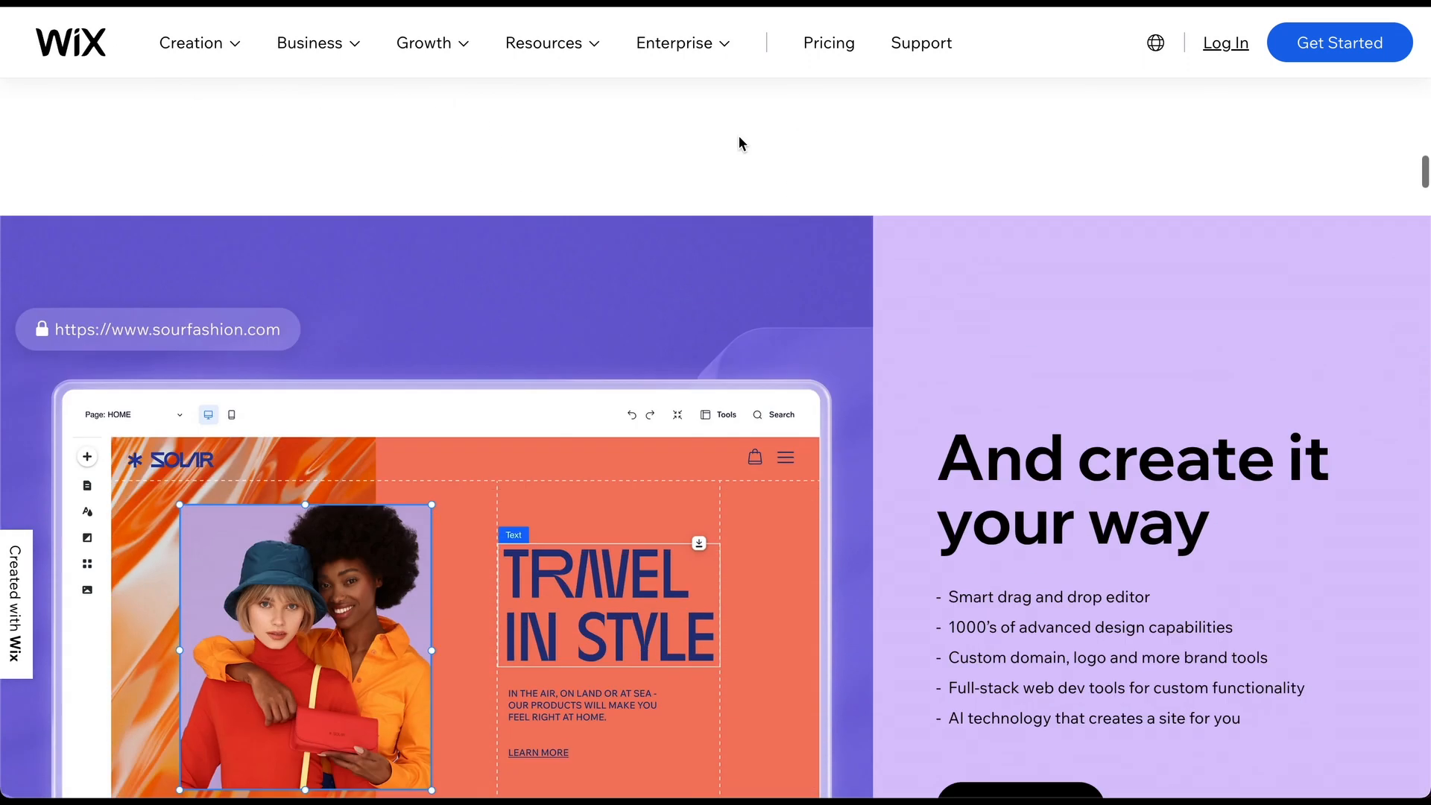
{"action": "scroll", "coordinate": [739, 136], "scroll_direction": "down", "scroll_amount": 14}
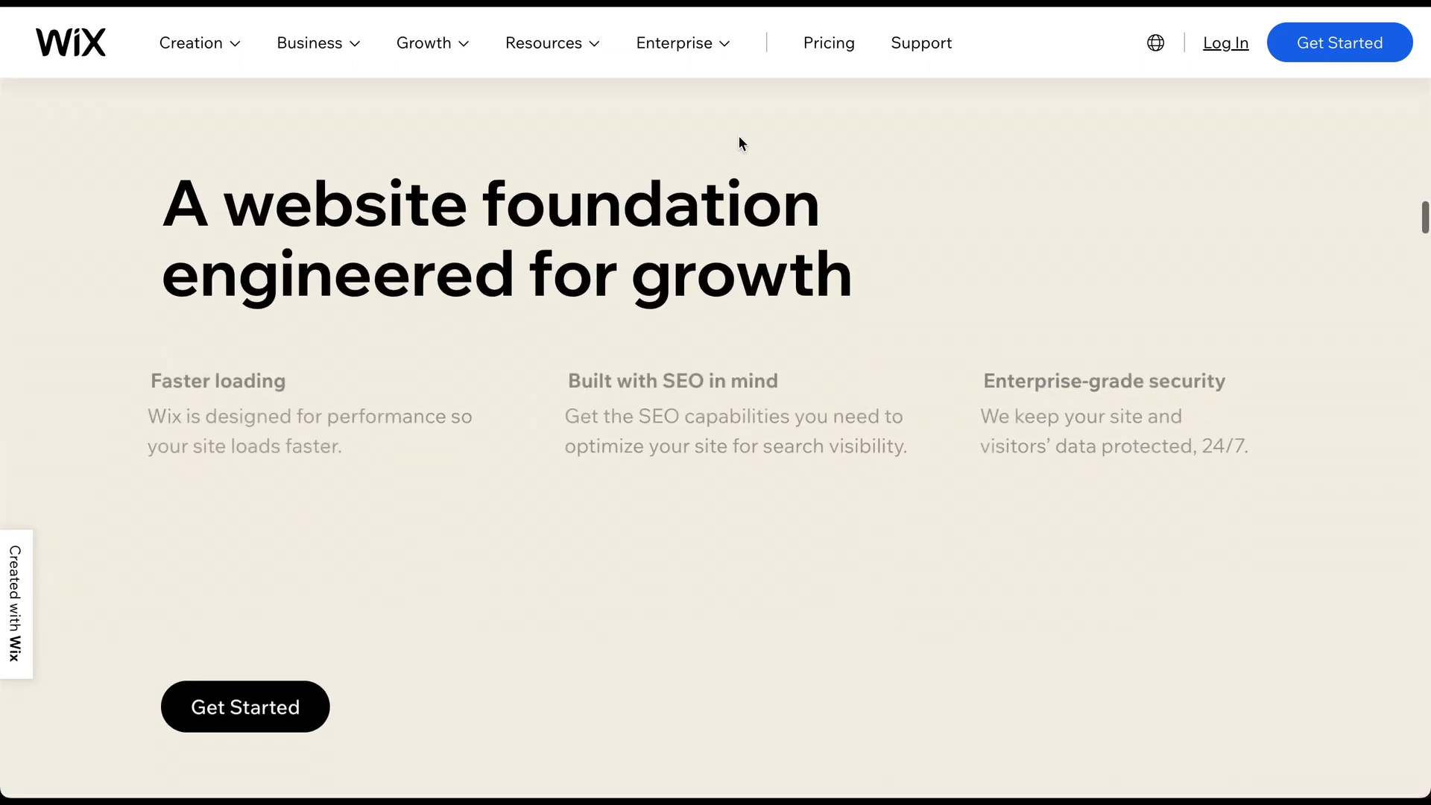
{"action": "scroll", "coordinate": [739, 141], "scroll_direction": "down", "scroll_amount": 17}
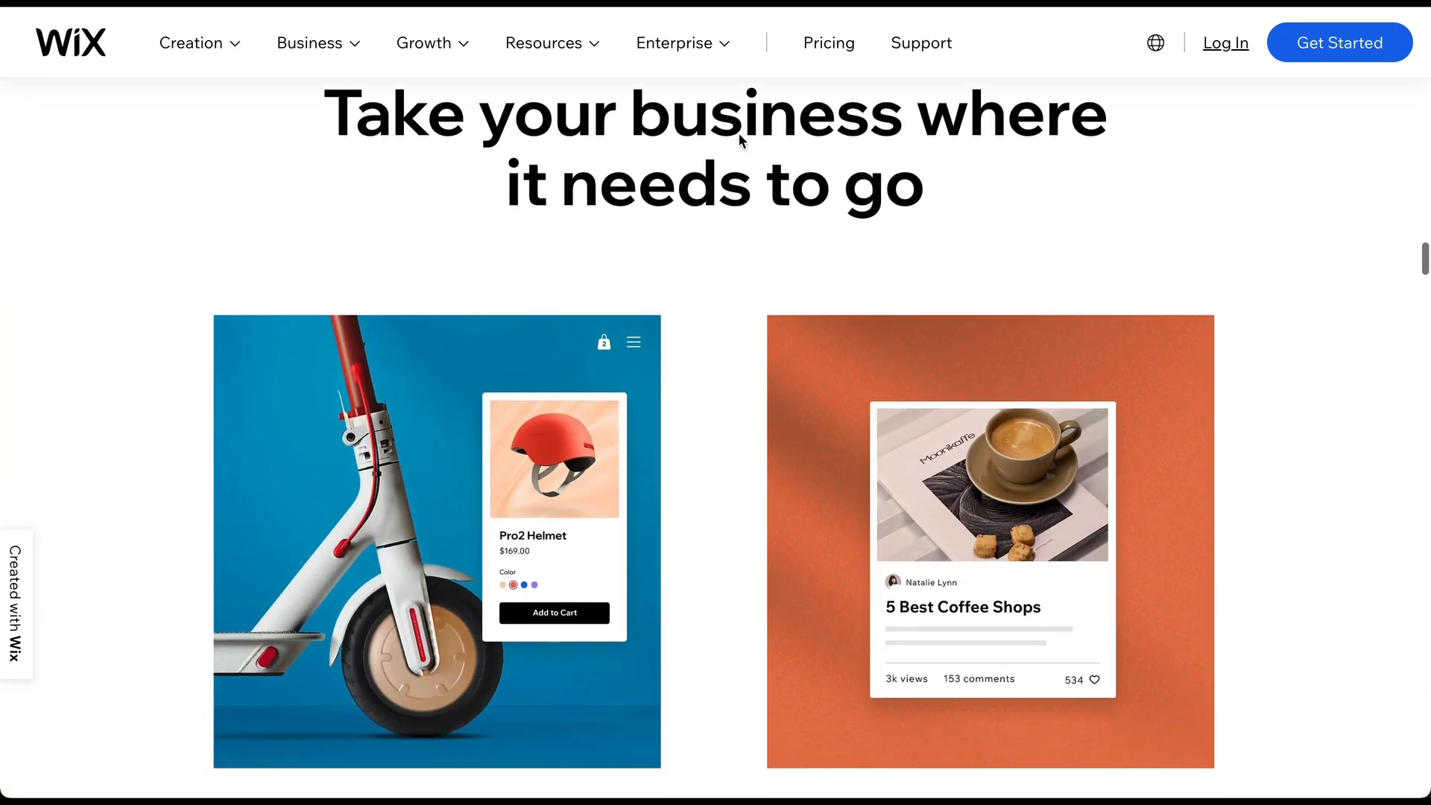
{"action": "scroll", "coordinate": [739, 142], "scroll_direction": "down", "scroll_amount": 20}
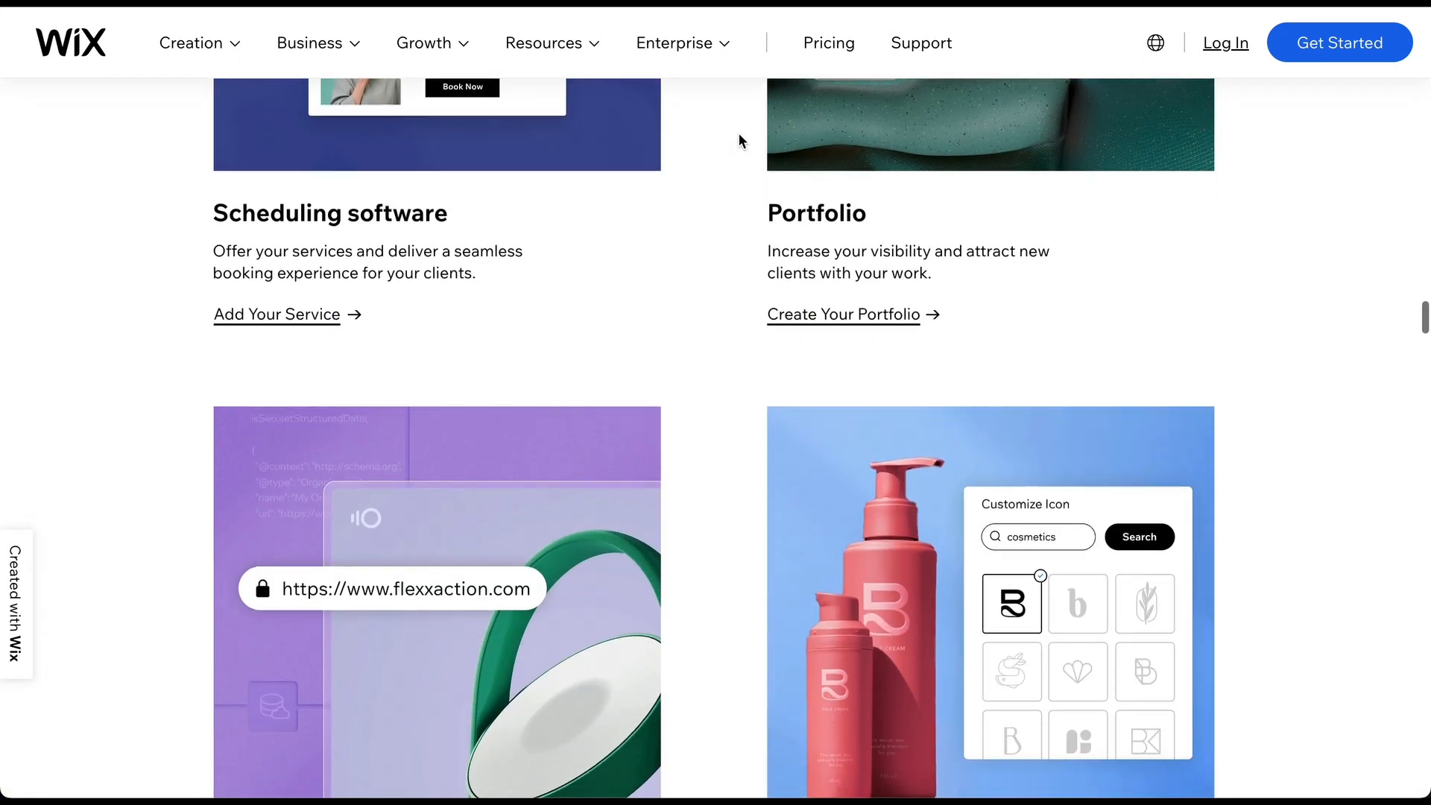
{"action": "scroll", "coordinate": [740, 135], "scroll_direction": "down", "scroll_amount": 18}
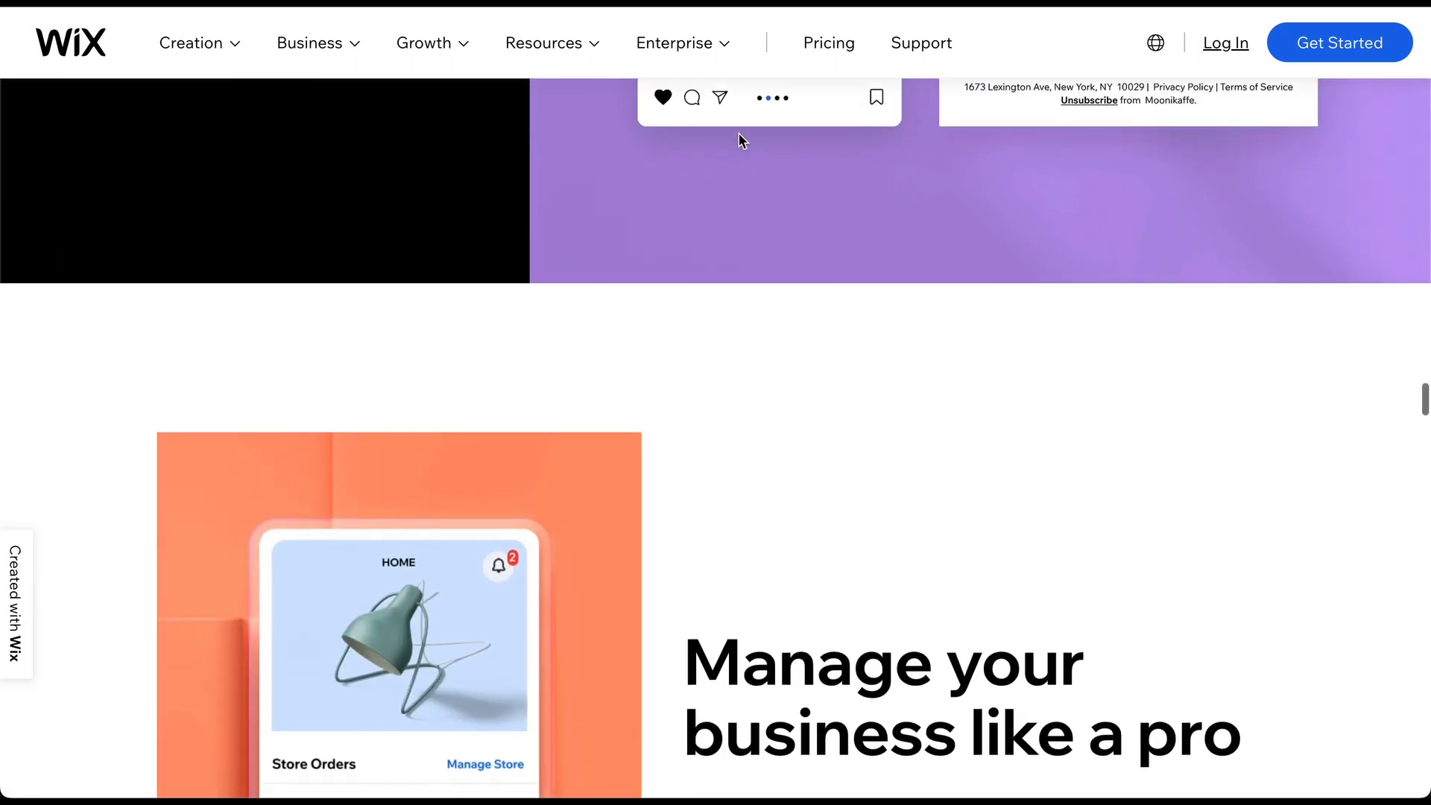
{"action": "scroll", "coordinate": [740, 136], "scroll_direction": "down", "scroll_amount": 9}
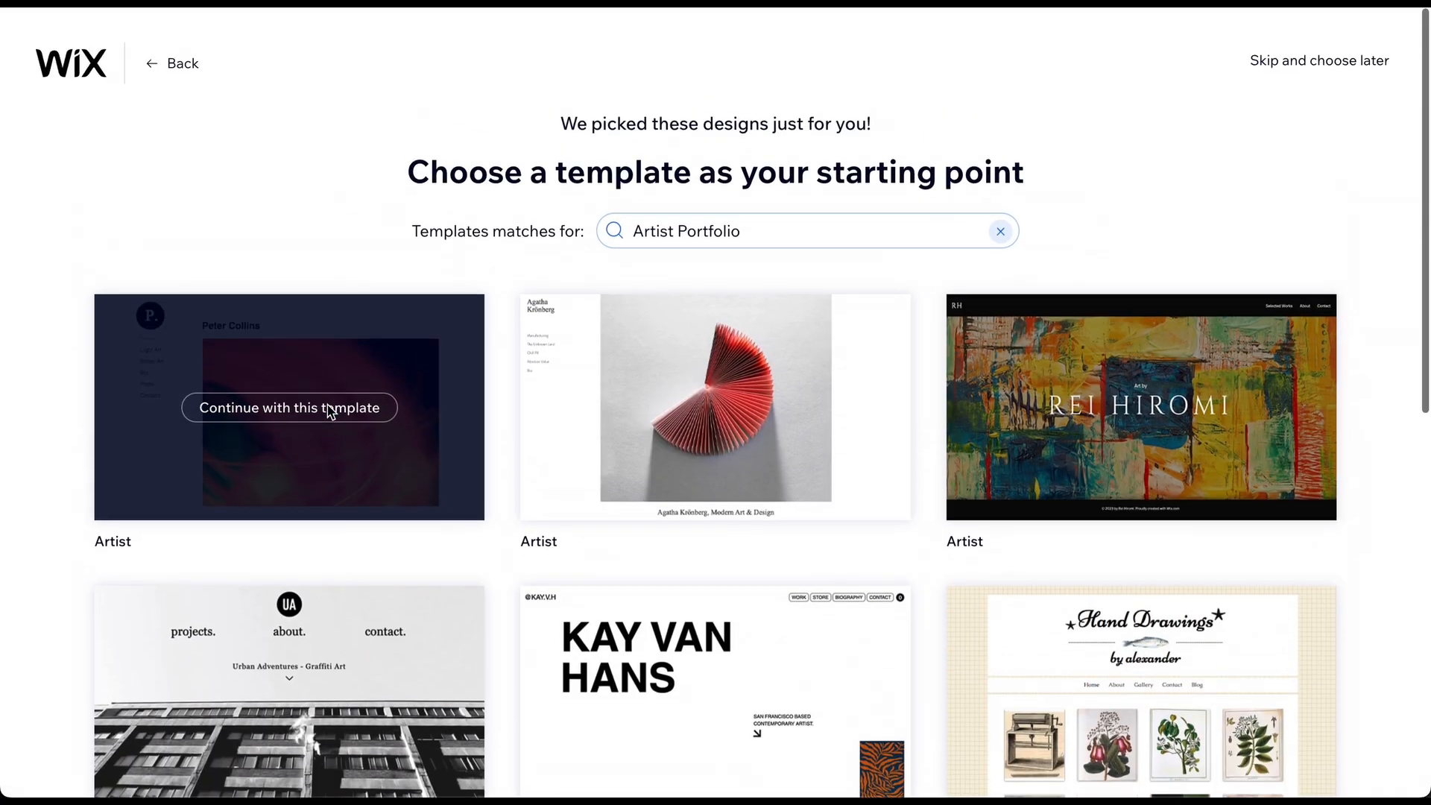
Continue with the first Artist template and preview the Retro Vibrant theme.
{"action": "left_click", "coordinate": [328, 410]}
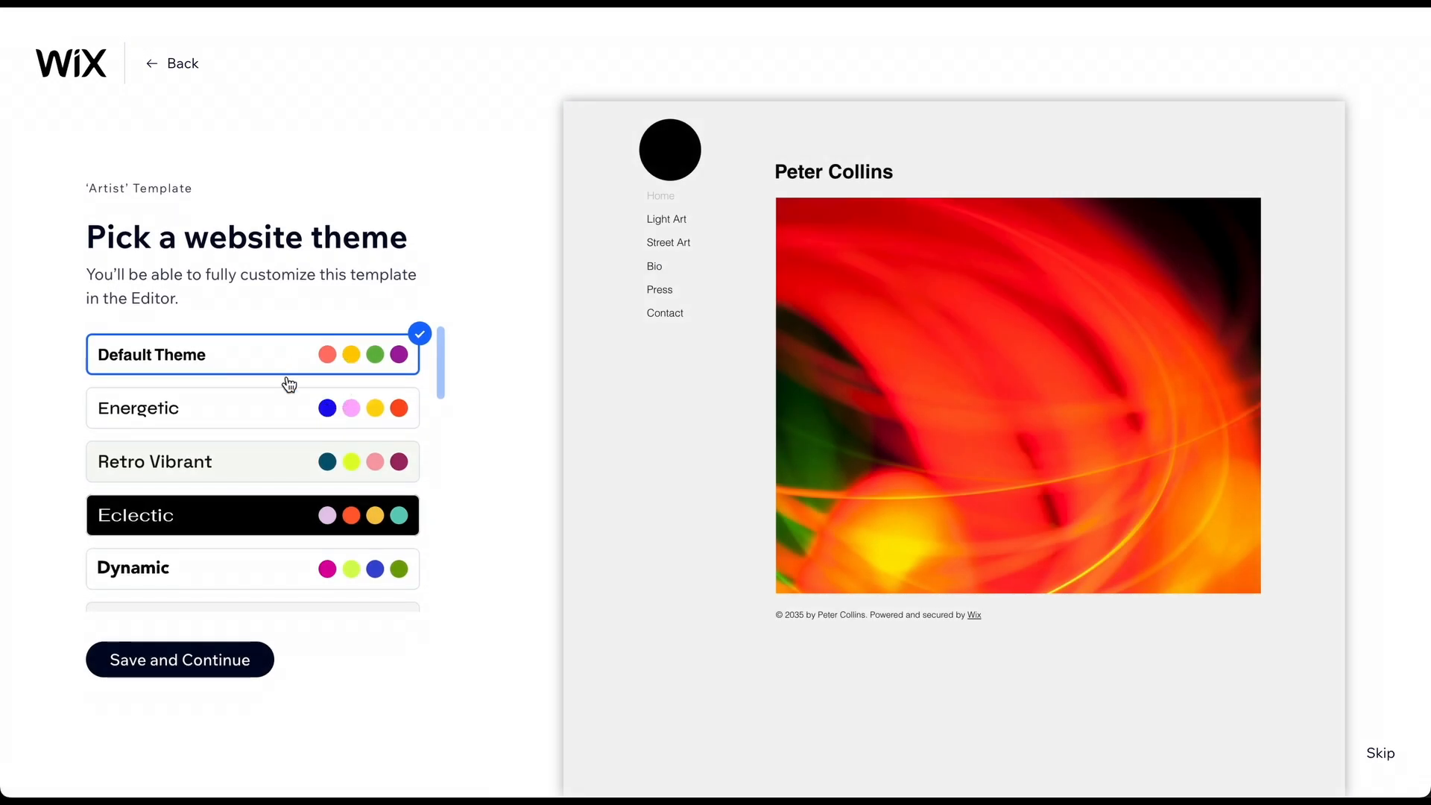
{"action": "left_click", "coordinate": [237, 470]}
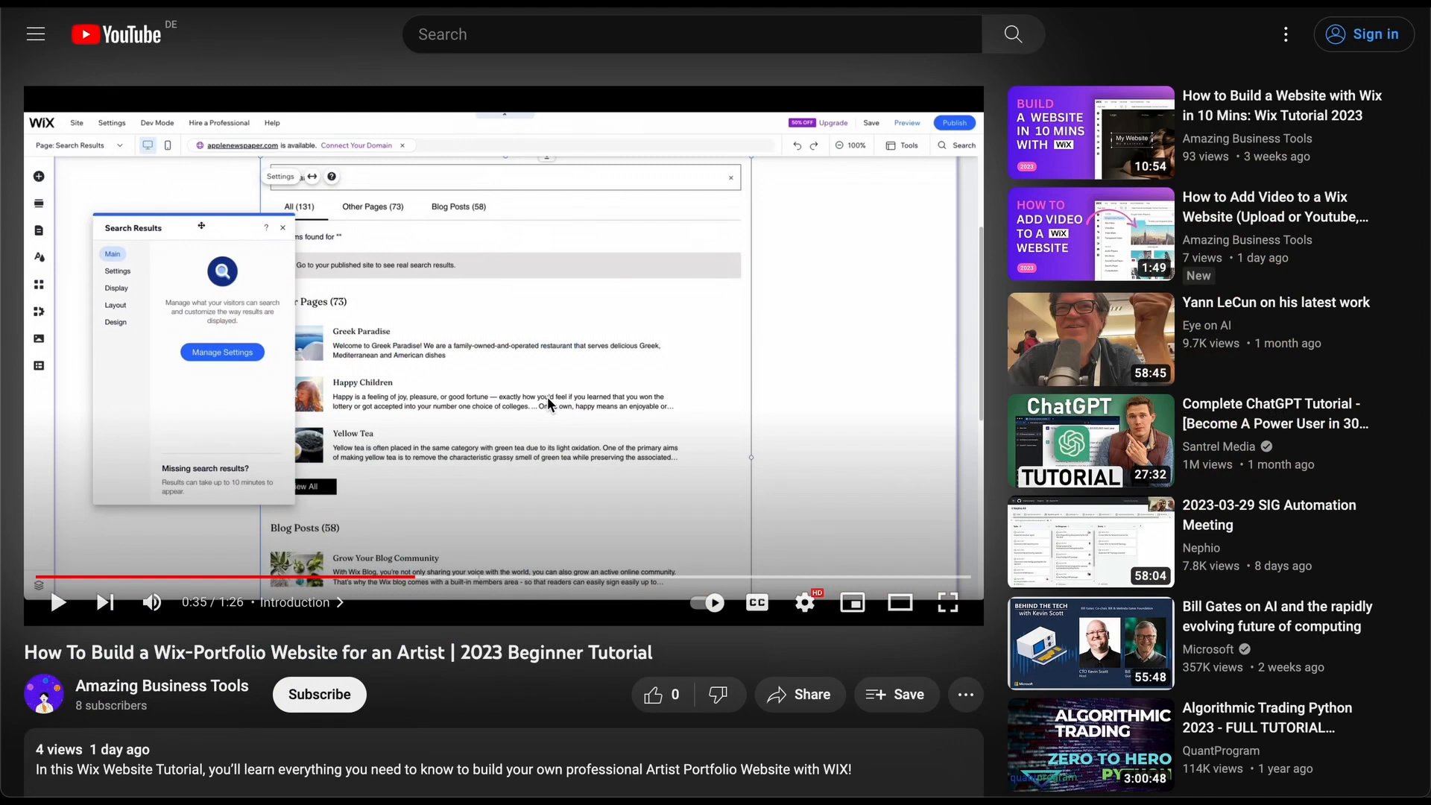
Follow the 'Build a Wix website for FREE' link in the video description.
{"action": "scroll", "coordinate": [547, 402], "scroll_direction": "down", "scroll_amount": 3}
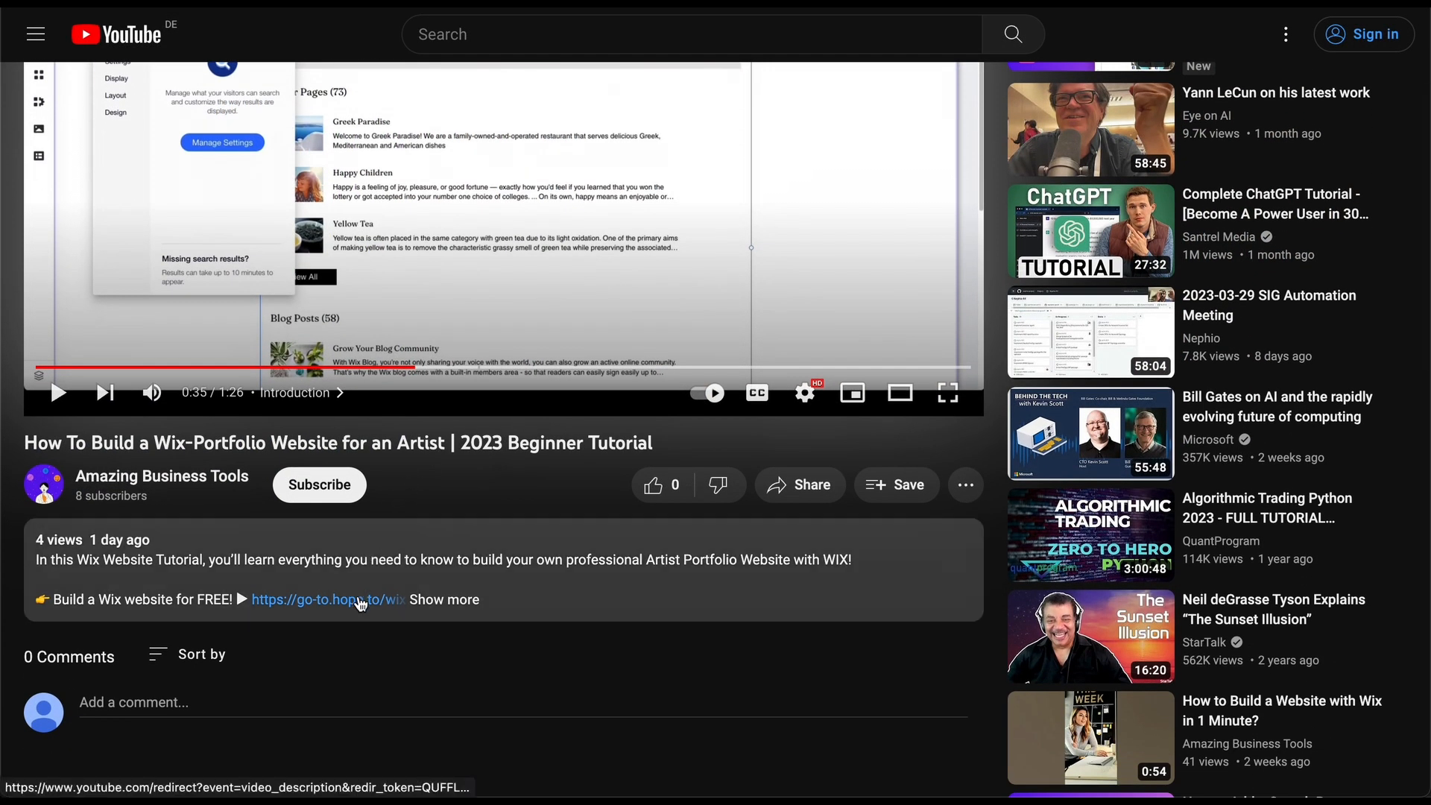
{"action": "left_click", "coordinate": [359, 600]}
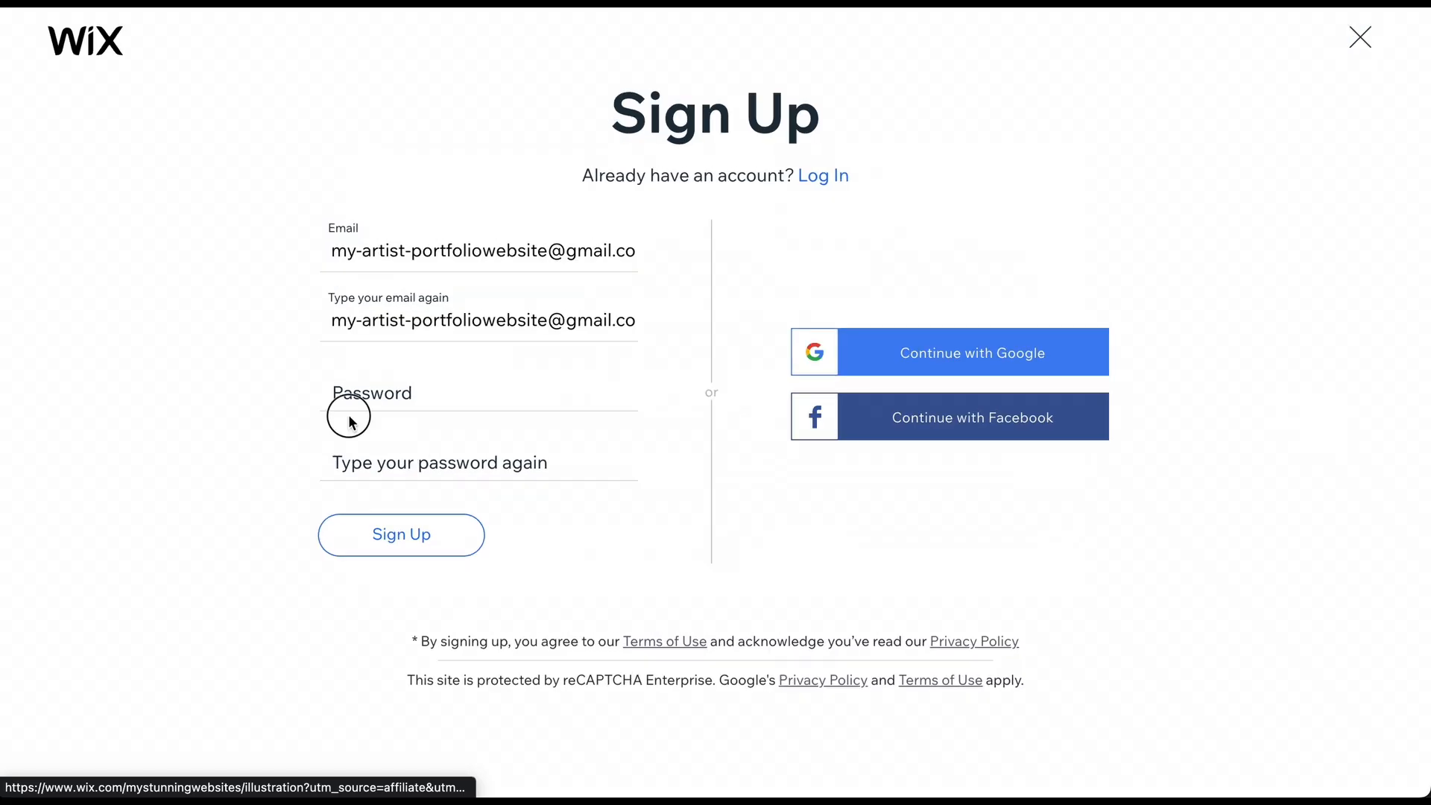
Enter and confirm the account password, then submit the Wix sign-up form.
{"action": "left_click", "coordinate": [377, 403]}
{"action": "type", "text": "abcdefgh"}
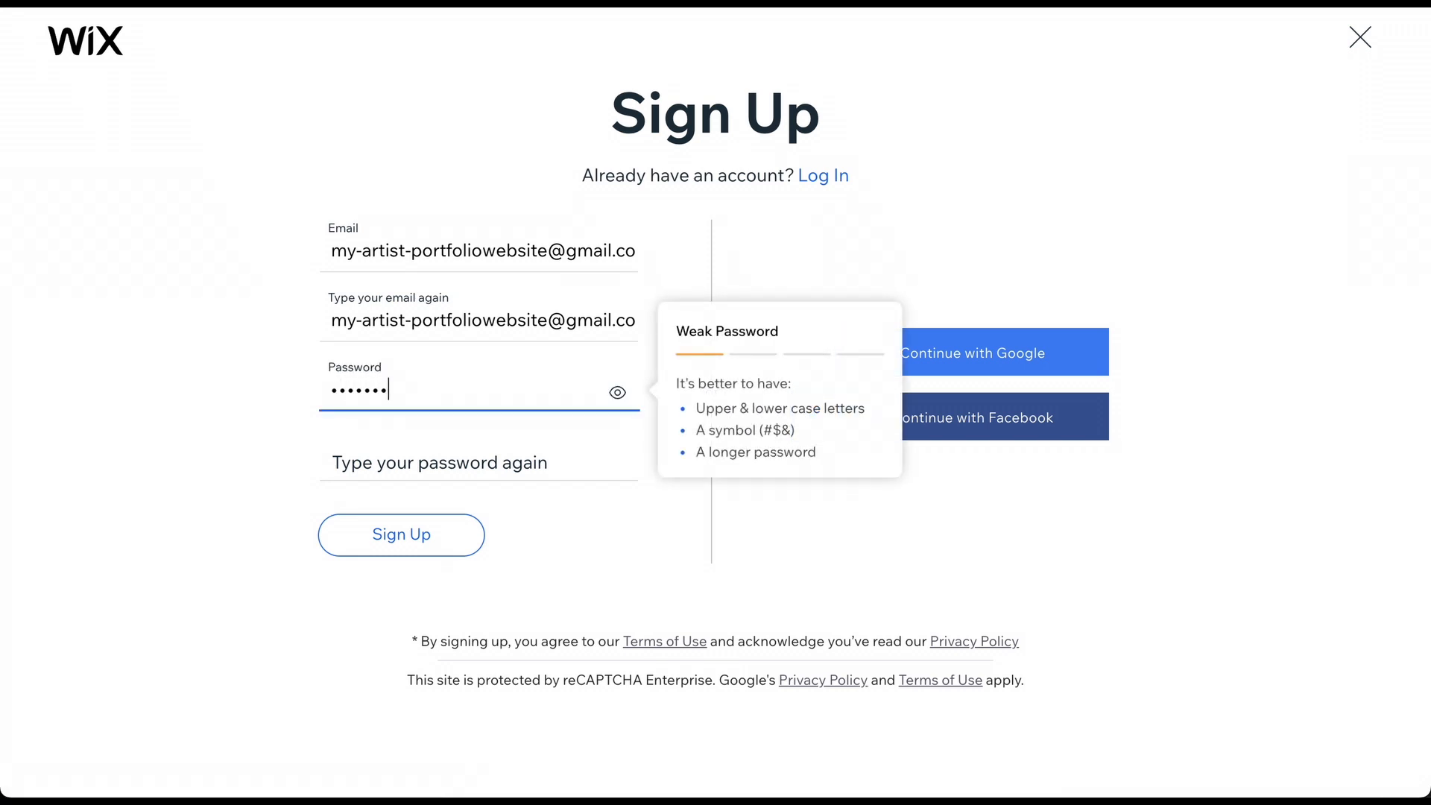
{"action": "key", "text": "Tab"}
{"action": "type", "text": "abcdefg"}
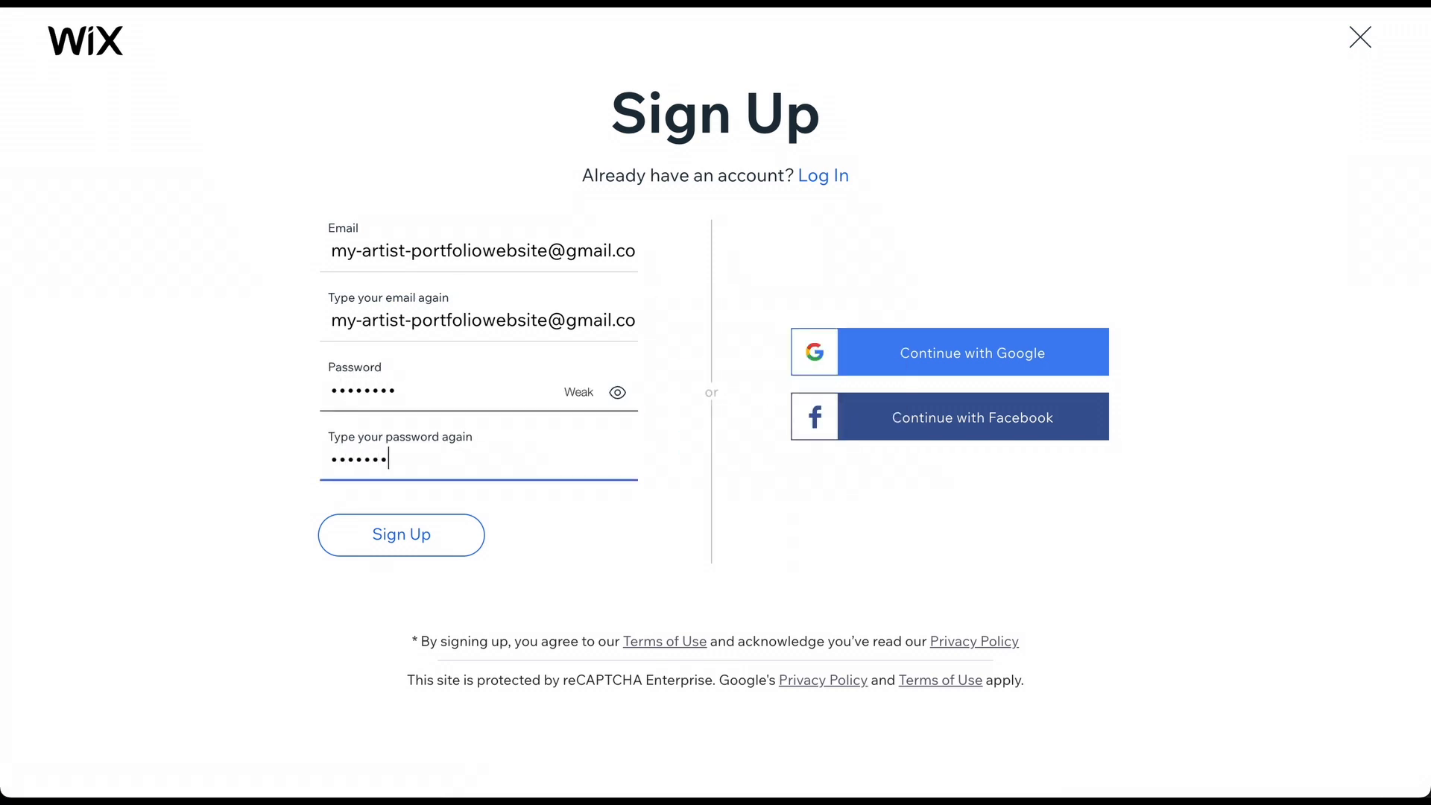
{"action": "type", "text": "h"}
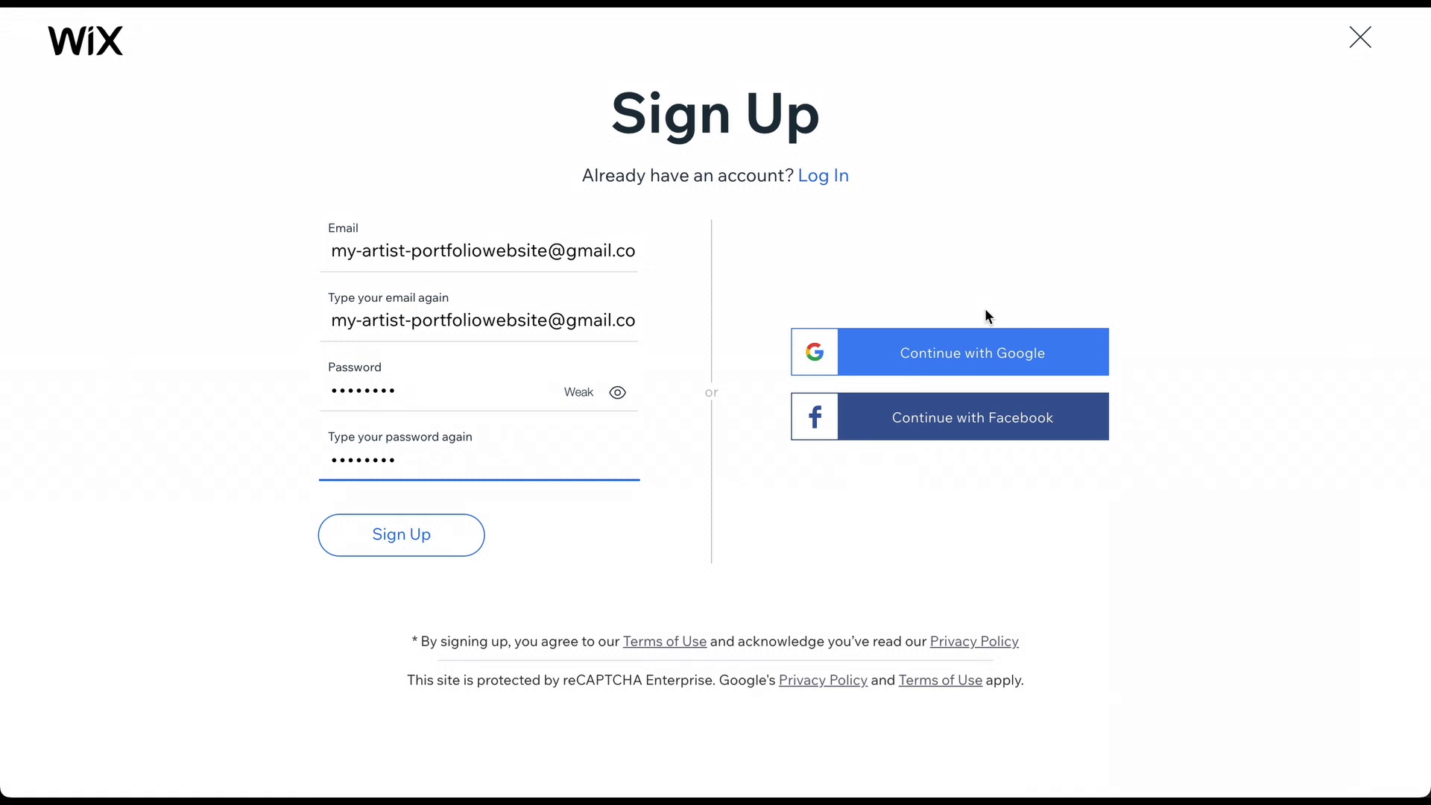
{"action": "left_click", "coordinate": [429, 548]}
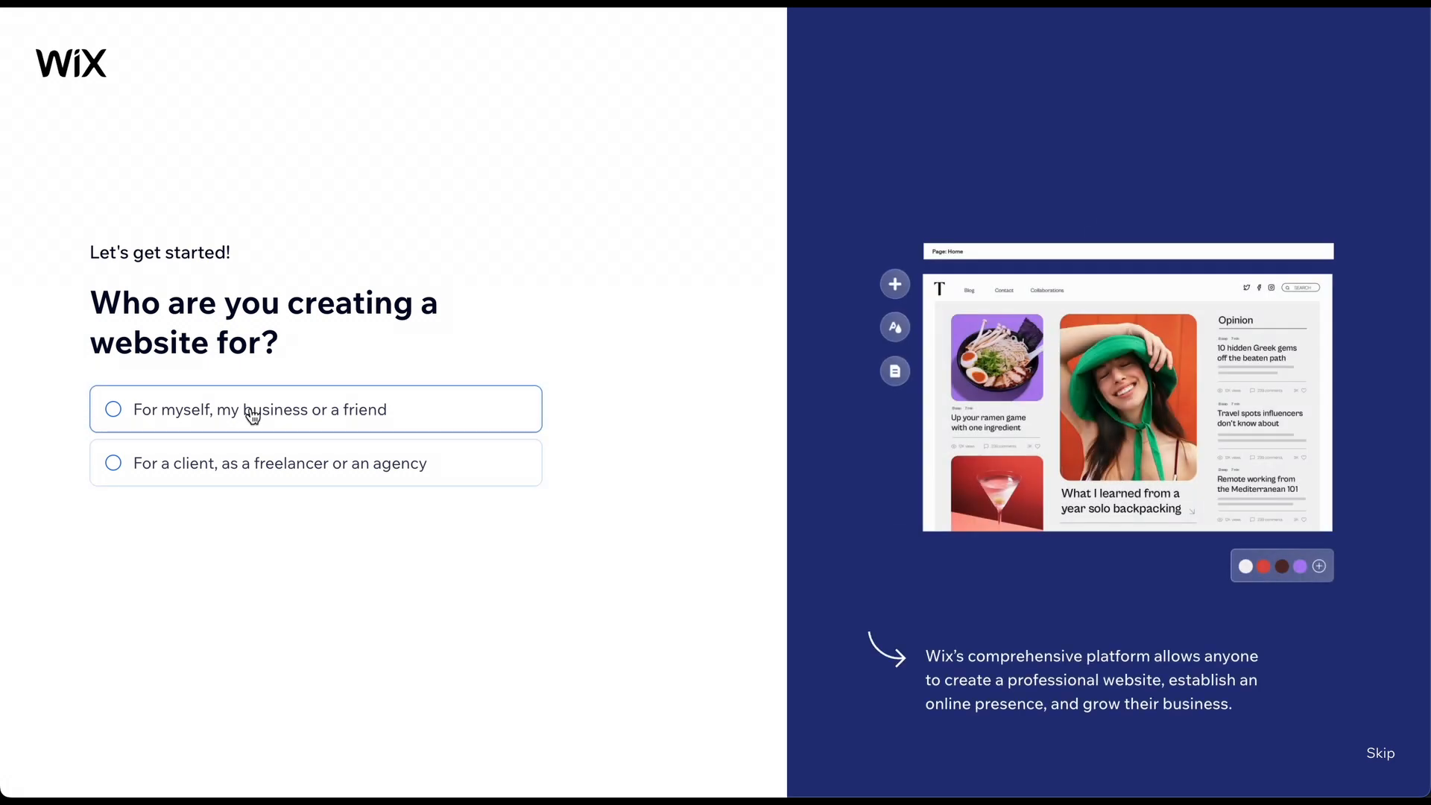
Mark the site as for myself and pick 'Artist Portfolio' as the site type.
{"action": "left_click", "coordinate": [251, 410]}
{"action": "left_click", "coordinate": [149, 546]}
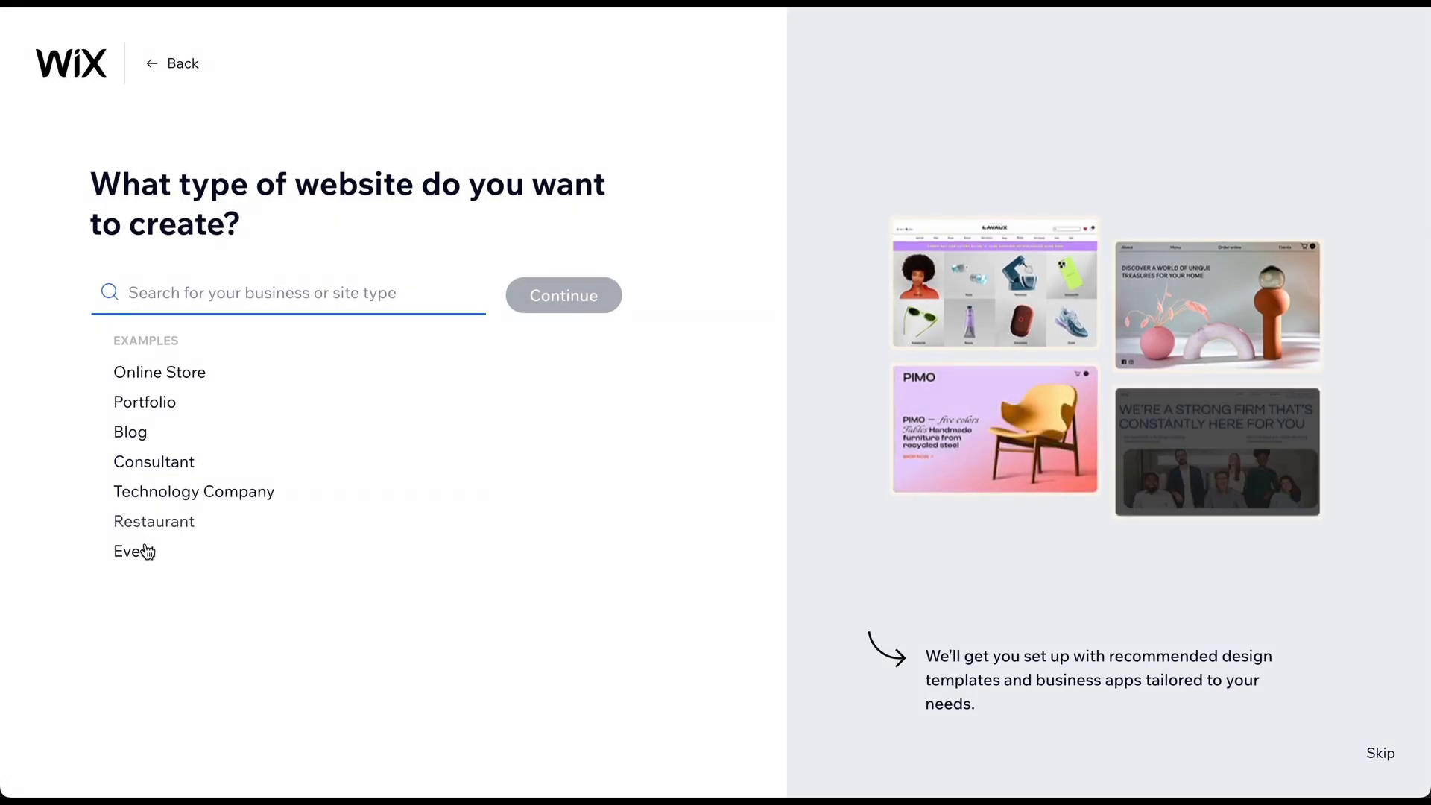
{"action": "type", "text": "artist"}
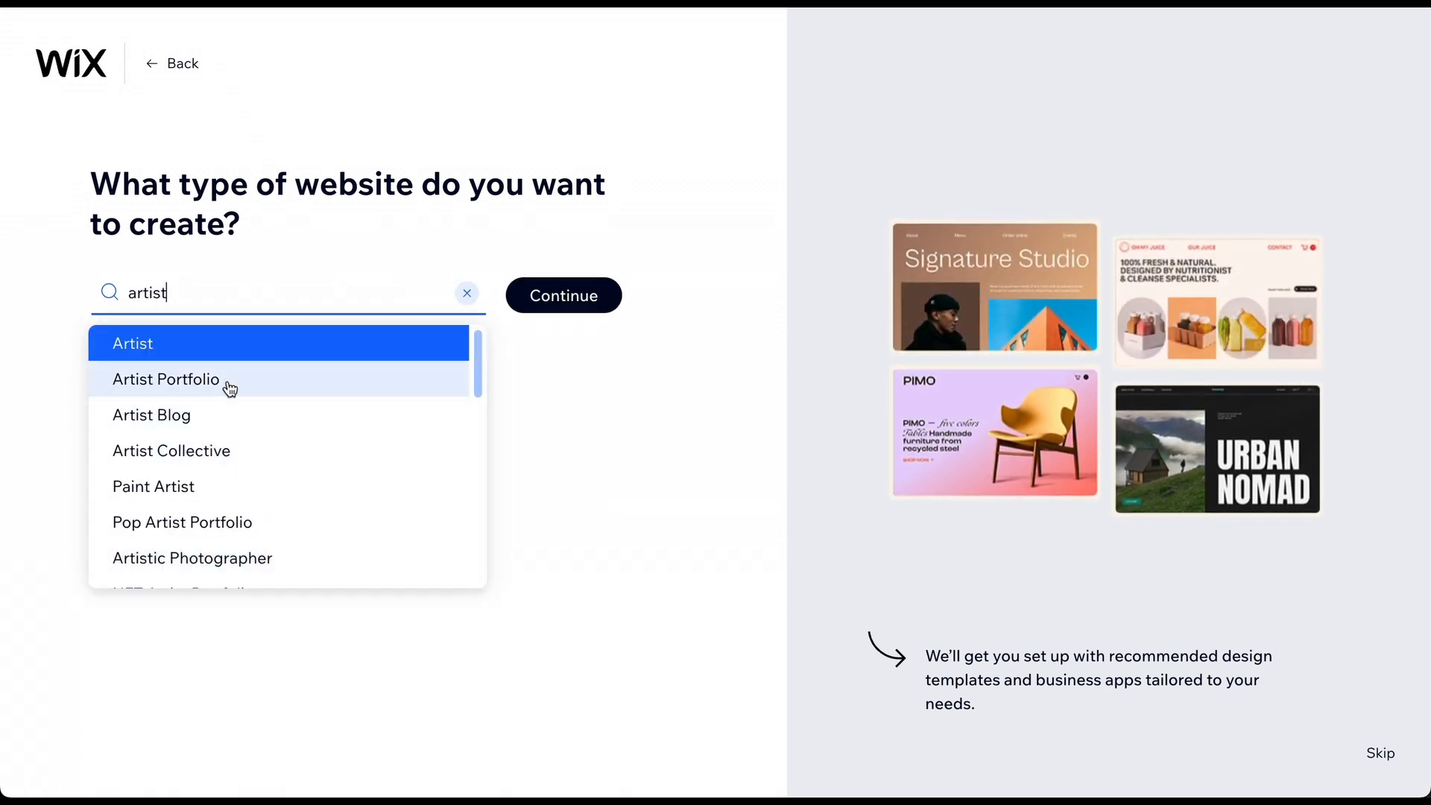
{"action": "left_click", "coordinate": [209, 382]}
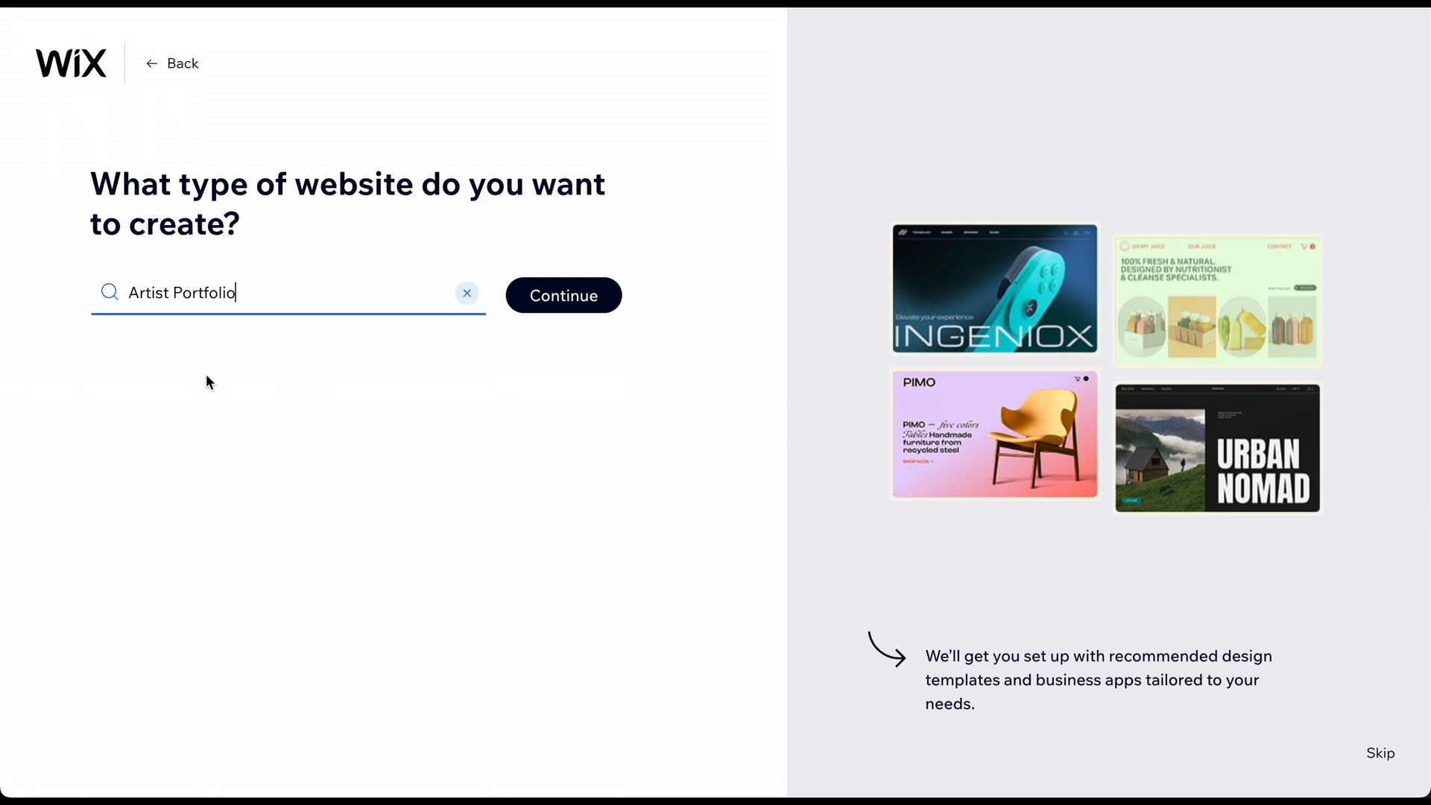
{"action": "left_click", "coordinate": [571, 296]}
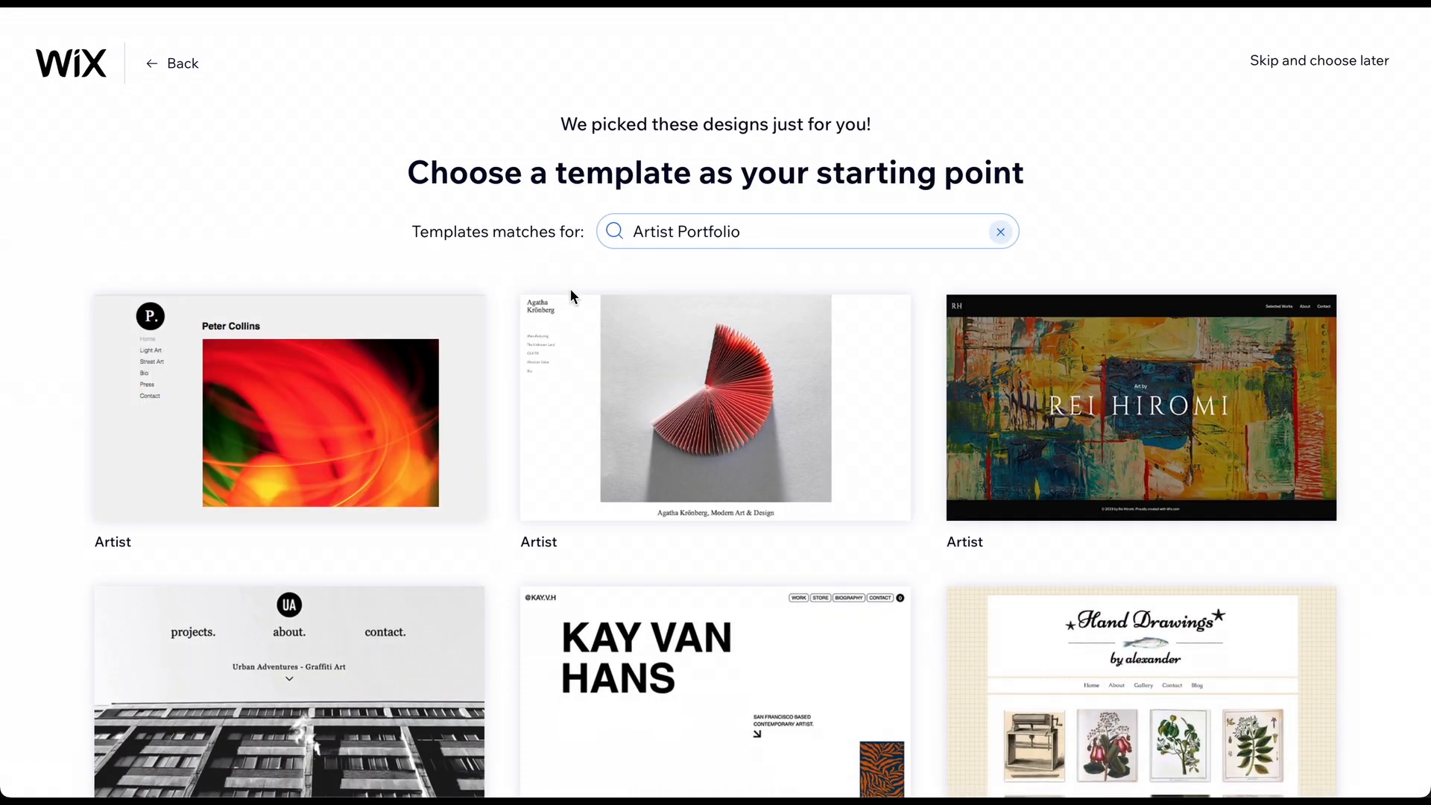
Browse the suggested templates and continue with the first Artist template.
{"action": "mouse_move", "coordinate": [328, 407]}
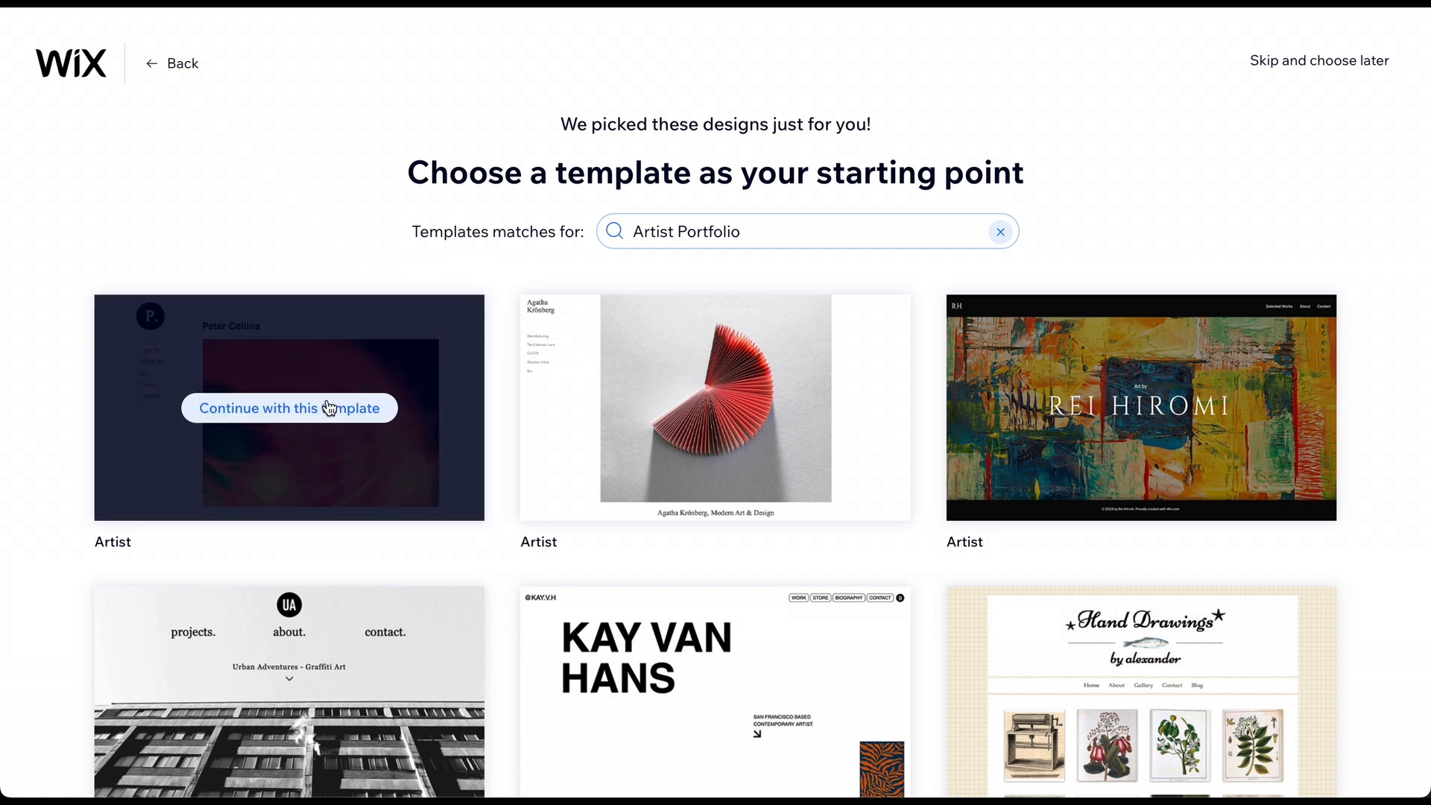
{"action": "scroll", "coordinate": [328, 408], "scroll_direction": "down", "scroll_amount": 10}
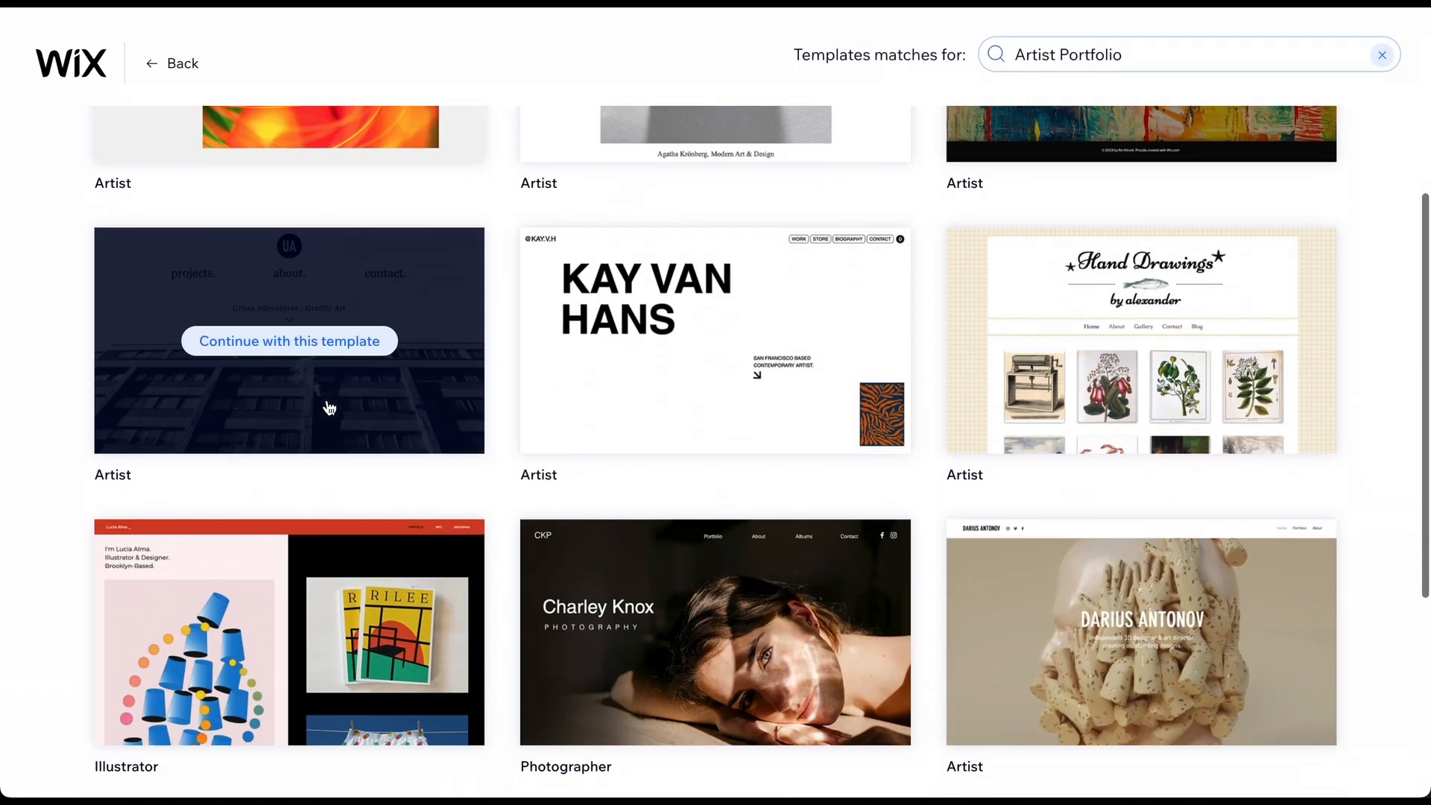
{"action": "scroll", "coordinate": [328, 407], "scroll_direction": "up", "scroll_amount": 10}
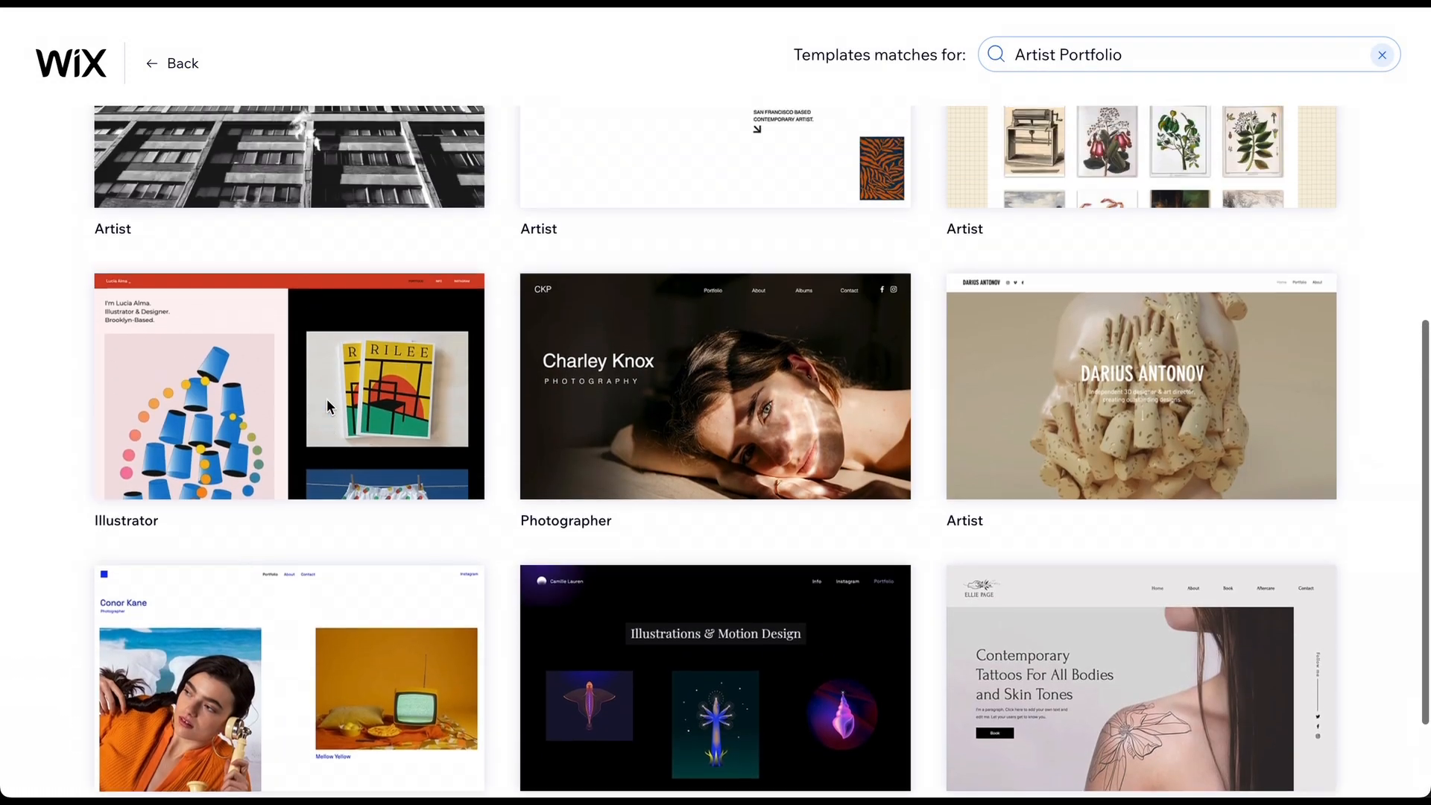
{"action": "scroll", "coordinate": [331, 412], "scroll_direction": "up", "scroll_amount": 1}
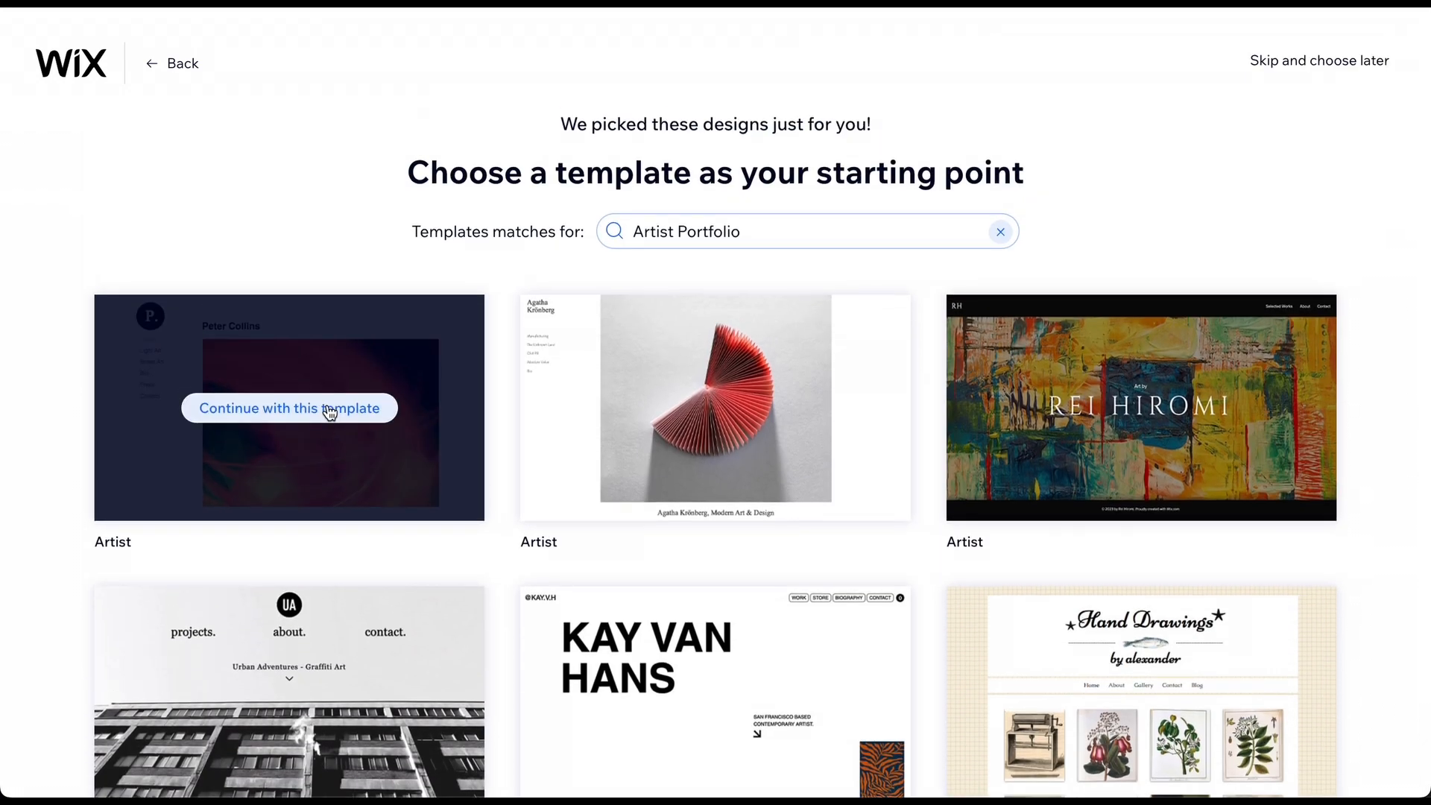
{"action": "left_click", "coordinate": [330, 413]}
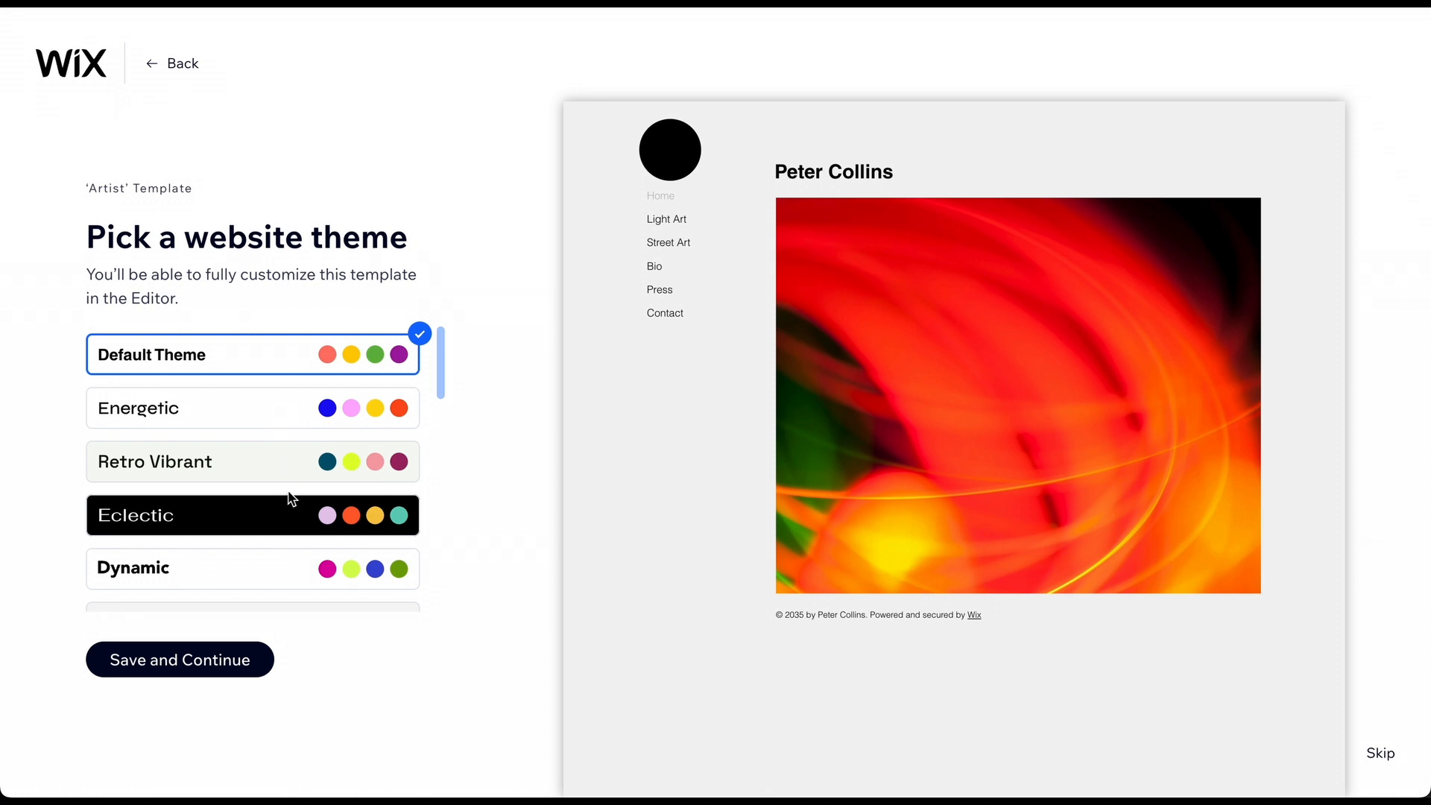
Try Retro Vibrant, settle on the Energetic theme, and save to continue.
{"action": "left_click", "coordinate": [235, 471]}
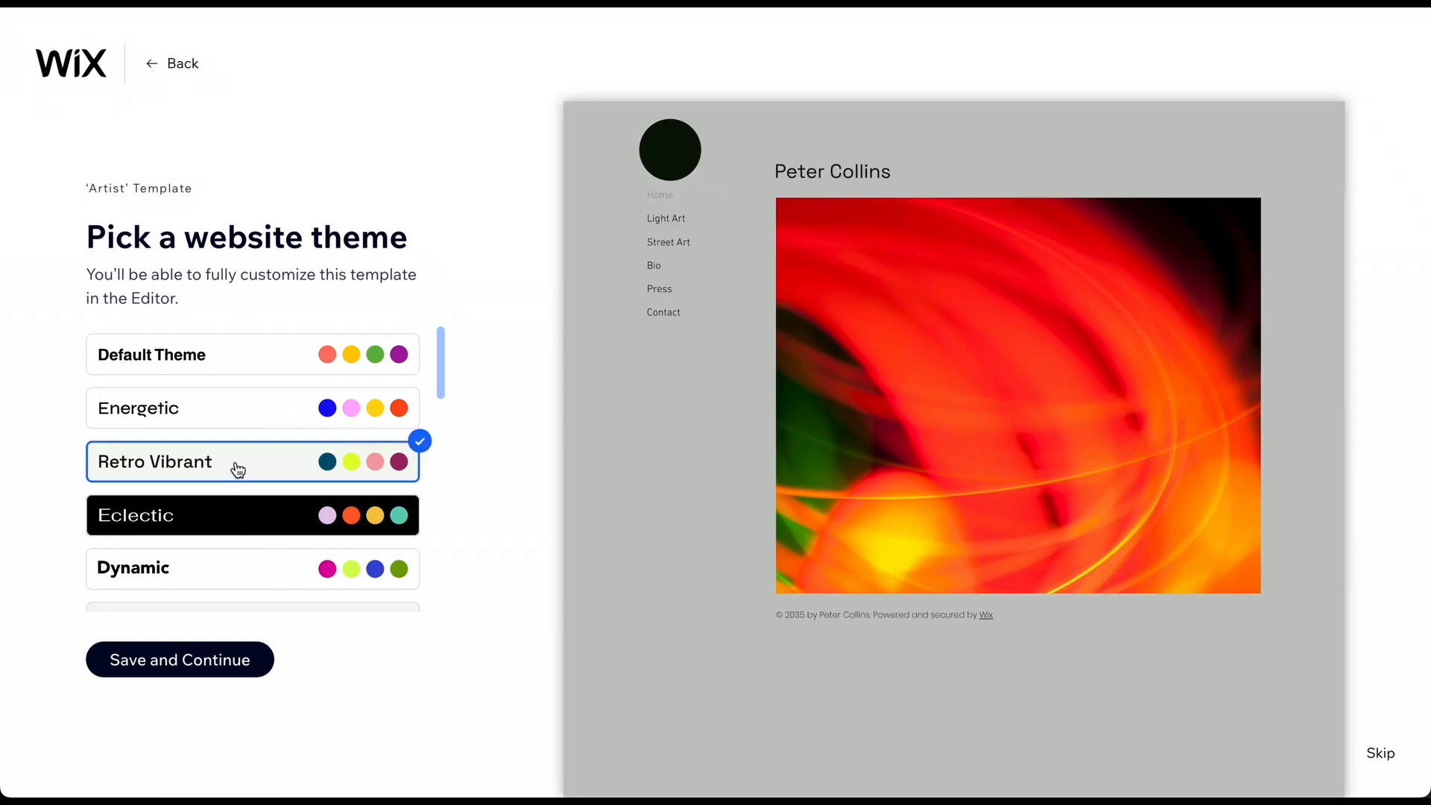
{"action": "left_click", "coordinate": [244, 417]}
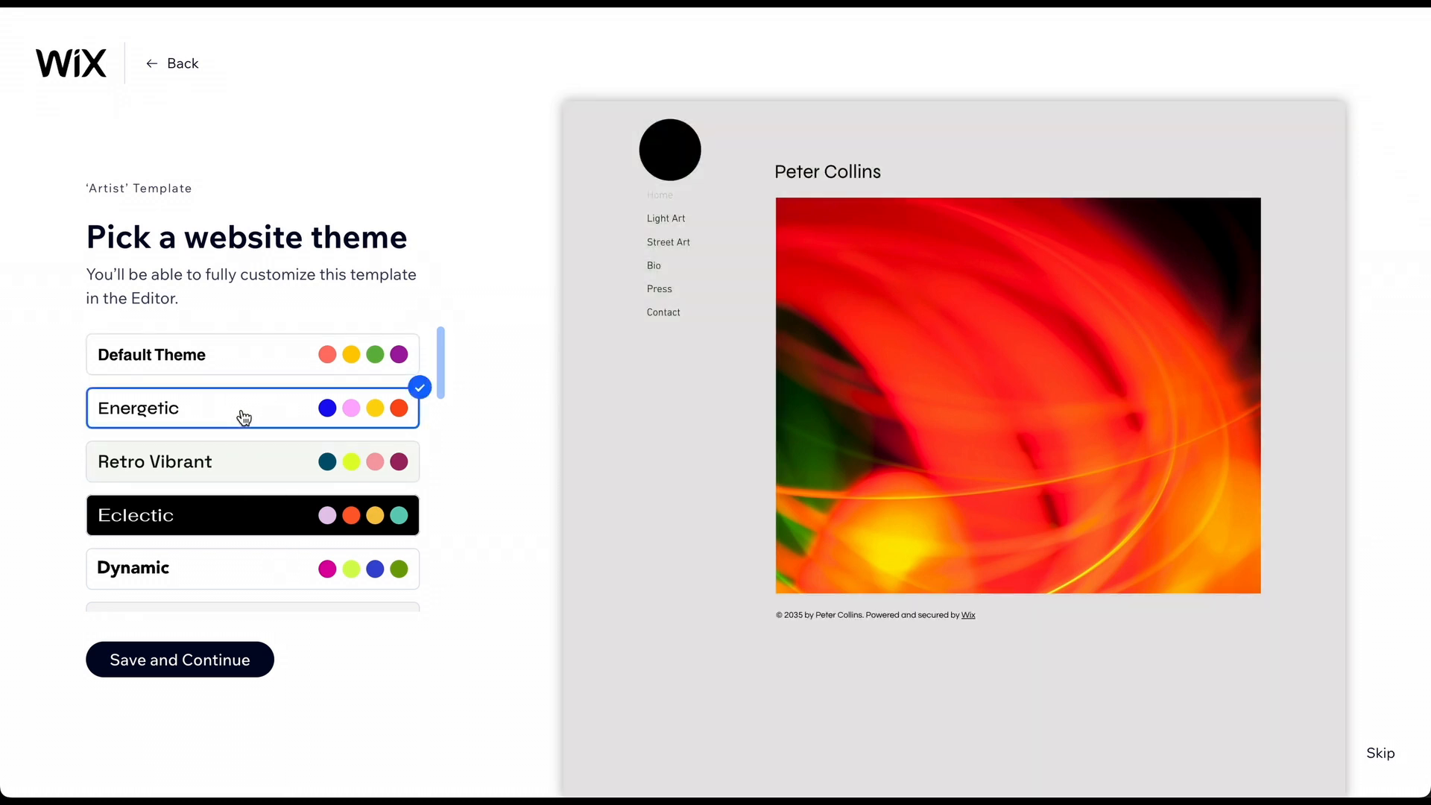
{"action": "left_click", "coordinate": [184, 659]}
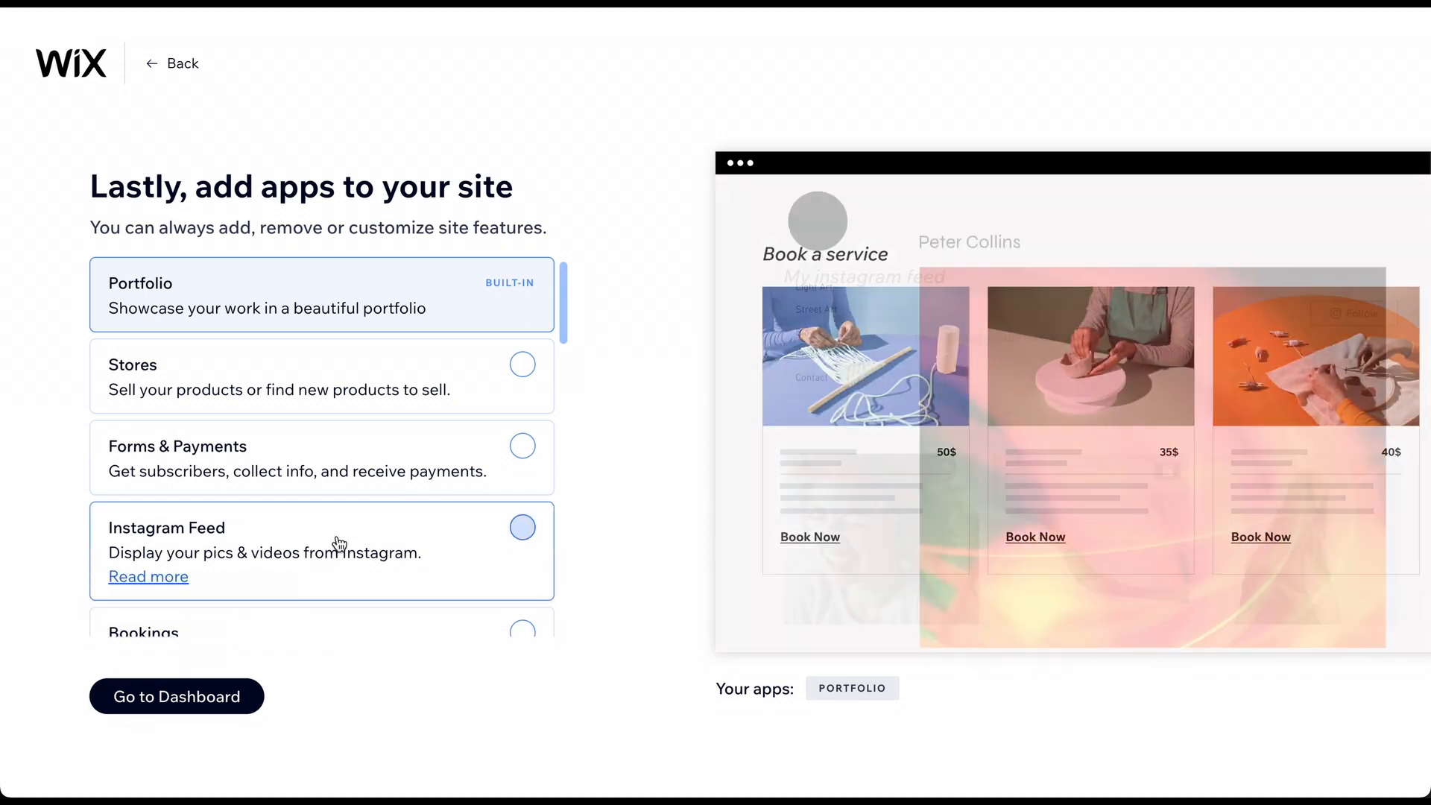
Add the Instagram Feed and Blog apps, then go to the dashboard.
{"action": "scroll", "coordinate": [372, 479], "scroll_direction": "down", "scroll_amount": 1}
{"action": "scroll", "coordinate": [371, 479], "scroll_direction": "down", "scroll_amount": 1}
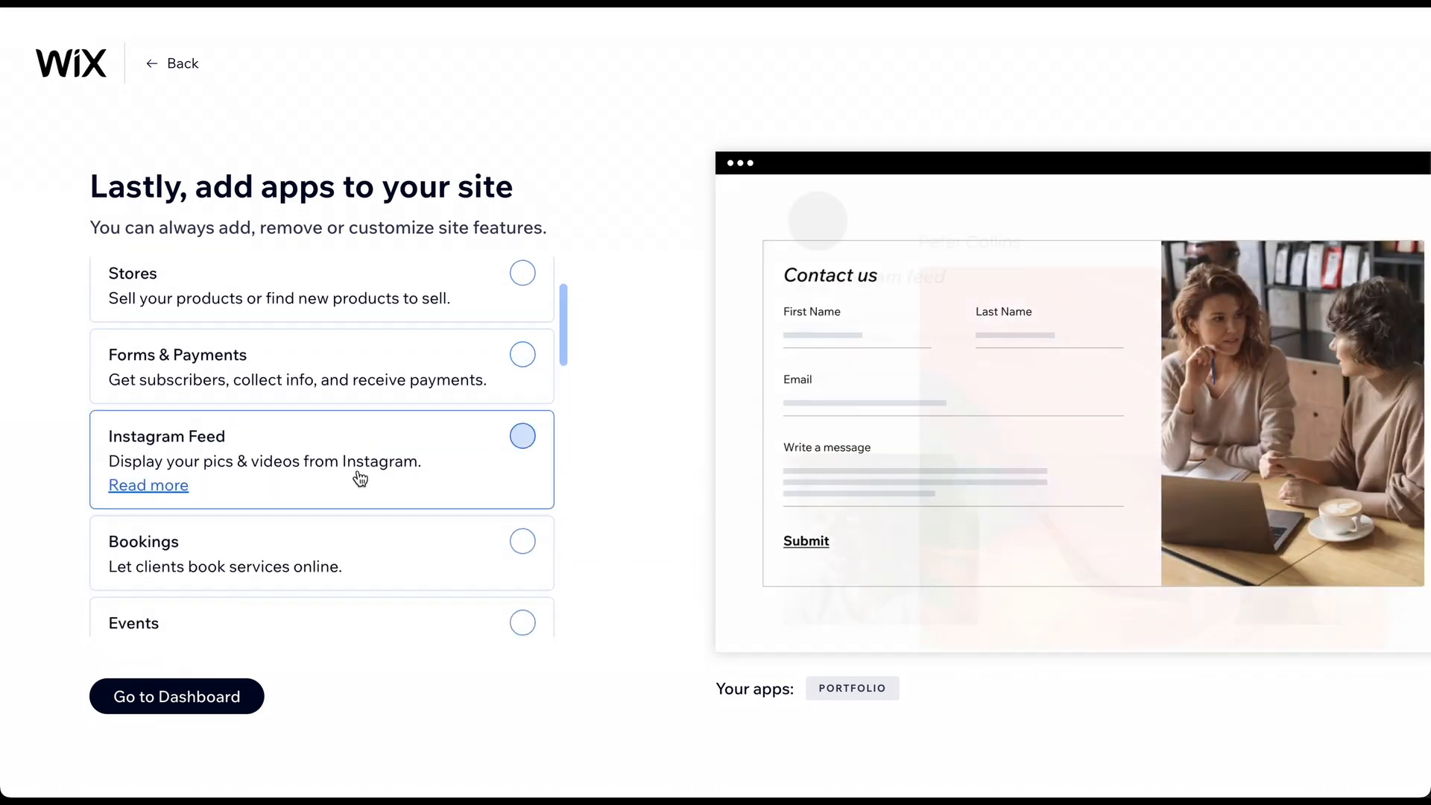
{"action": "left_click", "coordinate": [521, 439]}
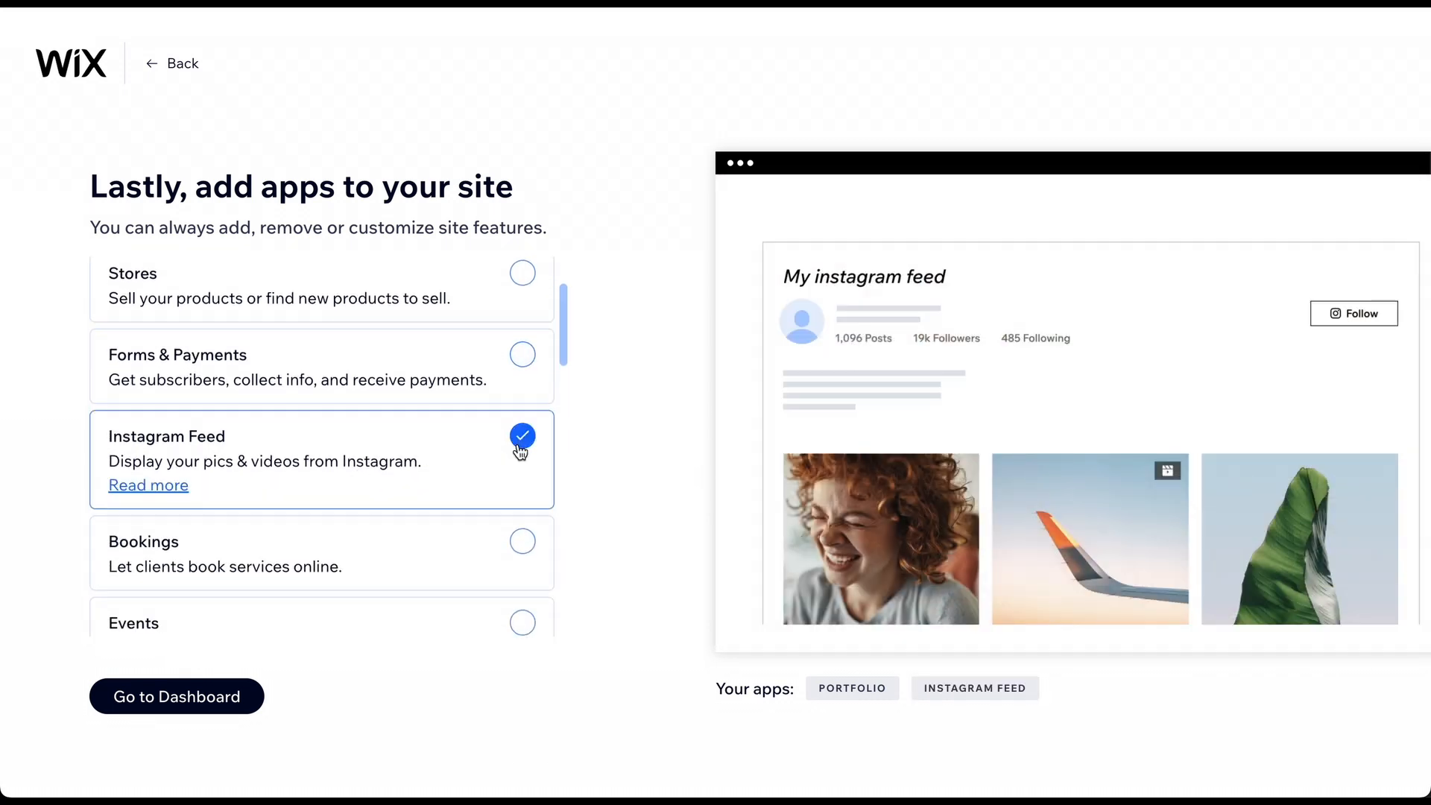
{"action": "scroll", "coordinate": [521, 450], "scroll_direction": "down", "scroll_amount": 2}
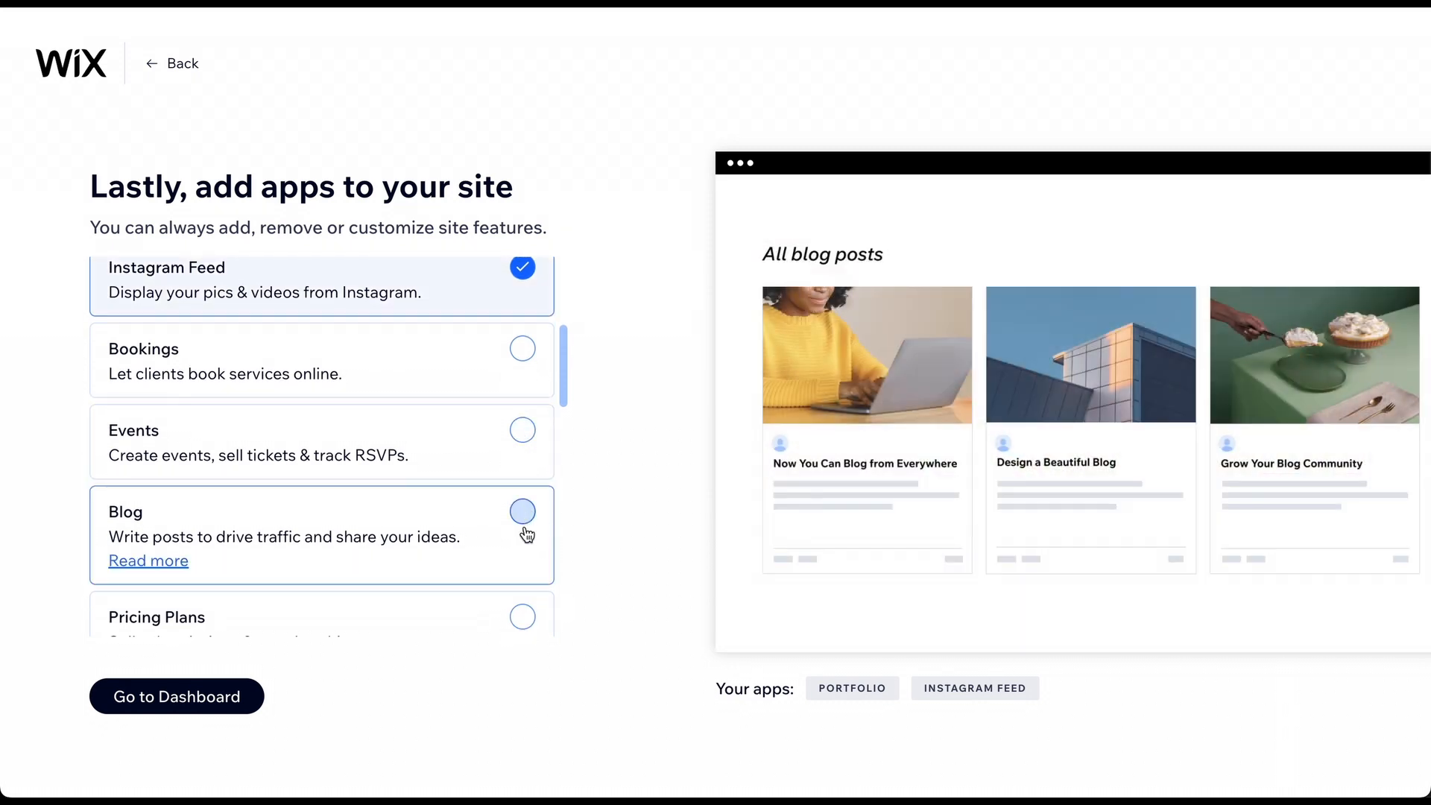
{"action": "left_click", "coordinate": [525, 532]}
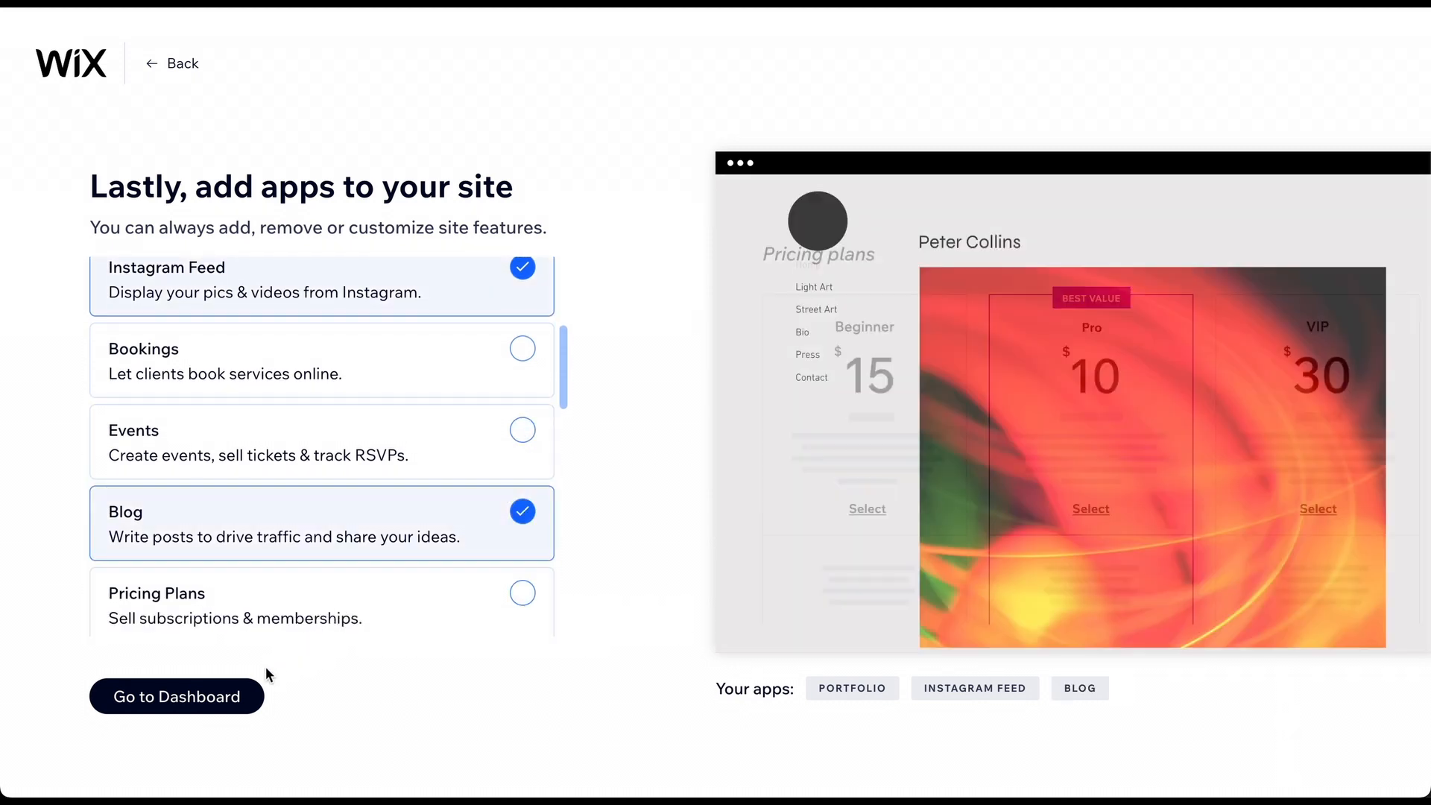
{"action": "left_click", "coordinate": [246, 697]}
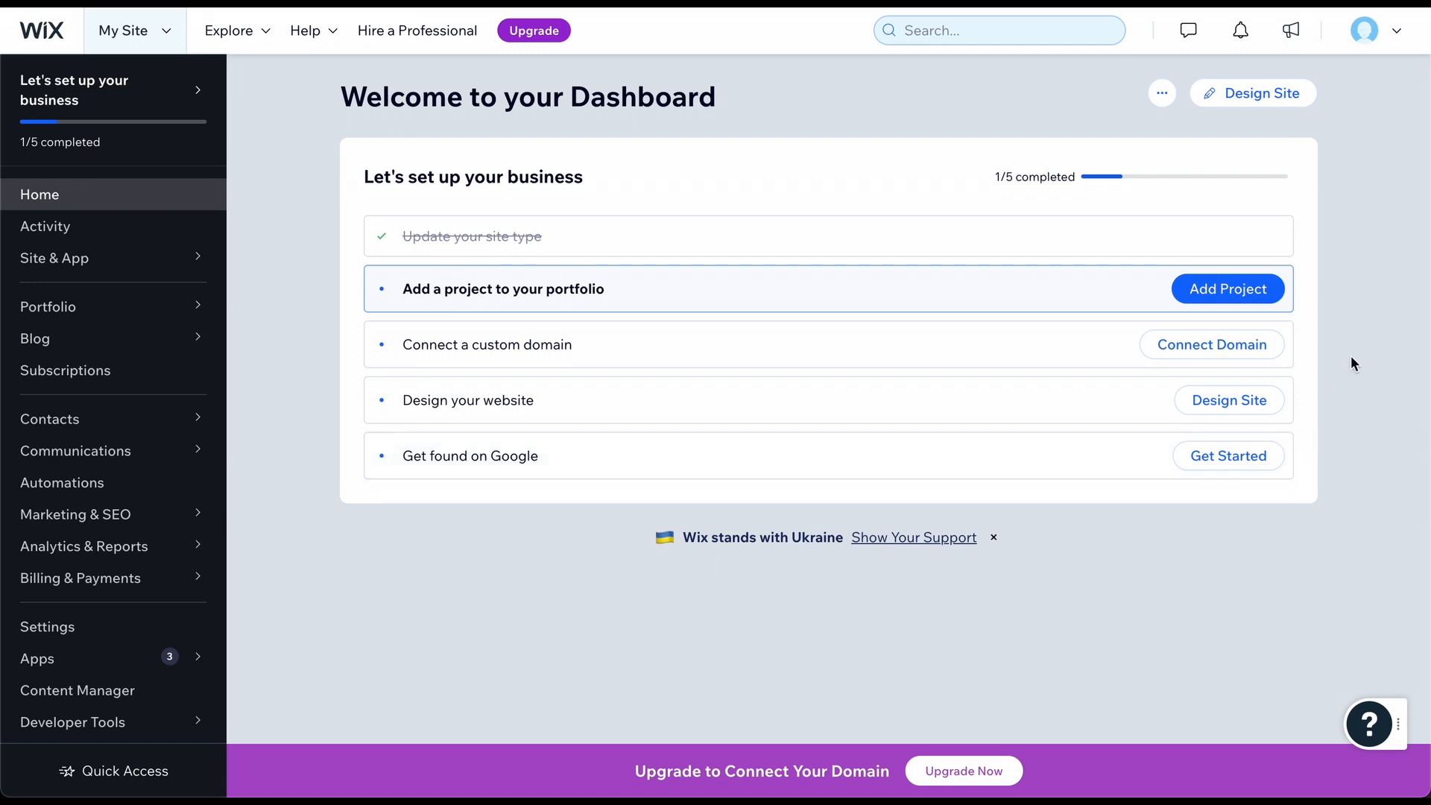
Launch the Wix Editor from the dashboard's Design Site button.
{"action": "left_click", "coordinate": [1255, 105]}
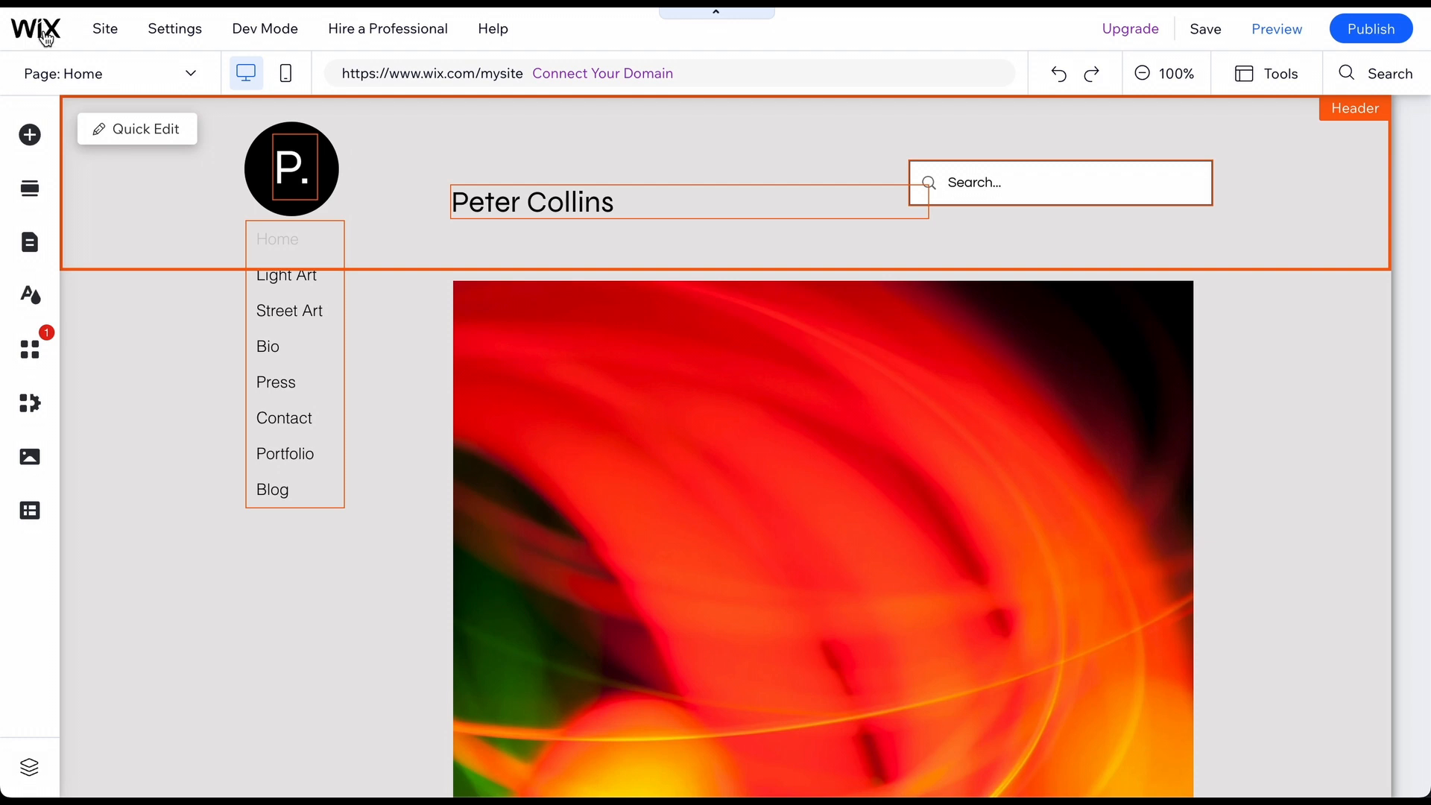
Search the editor for 'how to', then clear the search.
{"action": "mouse_move", "coordinate": [1205, 33]}
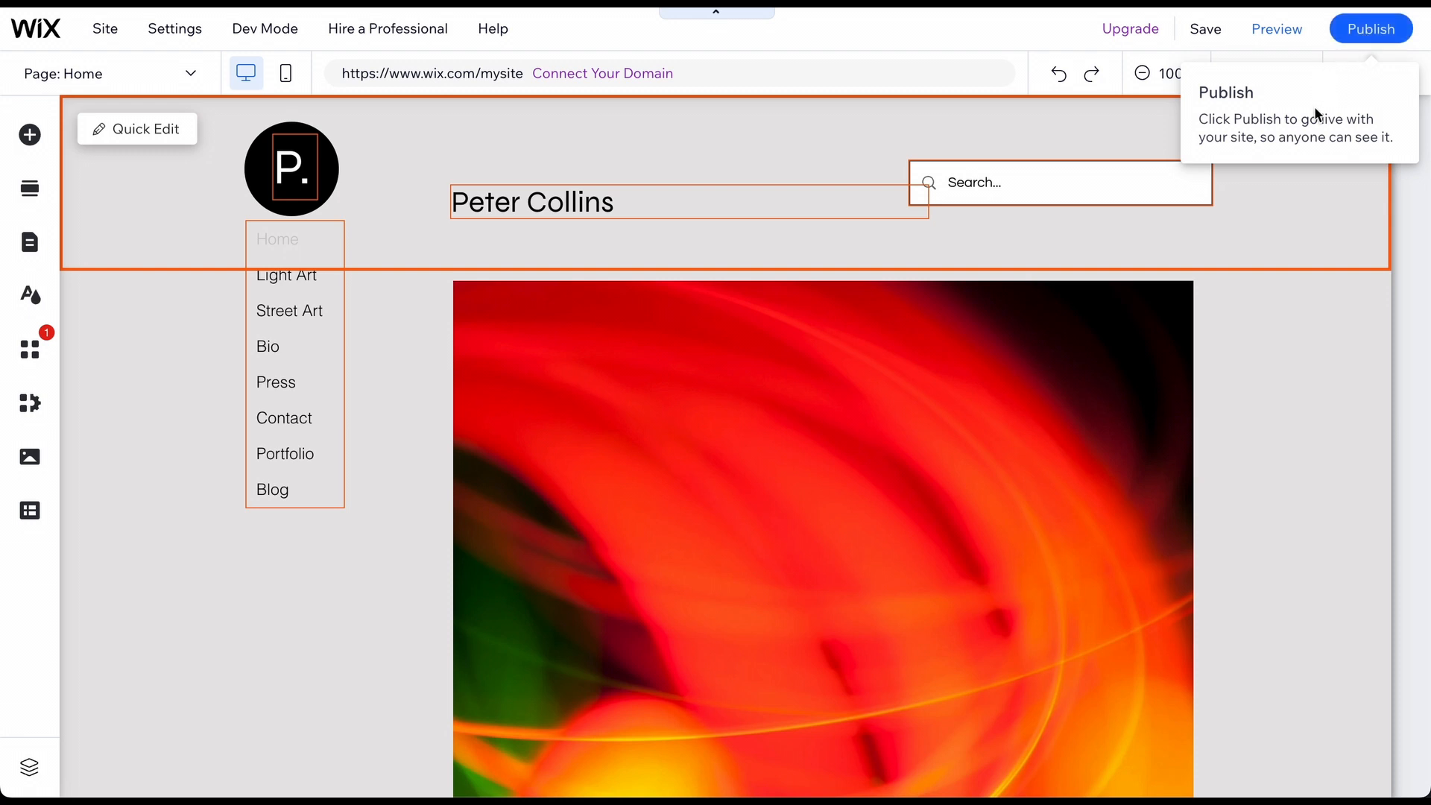
{"action": "left_click", "coordinate": [1385, 74]}
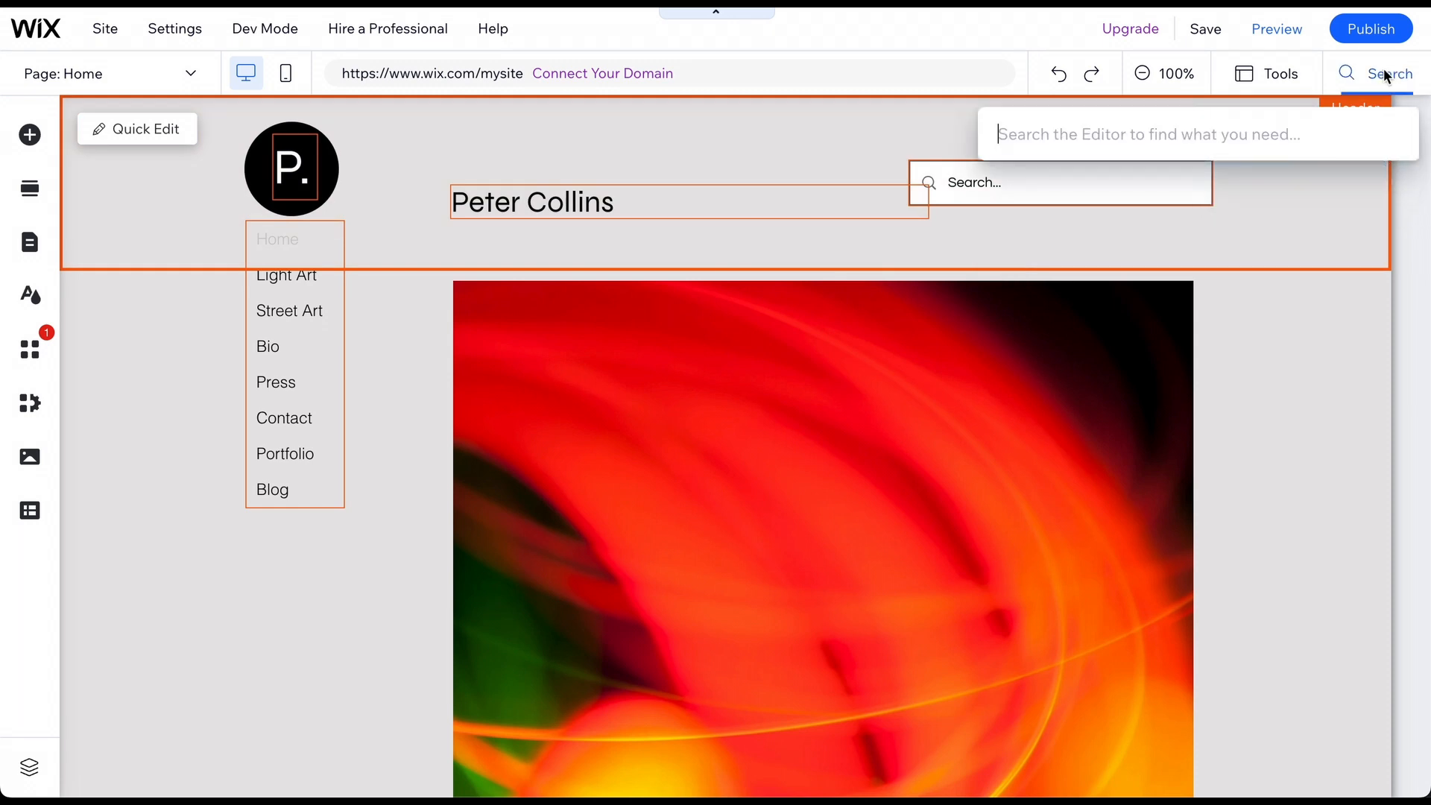
{"action": "type", "text": "how to"}
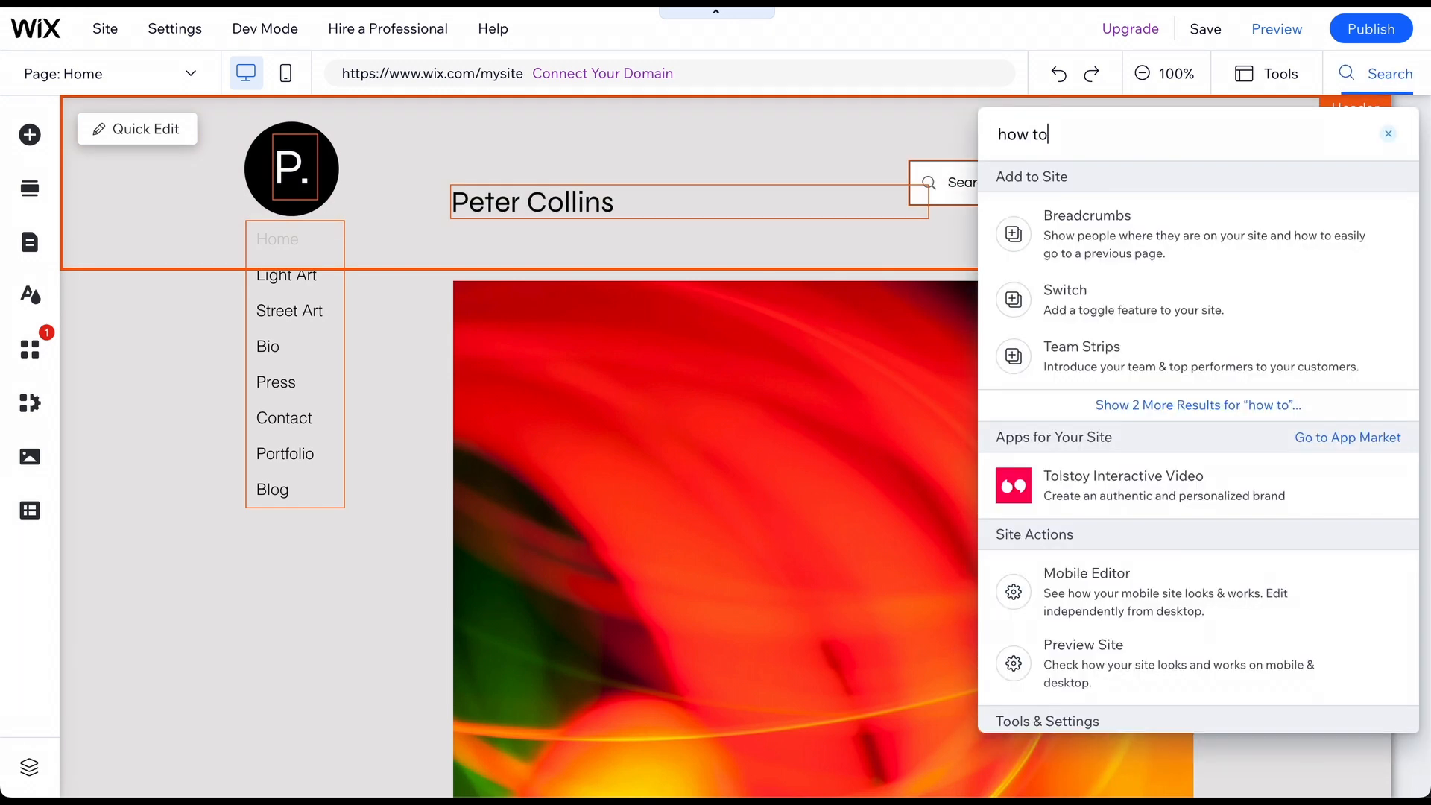
{"action": "left_click", "coordinate": [1388, 134]}
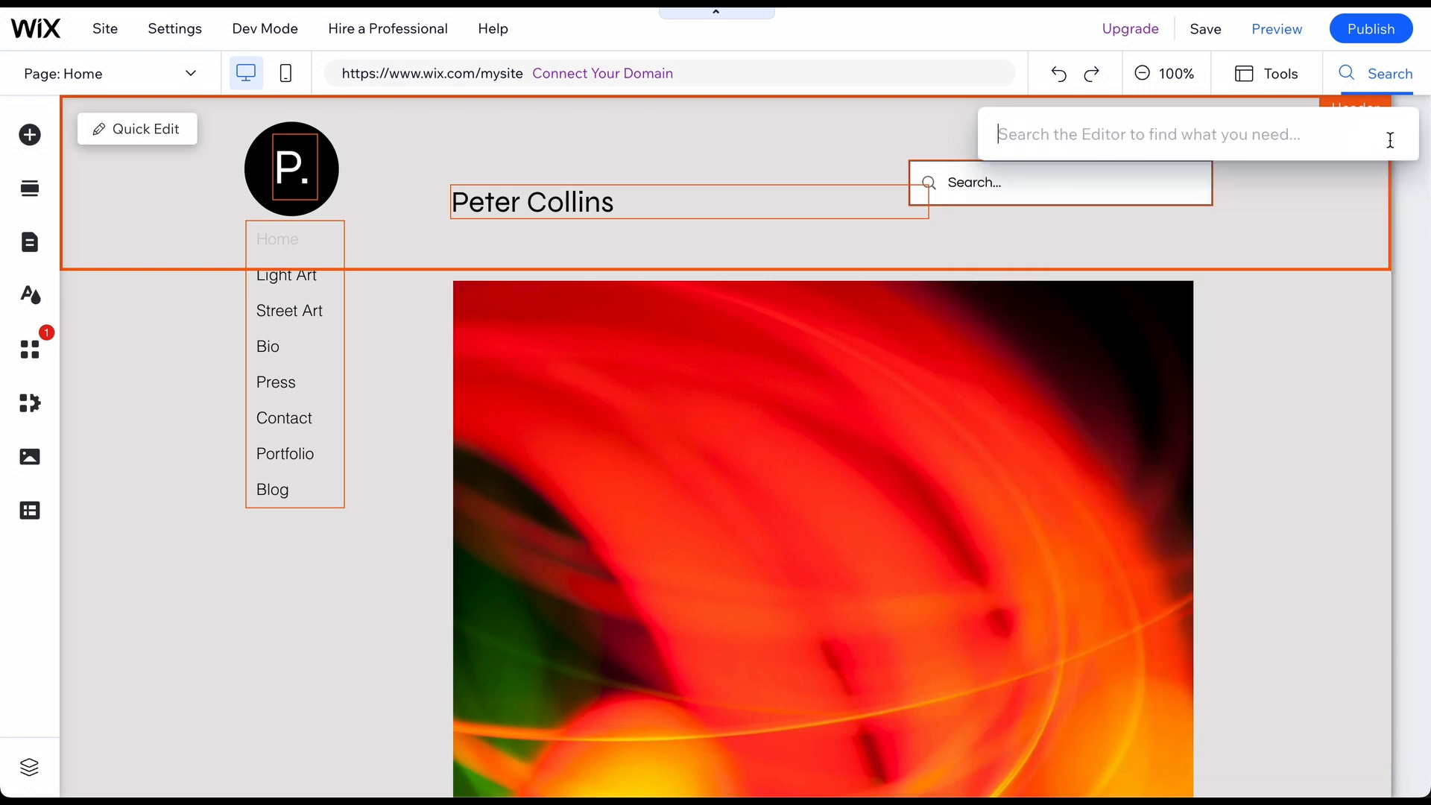
Close the search box and zoom the canvas to 50% and back to 100%.
{"action": "left_click", "coordinate": [1173, 77]}
{"action": "left_click", "coordinate": [1172, 79]}
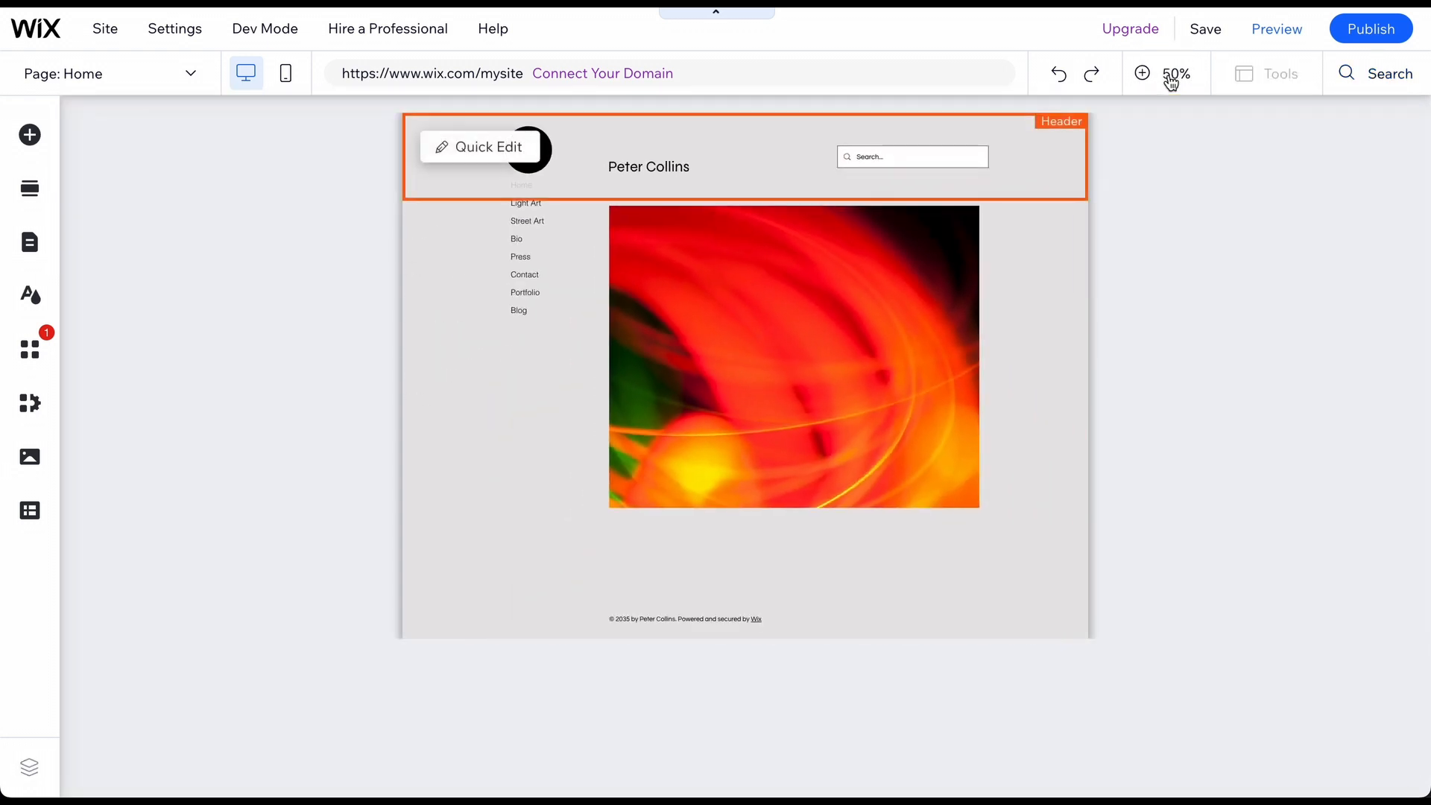
{"action": "left_click", "coordinate": [1172, 79]}
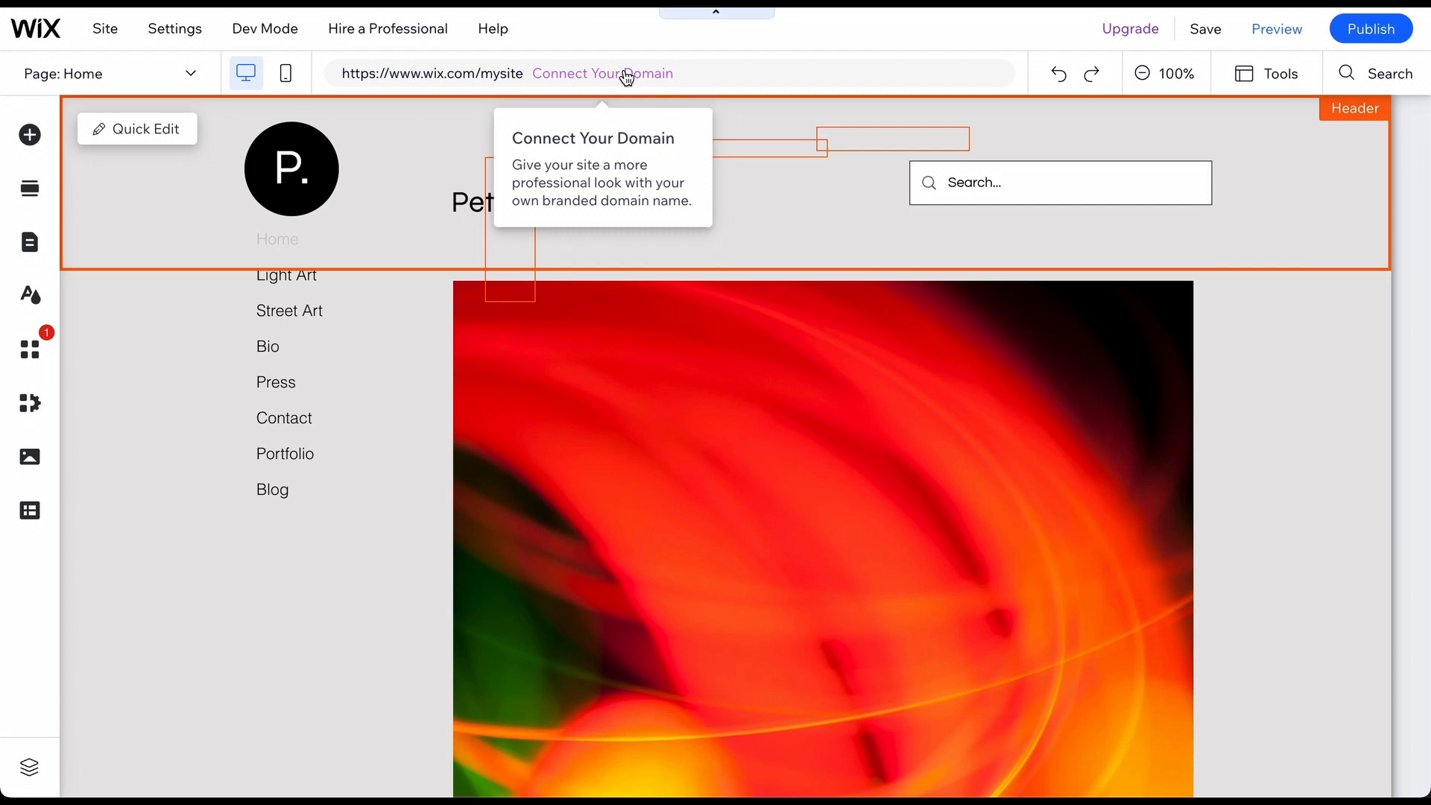
{"action": "left_click", "coordinate": [290, 75]}
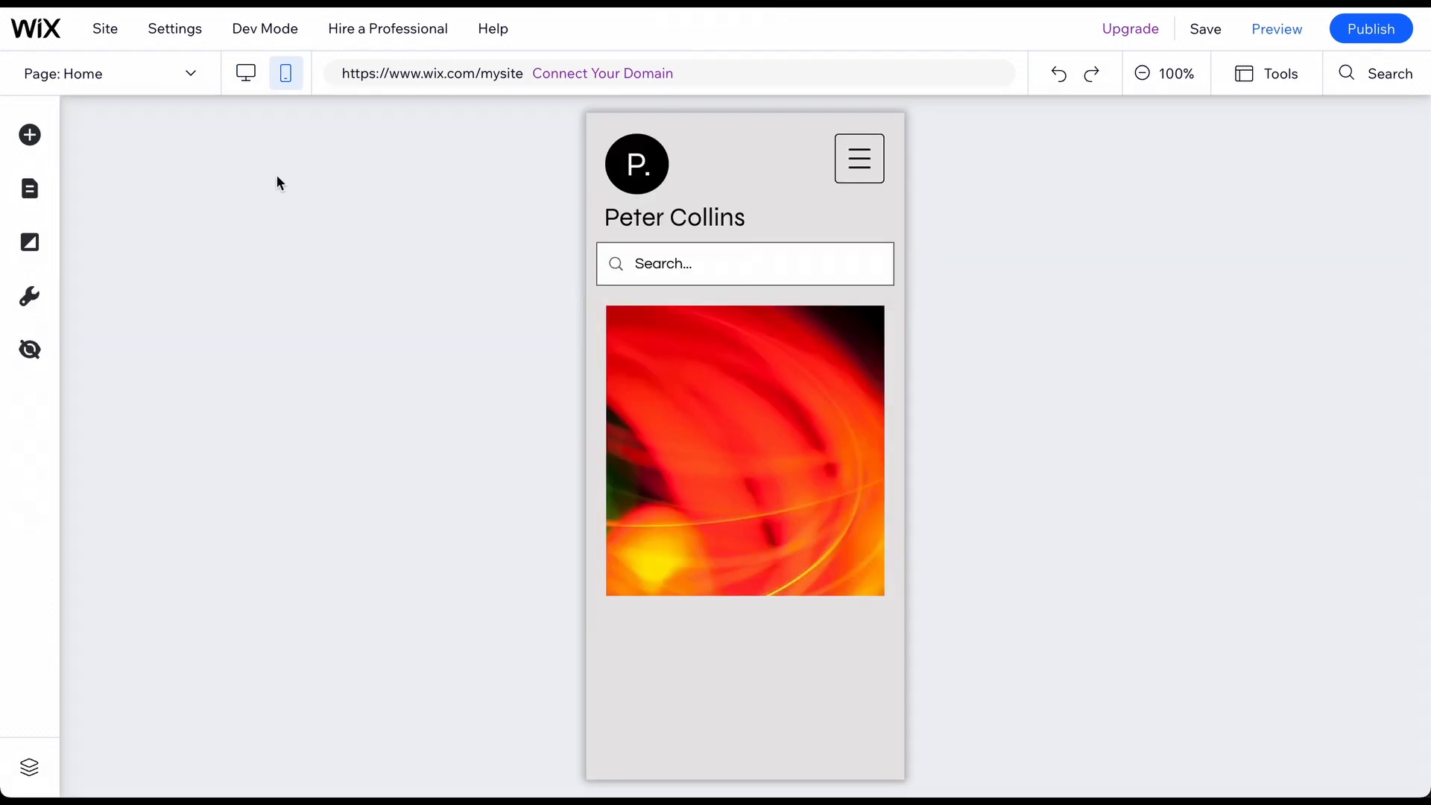
{"action": "left_click", "coordinate": [236, 77]}
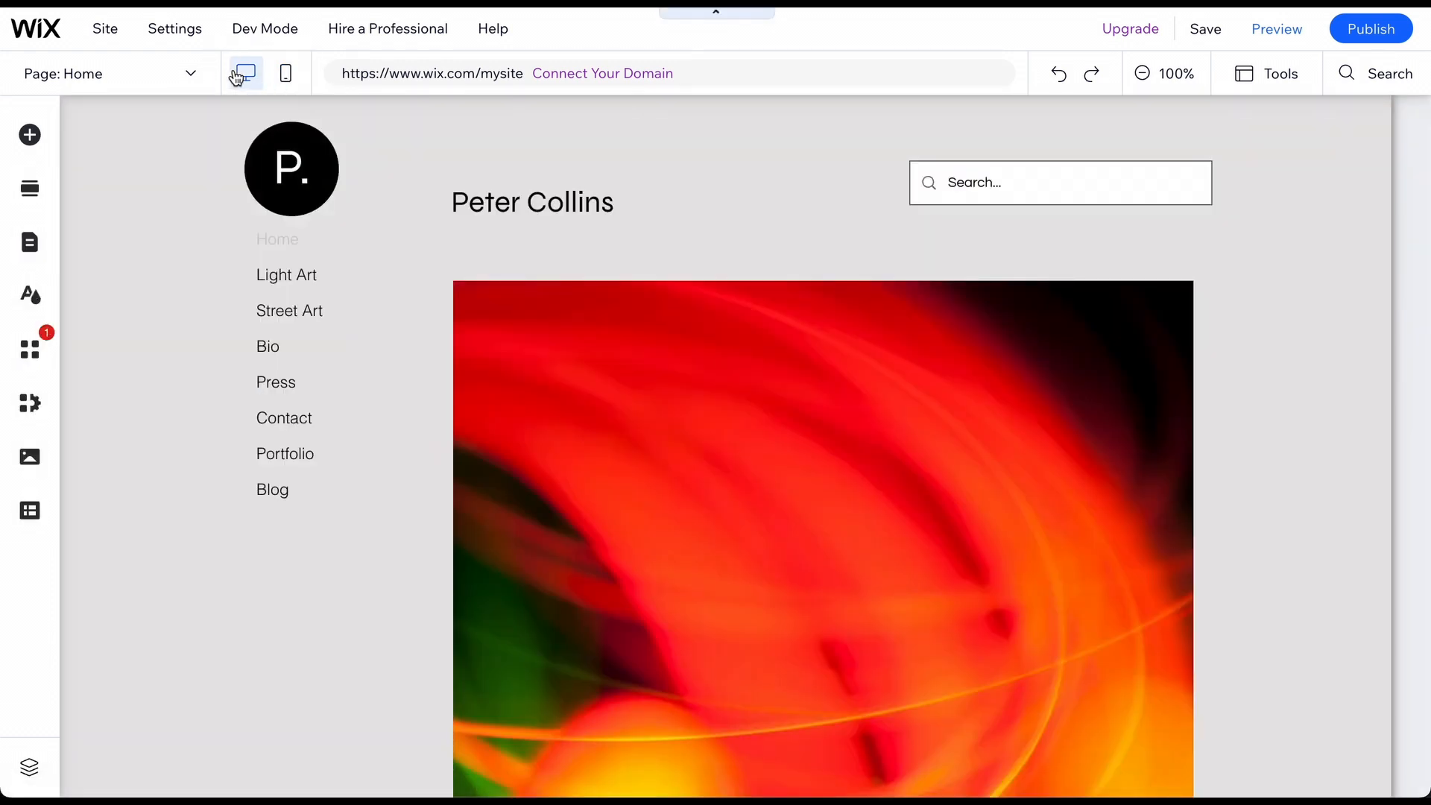
{"action": "left_click", "coordinate": [191, 75]}
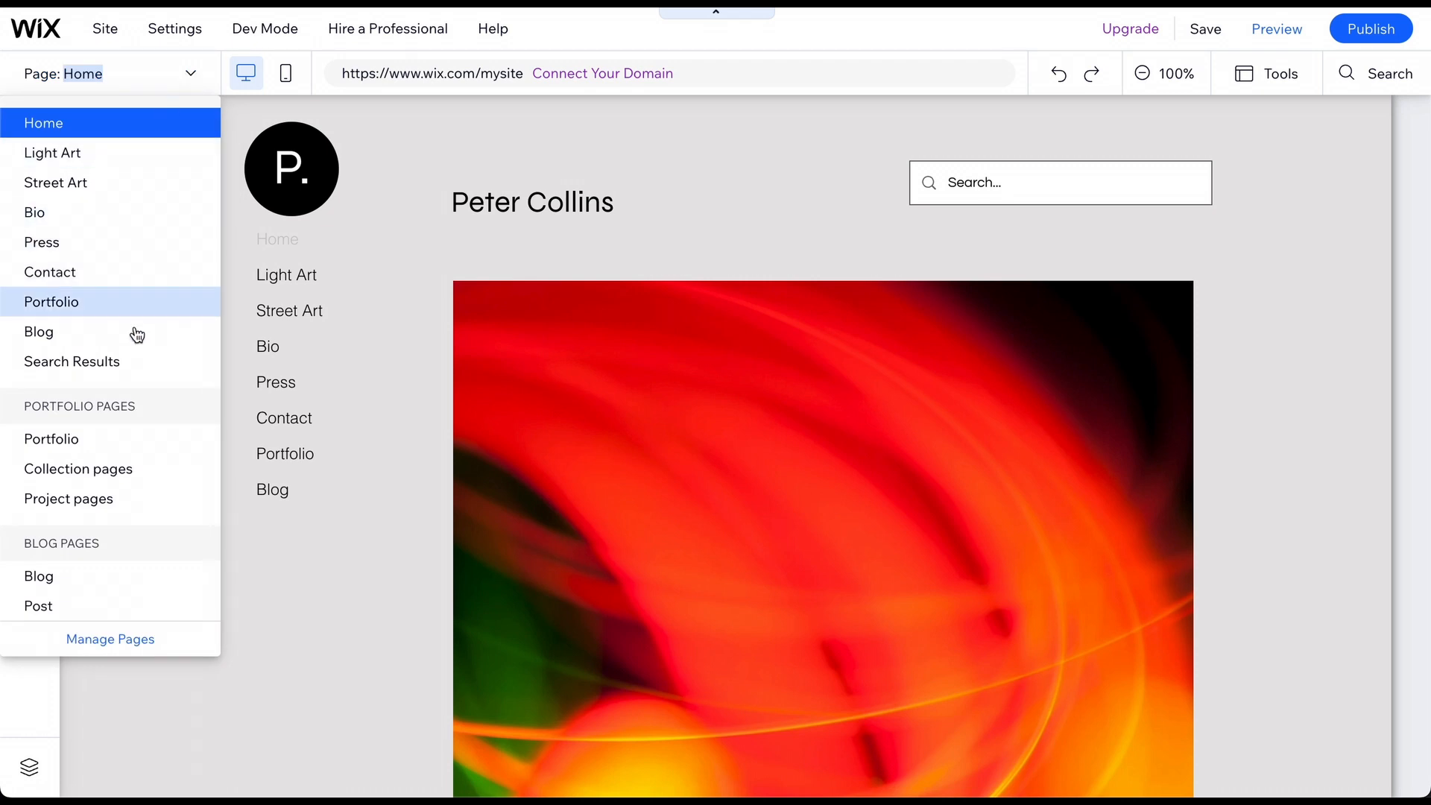
{"action": "left_click", "coordinate": [190, 75]}
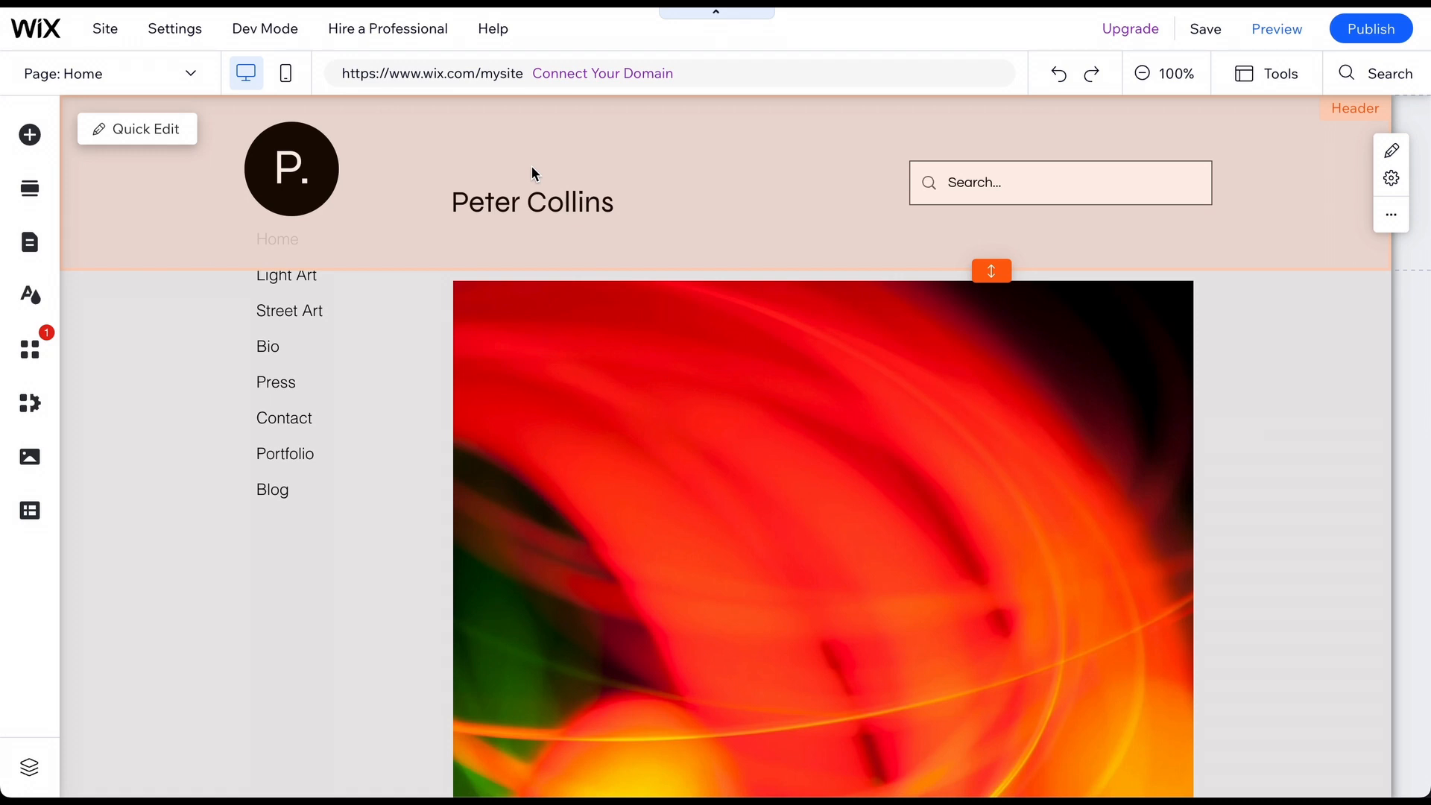
Replace the header title text with the artist's own name by pasting it in.
{"action": "left_click", "coordinate": [515, 194]}
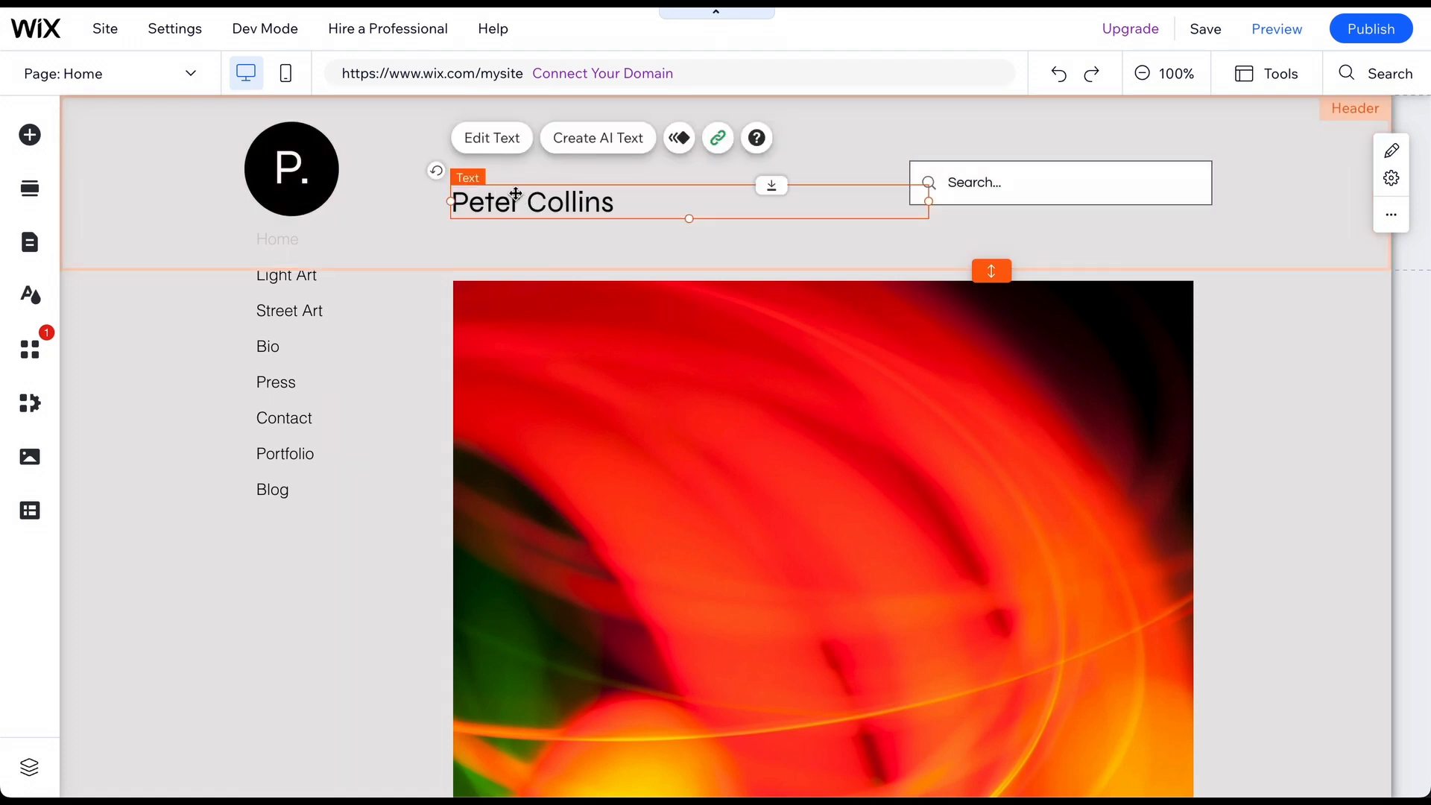
{"action": "left_click", "coordinate": [494, 138]}
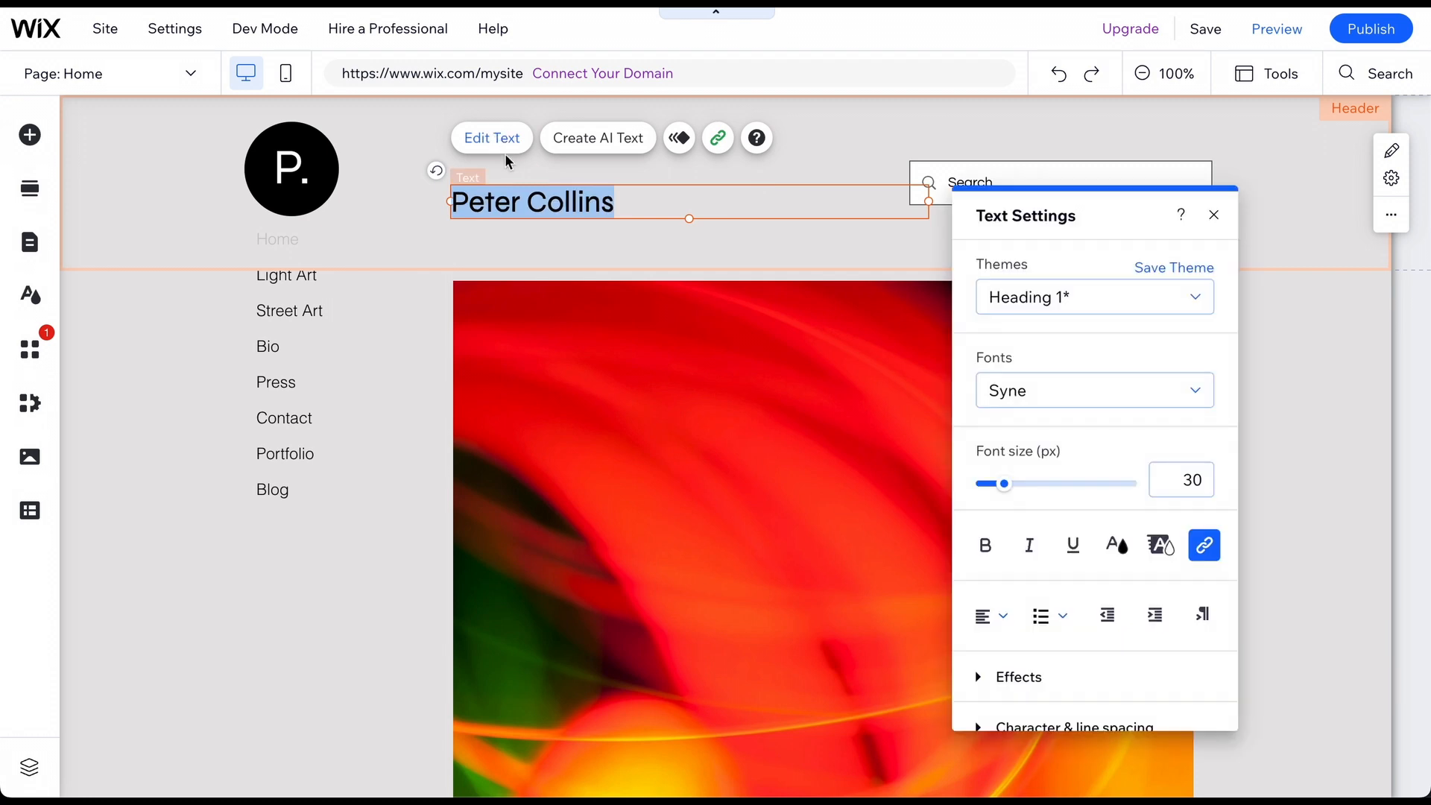
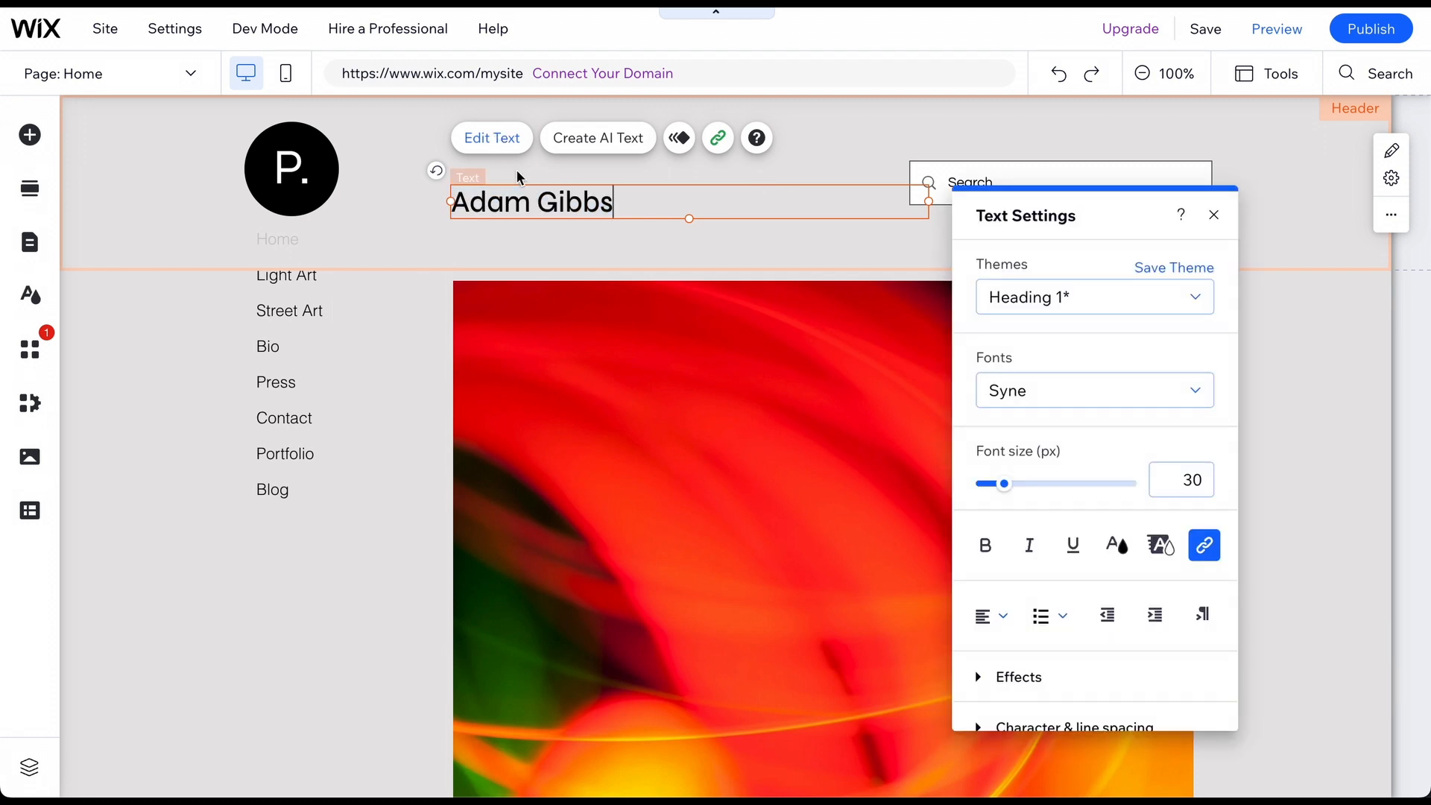
{"action": "left_click", "coordinate": [1043, 295]}
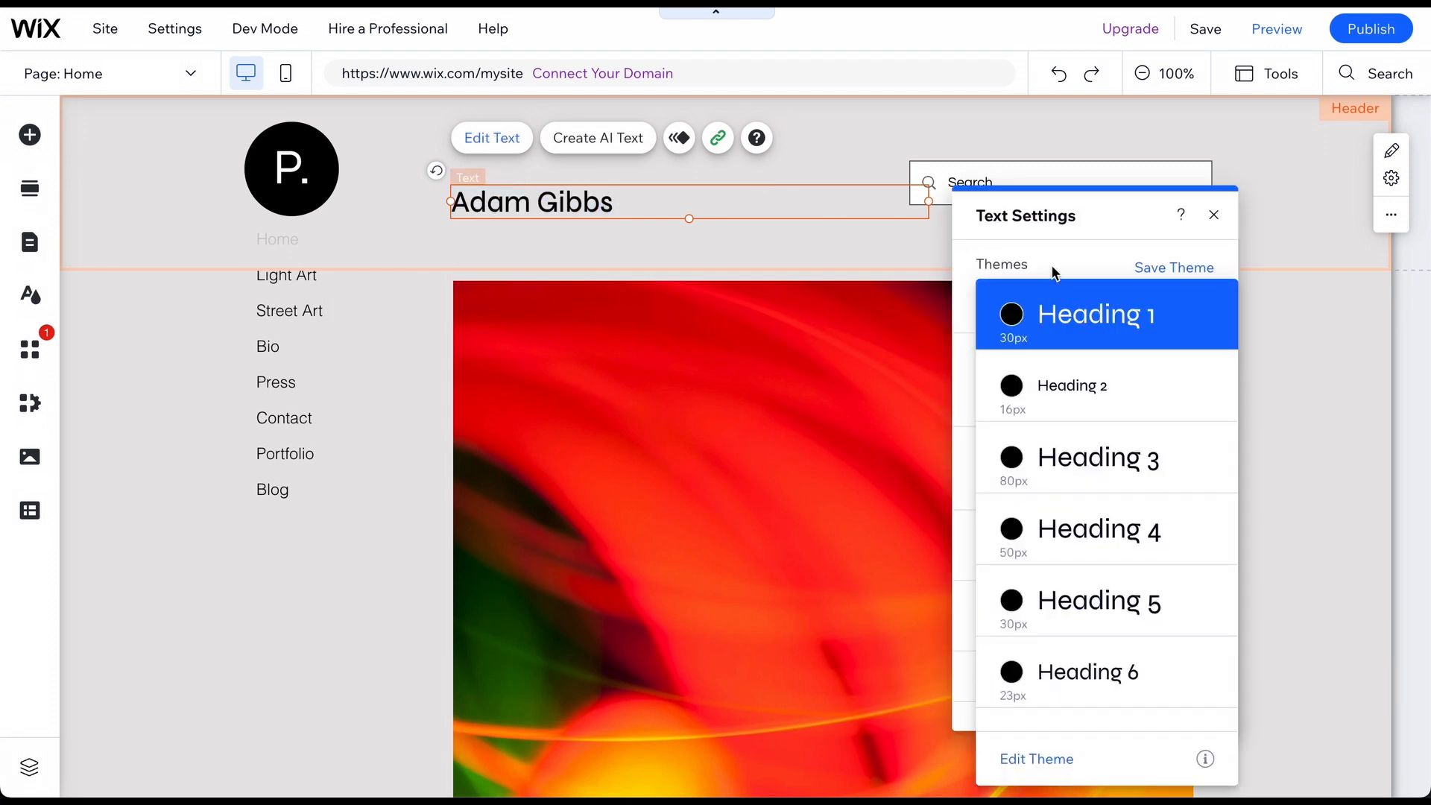
{"action": "left_click", "coordinate": [1055, 273]}
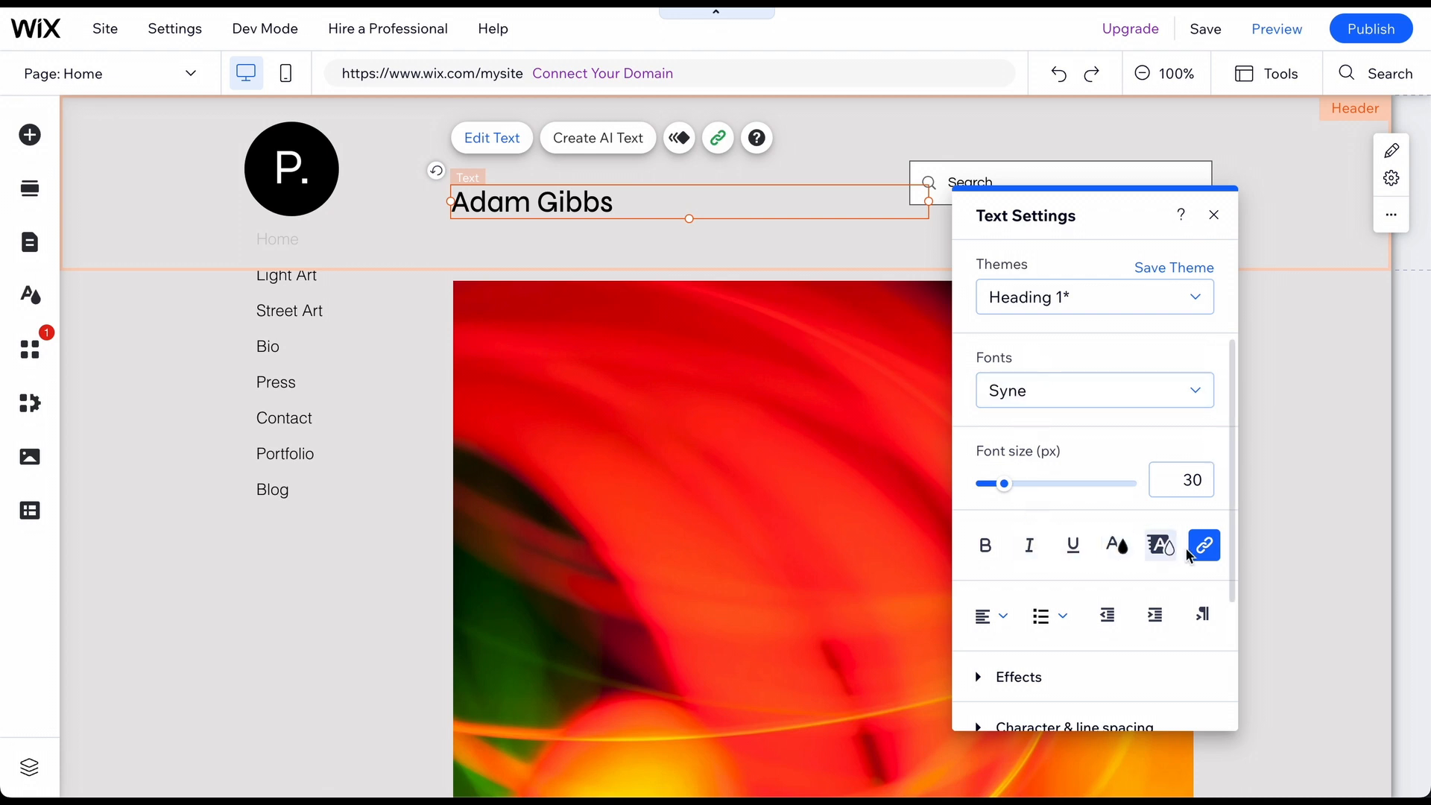
Change the round logo's letter from 'P.' to 'A'.
{"action": "left_click", "coordinate": [292, 162]}
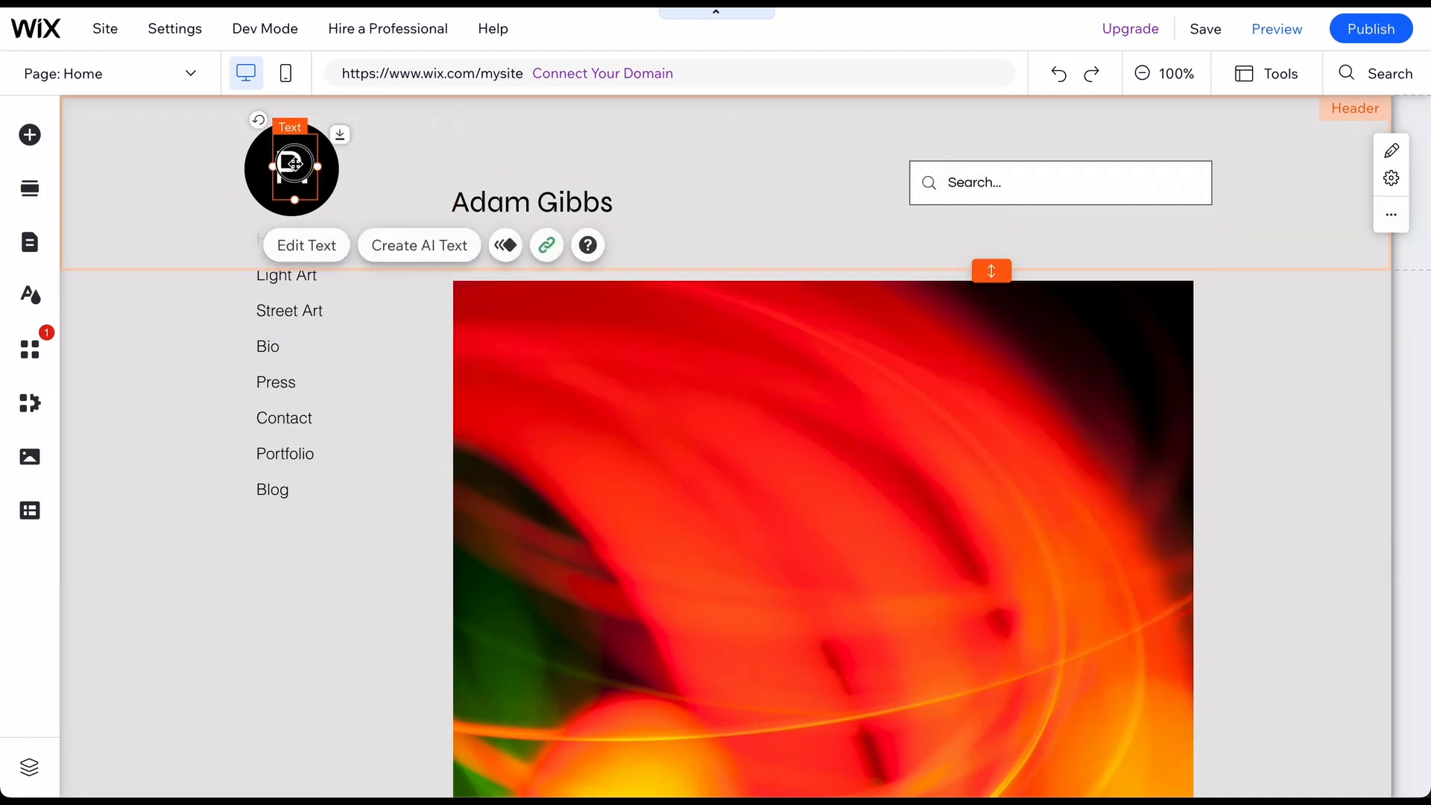
{"action": "double_click", "coordinate": [295, 164]}
{"action": "type", "text": "A"}
{"action": "left_click", "coordinate": [413, 147]}
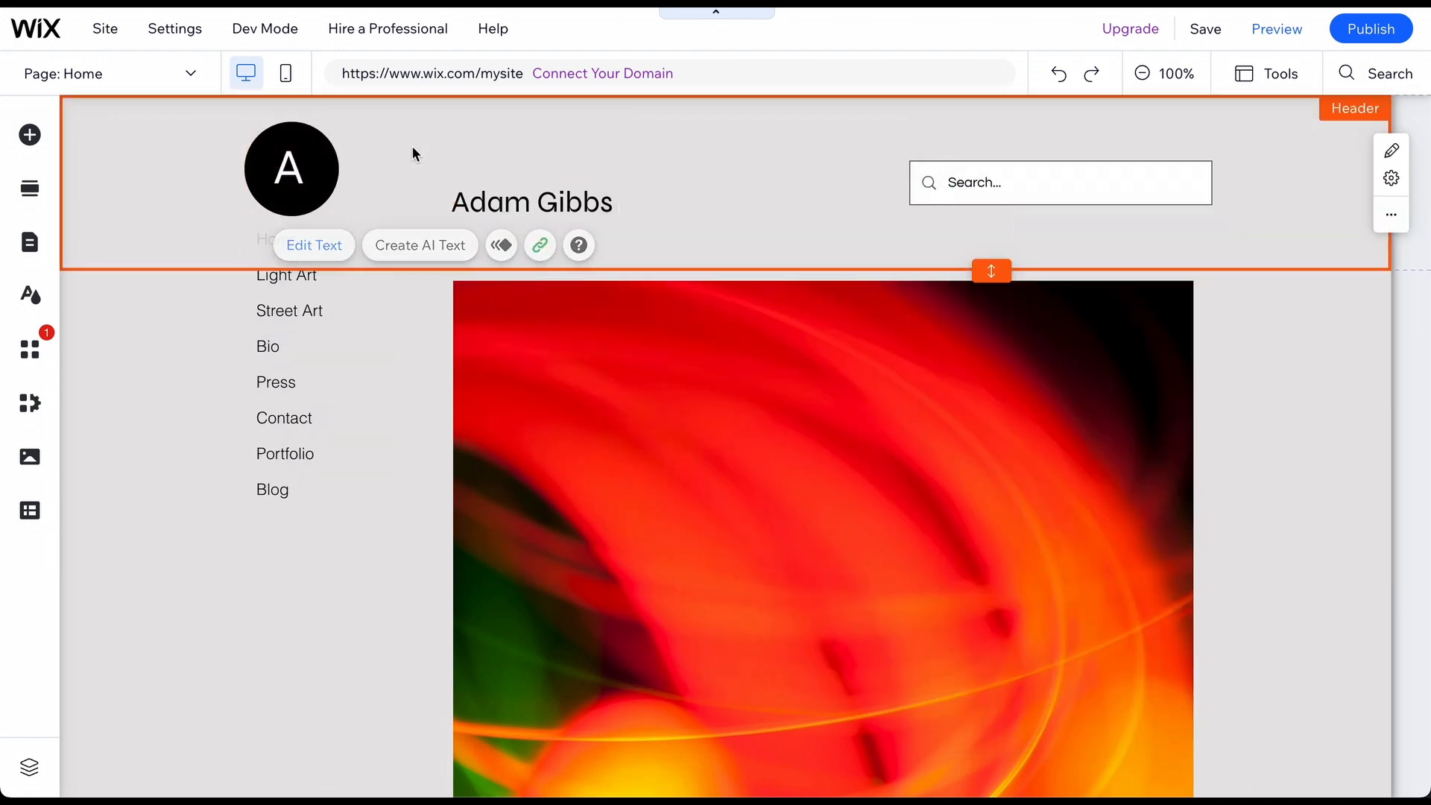
{"action": "scroll", "coordinate": [412, 146], "scroll_direction": "down", "scroll_amount": 5}
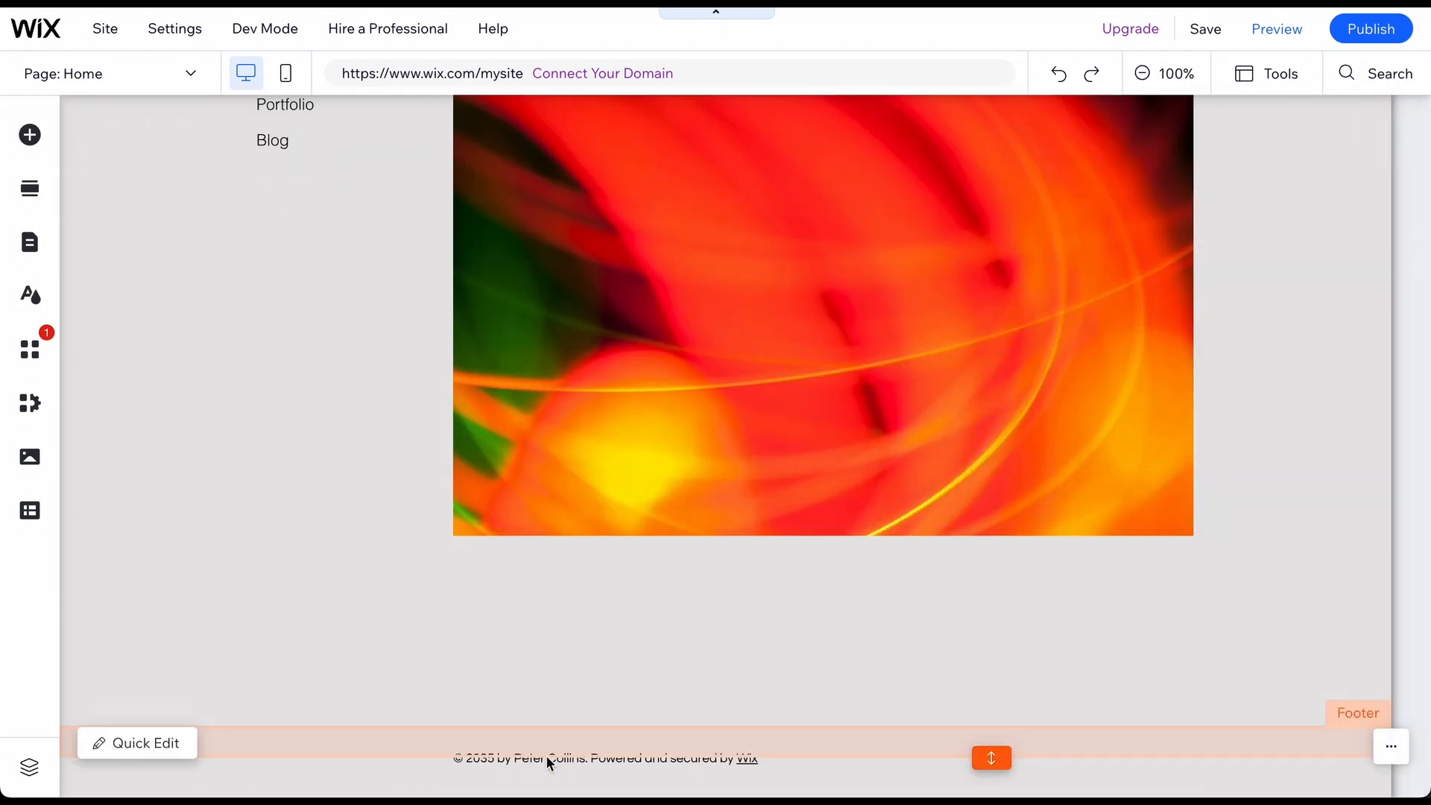
Make the footer read '© 2035 by' plus the artist's name, dropping the Wix credit.
{"action": "left_click", "coordinate": [567, 757]}
{"action": "left_click", "coordinate": [485, 700]}
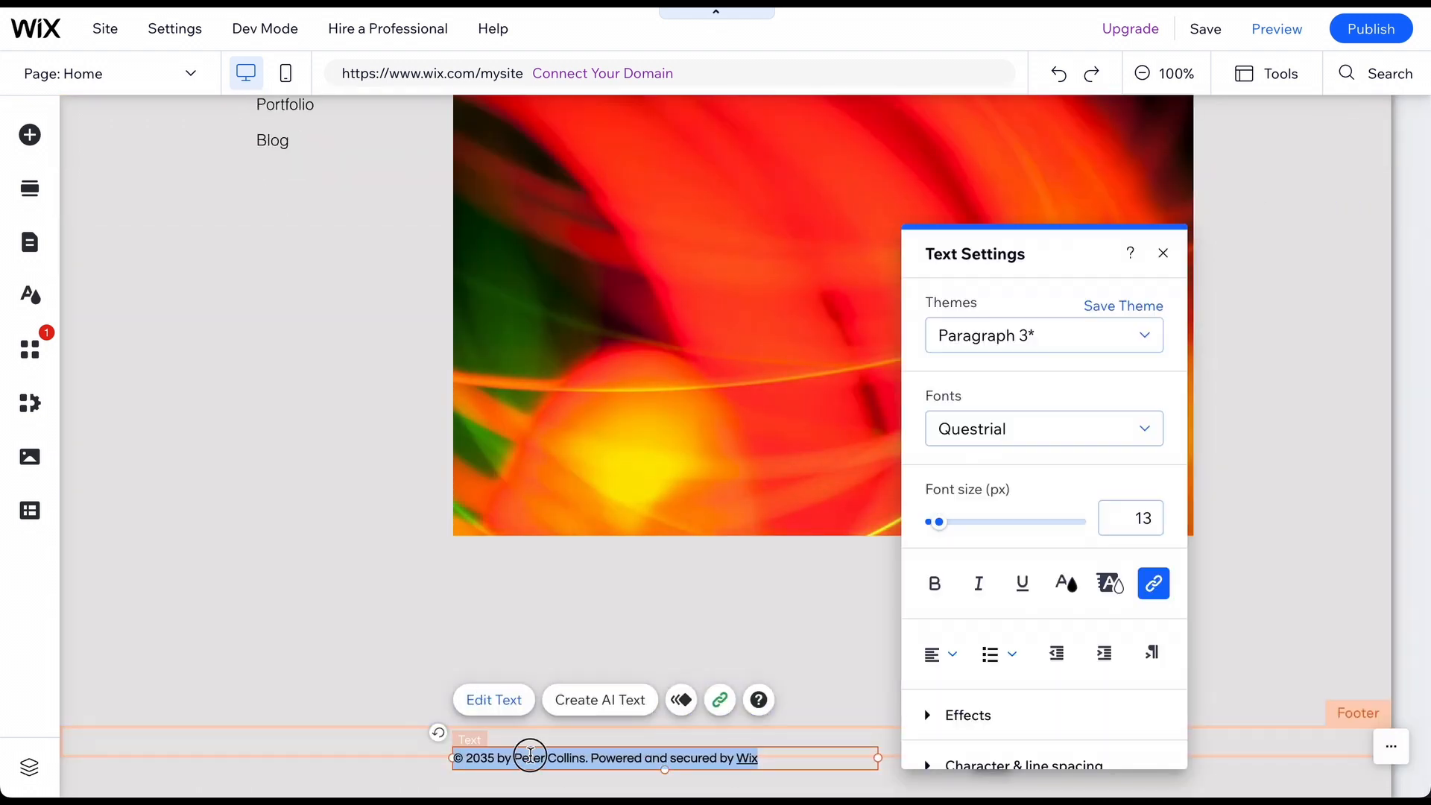
{"action": "left_click_drag", "start_coordinate": [515, 758], "coordinate": [746, 764]}
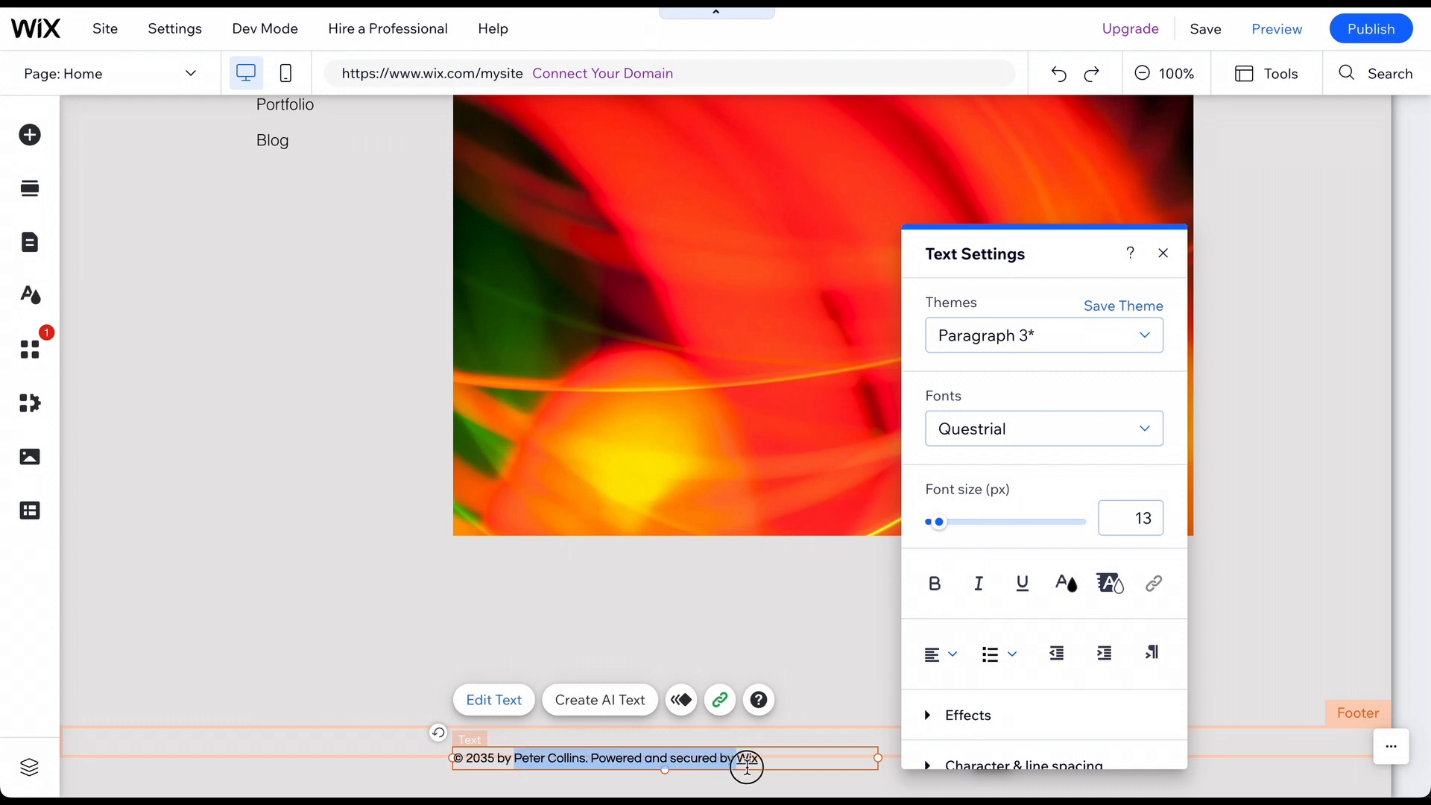
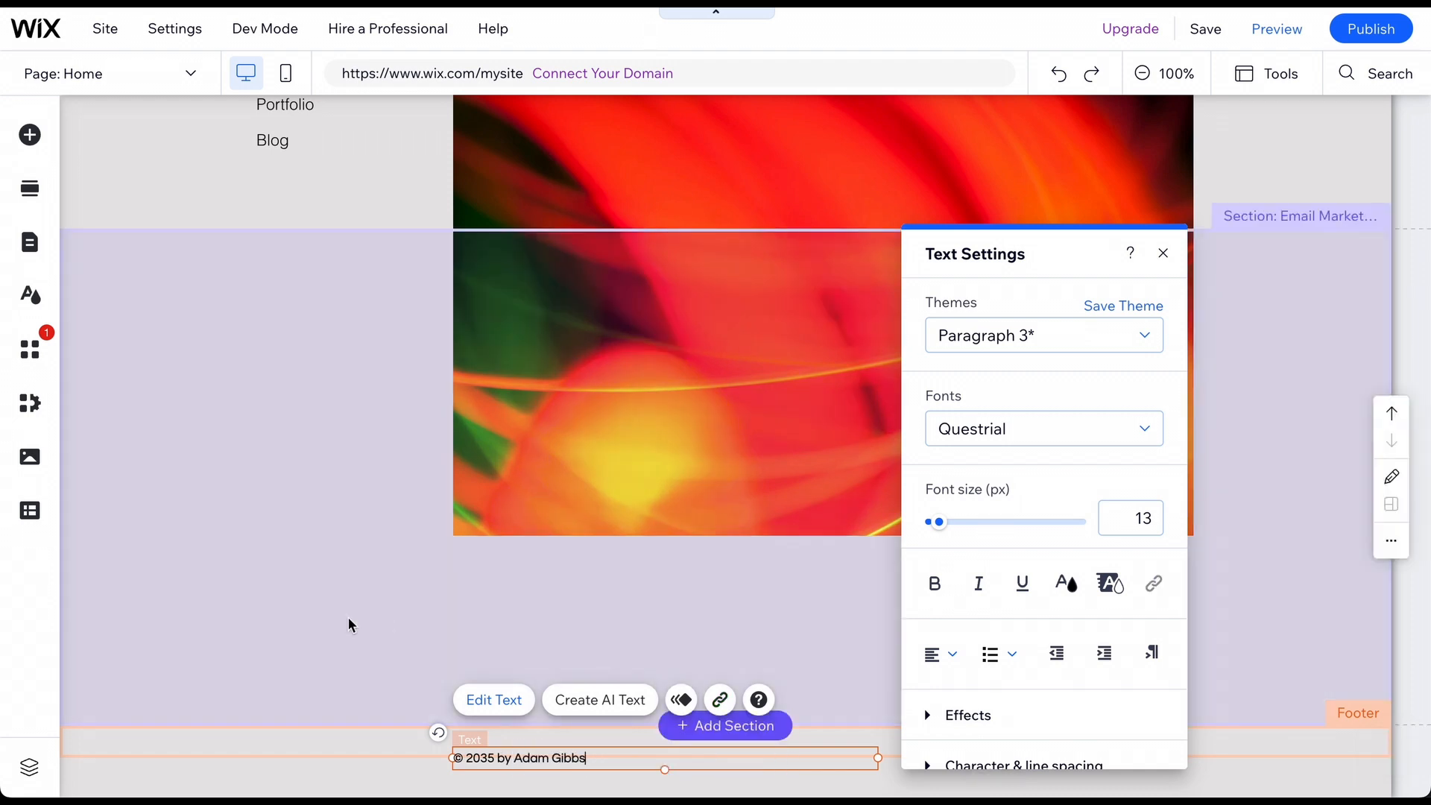
{"action": "left_click", "coordinate": [350, 624]}
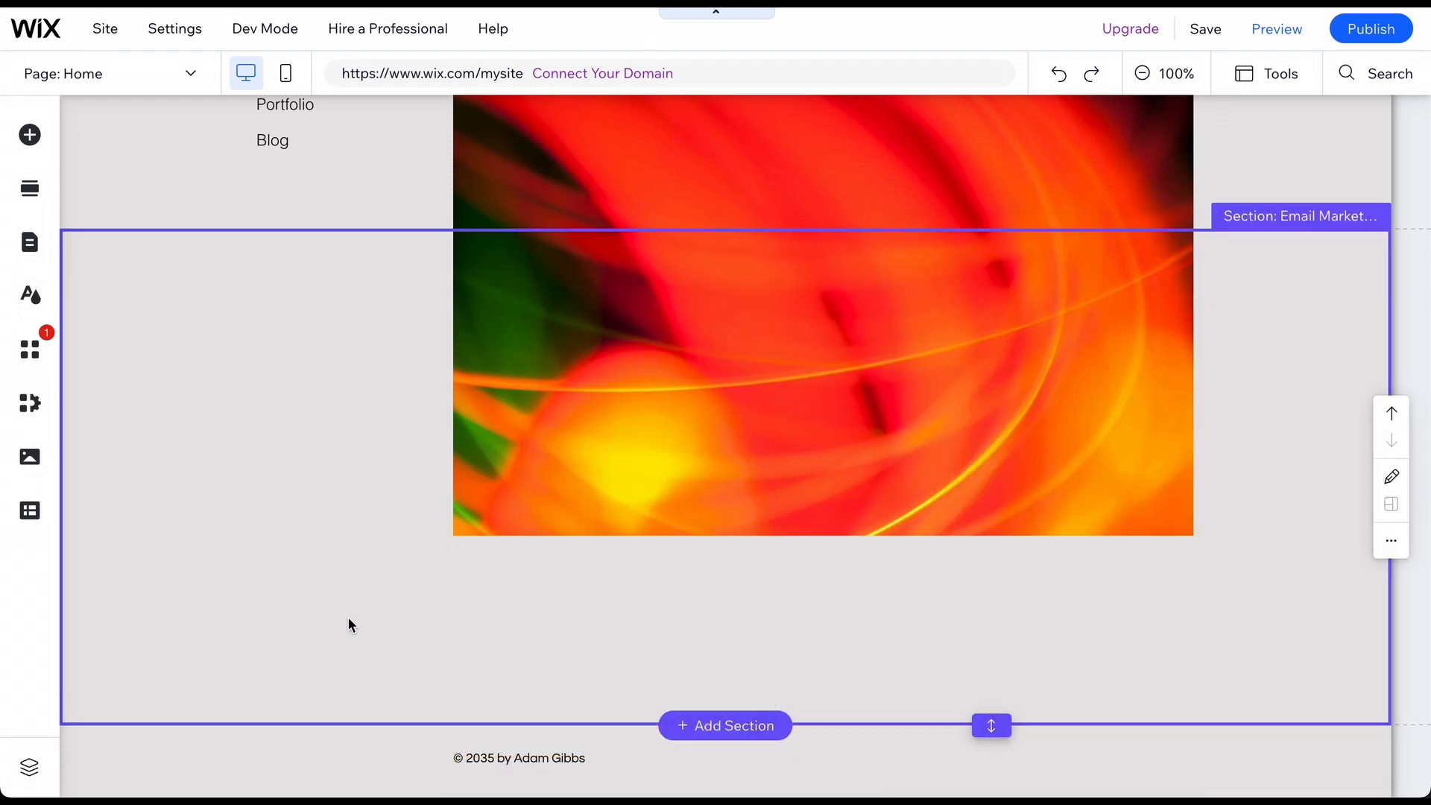
{"action": "scroll", "coordinate": [347, 617], "scroll_direction": "up", "scroll_amount": 5}
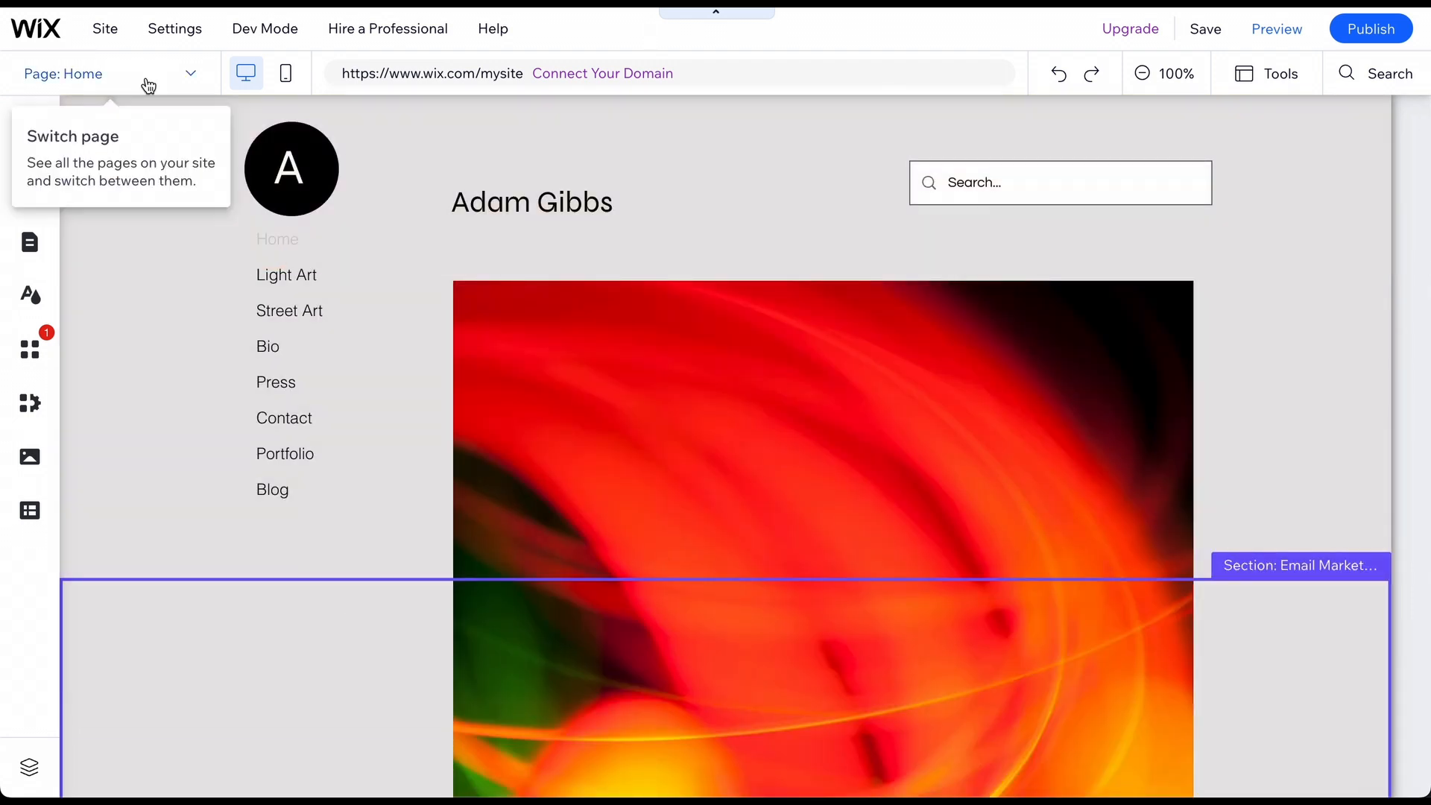
{"action": "left_click", "coordinate": [148, 84]}
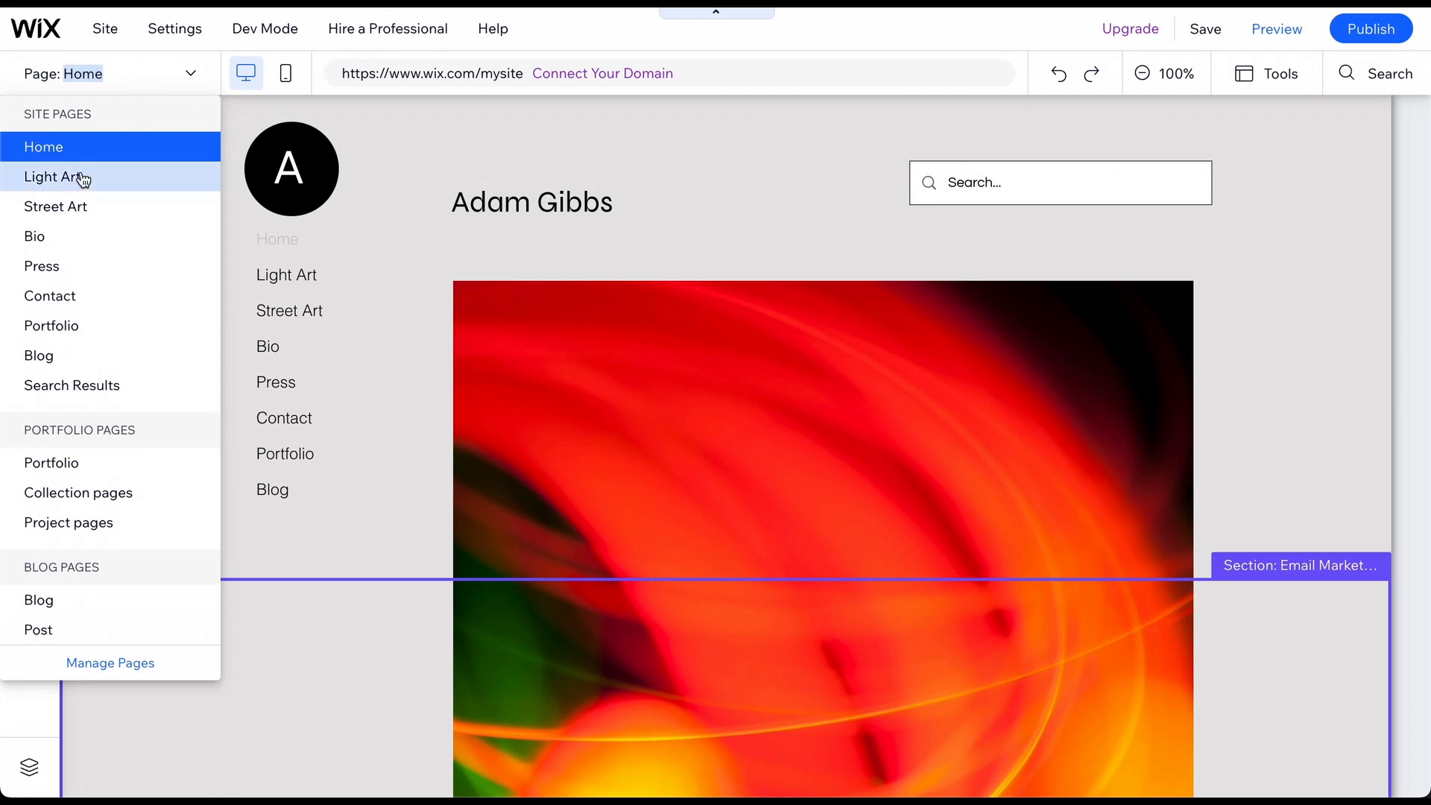
On the Bio page, search the media library for 'photographer' to replace the portrait.
{"action": "left_click", "coordinate": [61, 238]}
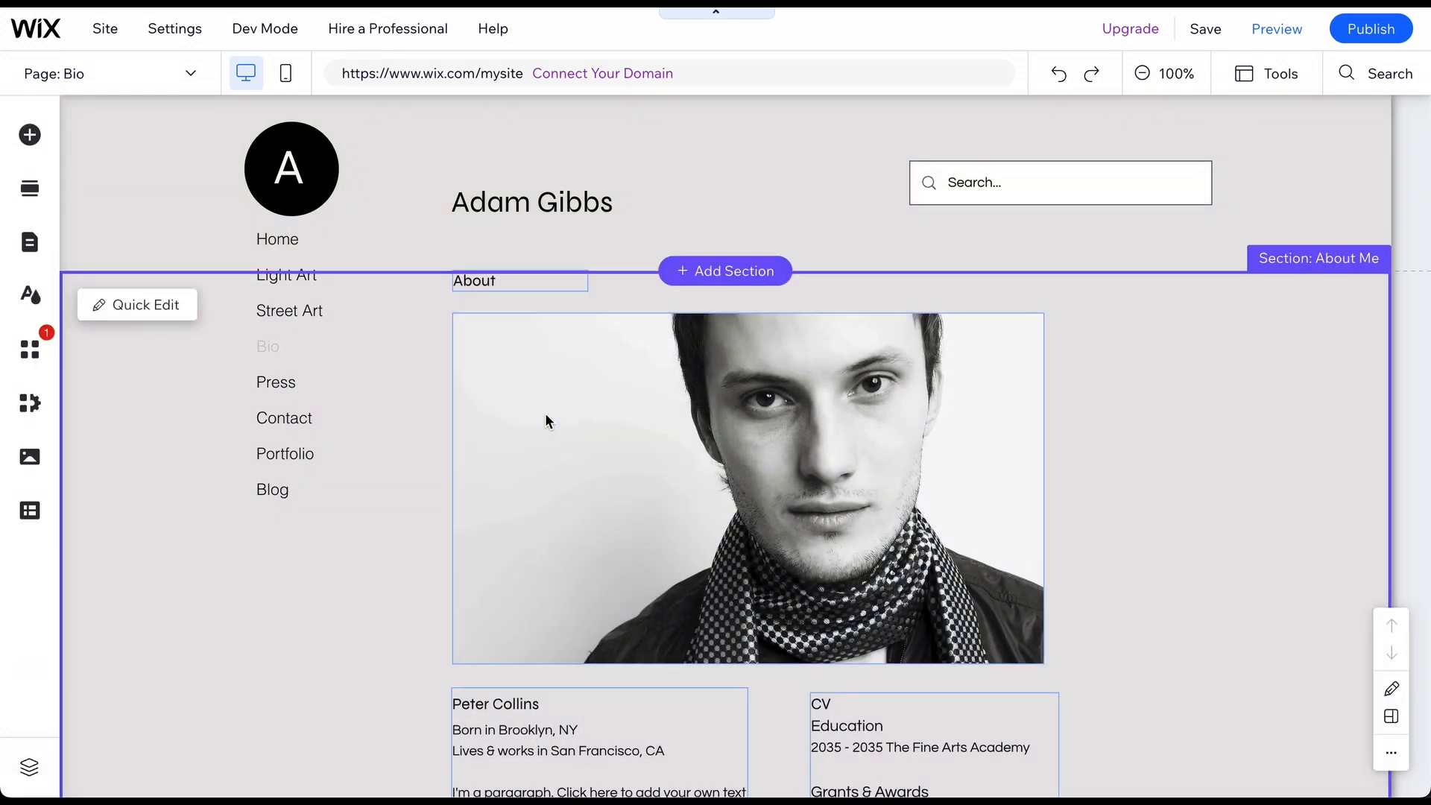
{"action": "left_click", "coordinate": [546, 422]}
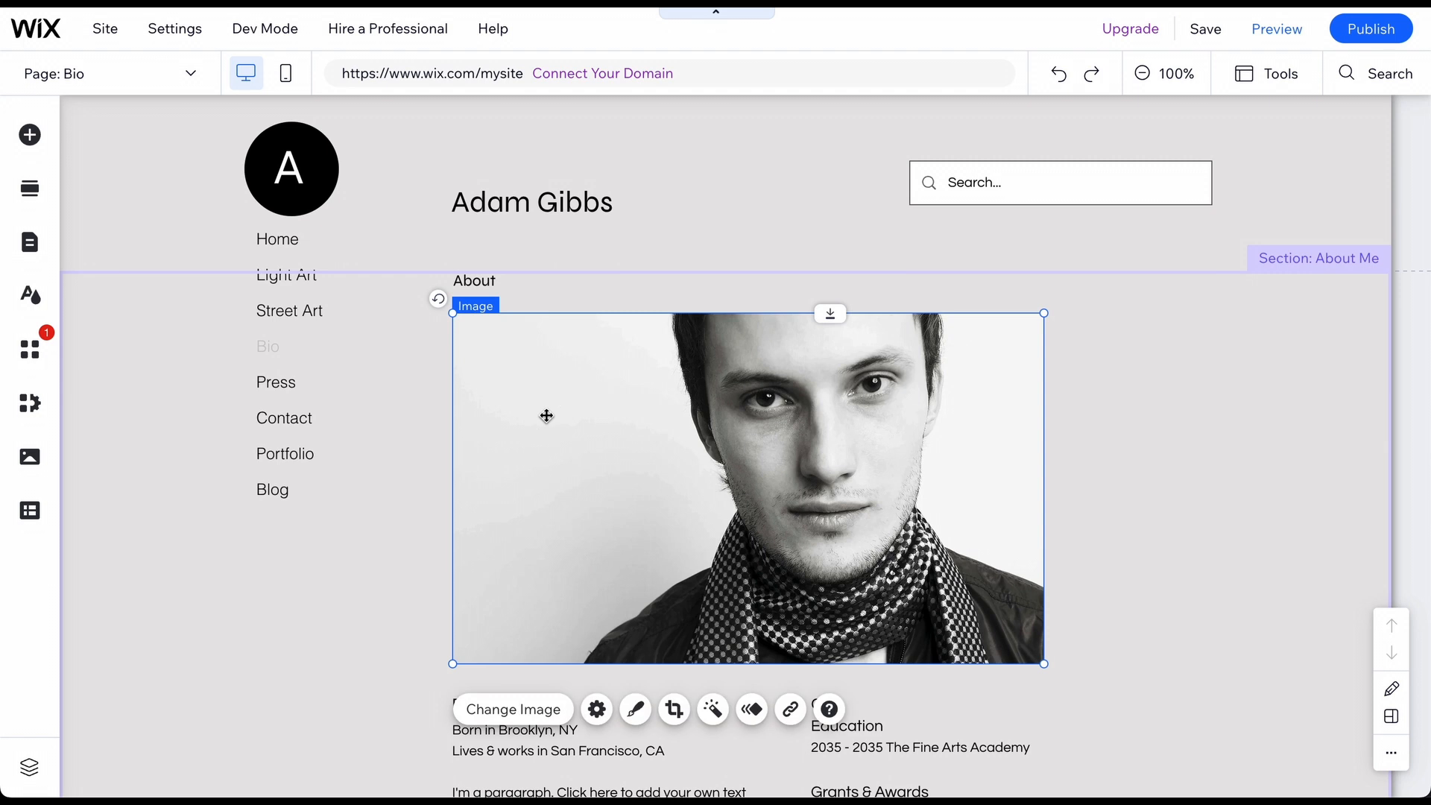
{"action": "left_click", "coordinate": [508, 717]}
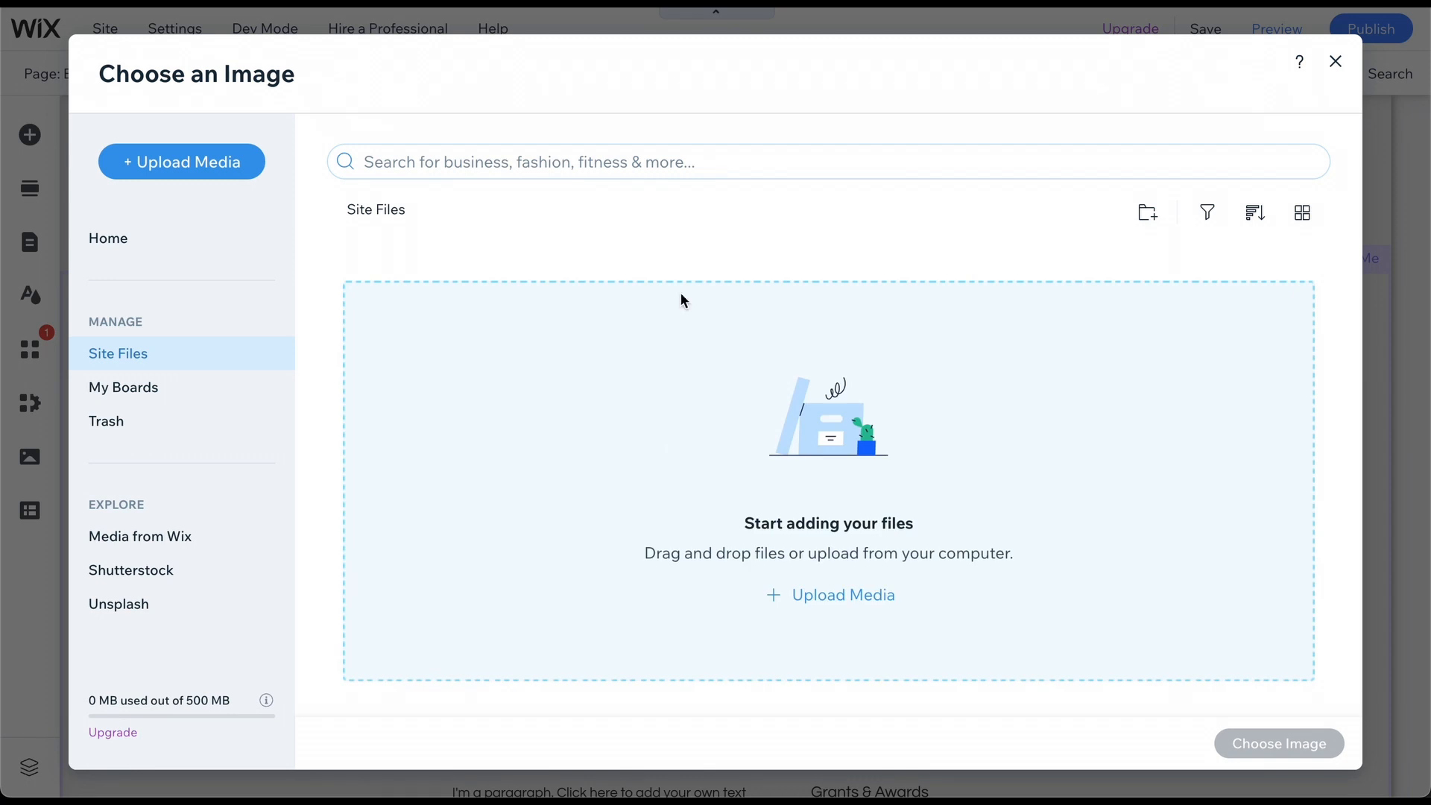
{"action": "left_click", "coordinate": [530, 152]}
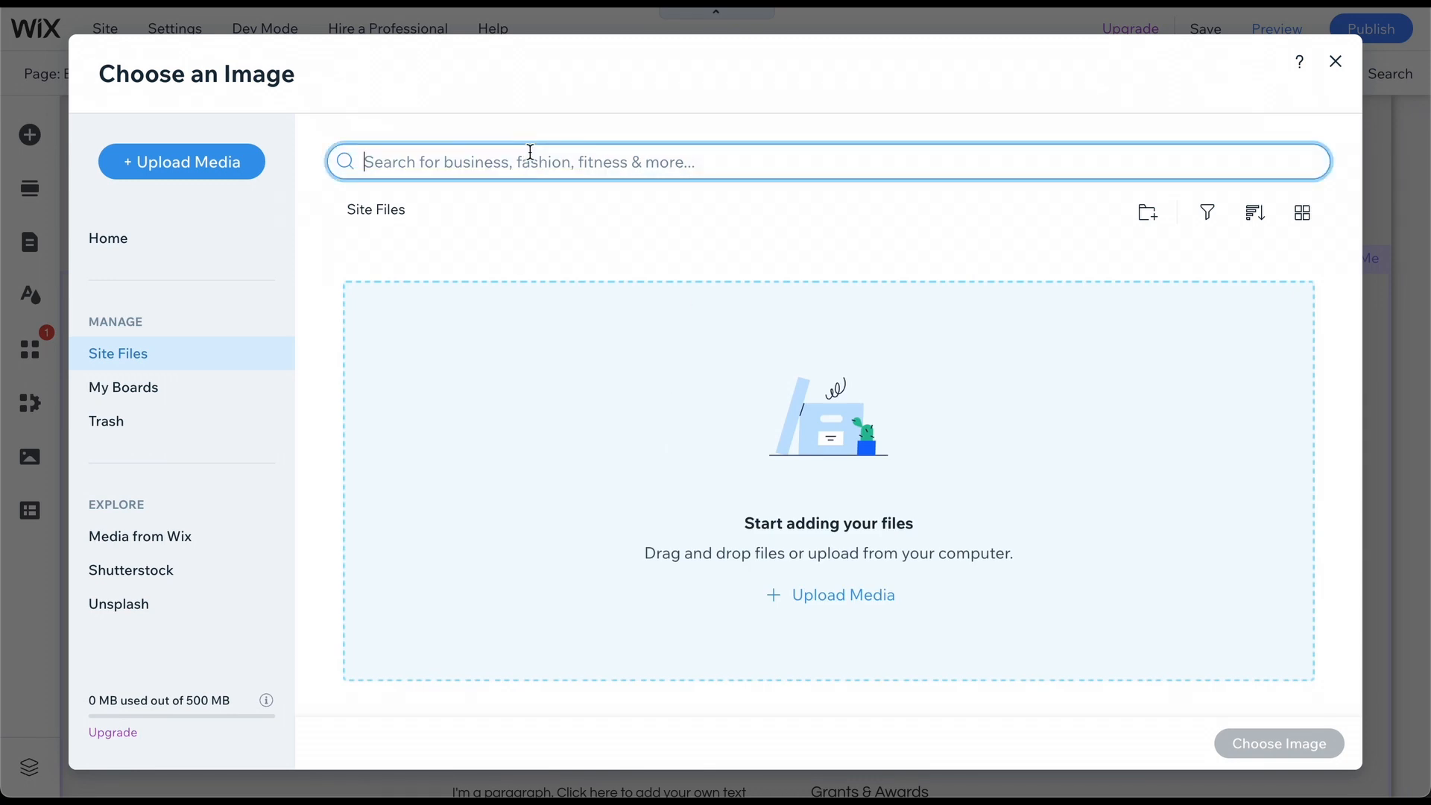
{"action": "type", "text": "photographer"}
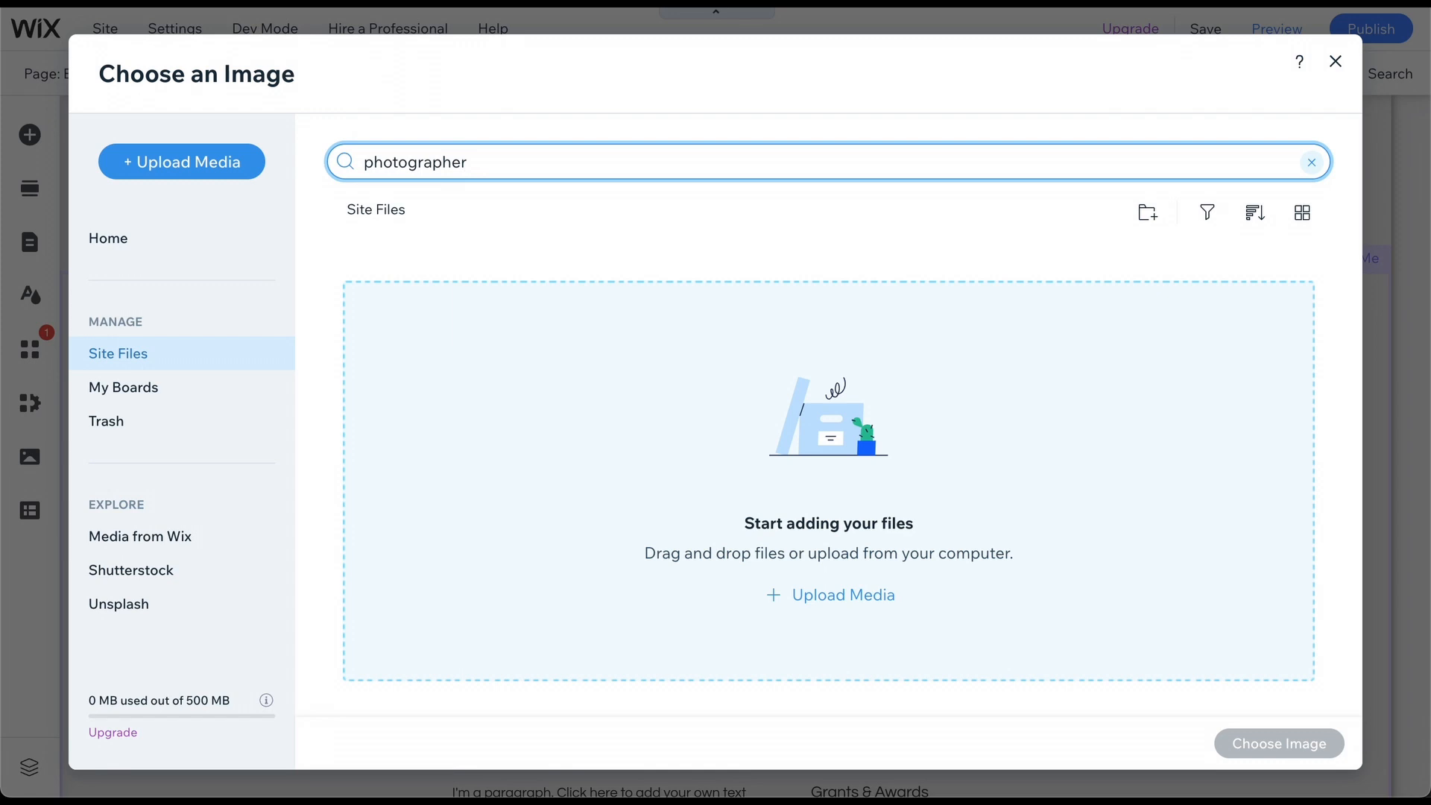
{"action": "key", "text": "Return"}
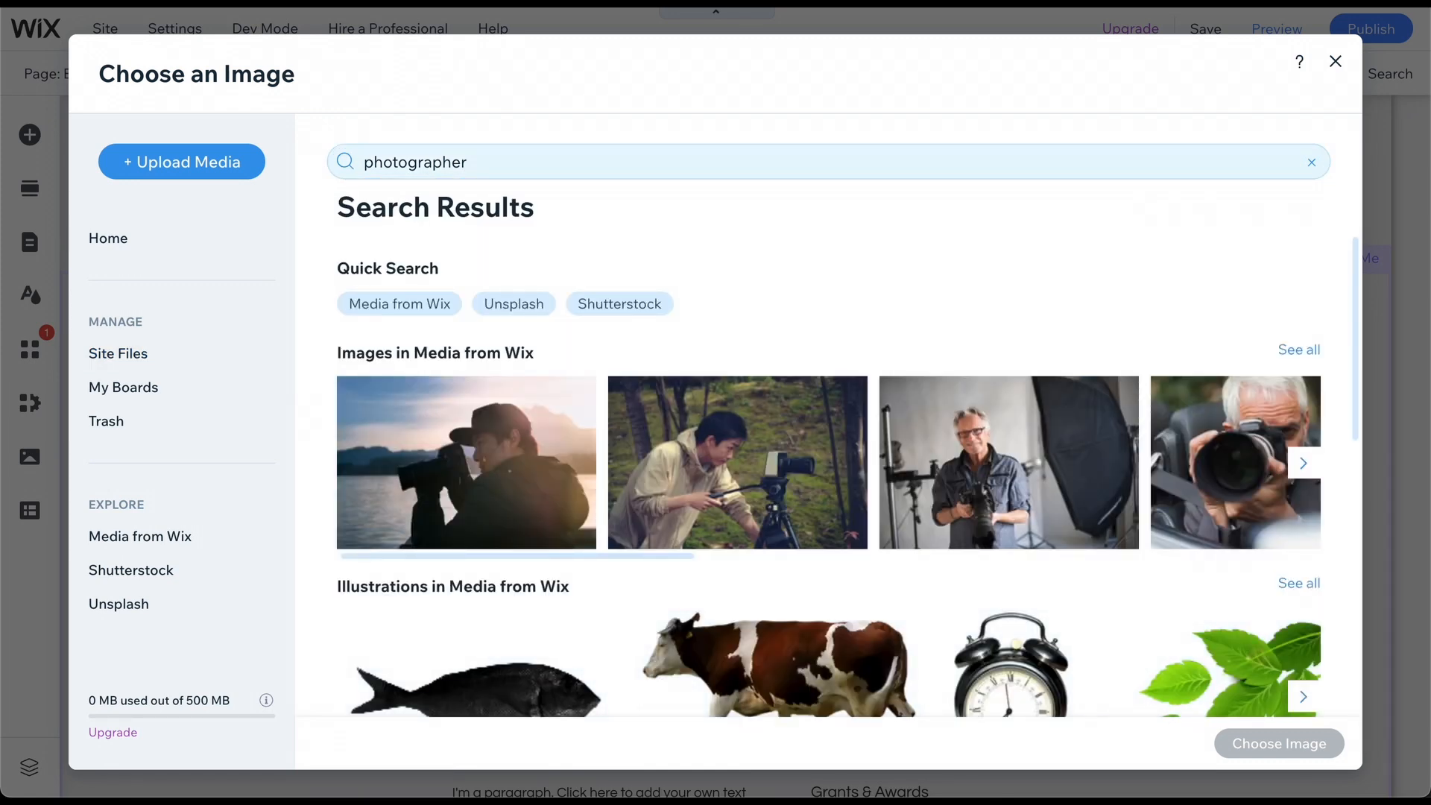
Swap in the Nature Photographer stock image and apply an adjusted crop.
{"action": "left_click", "coordinate": [805, 432]}
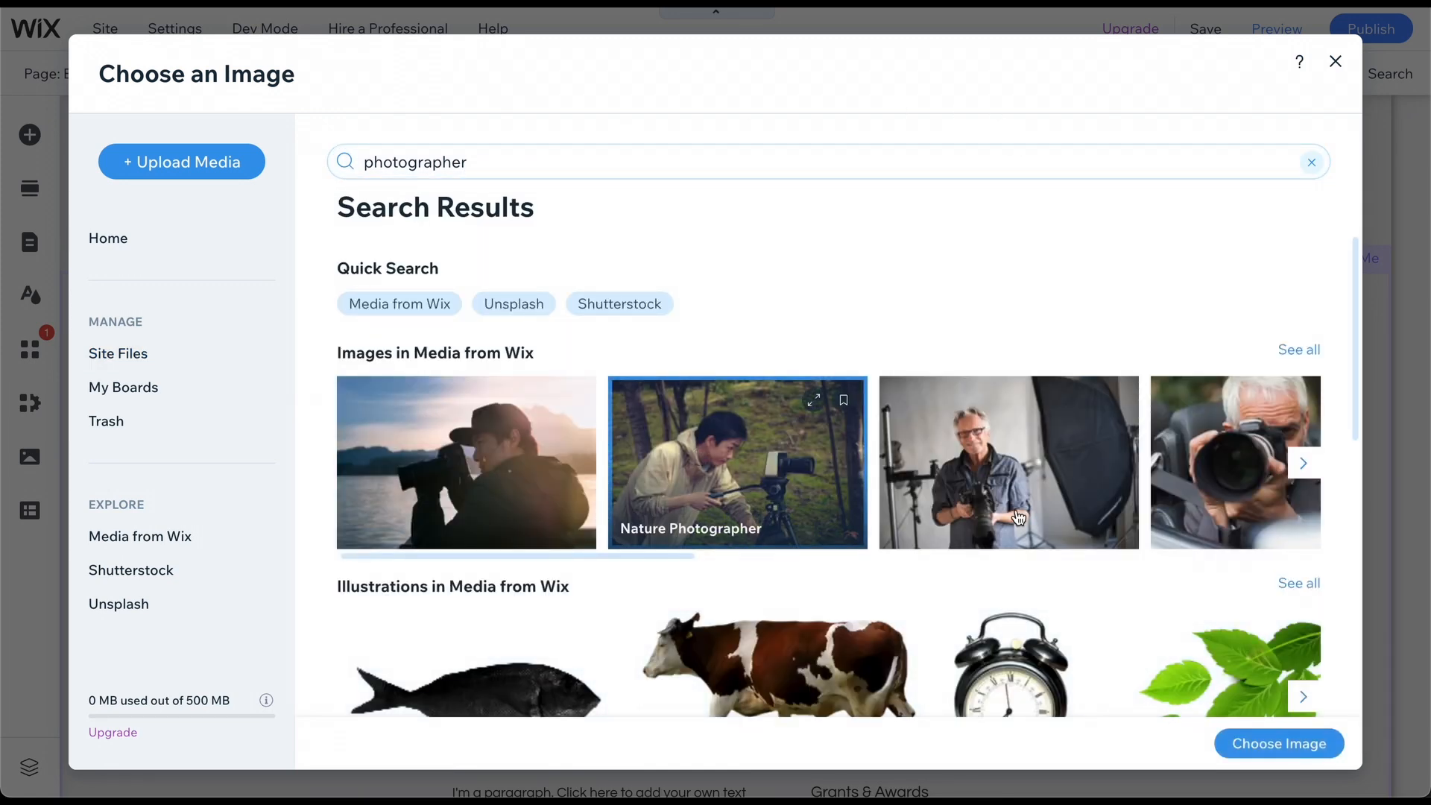
{"action": "left_click", "coordinate": [1253, 744]}
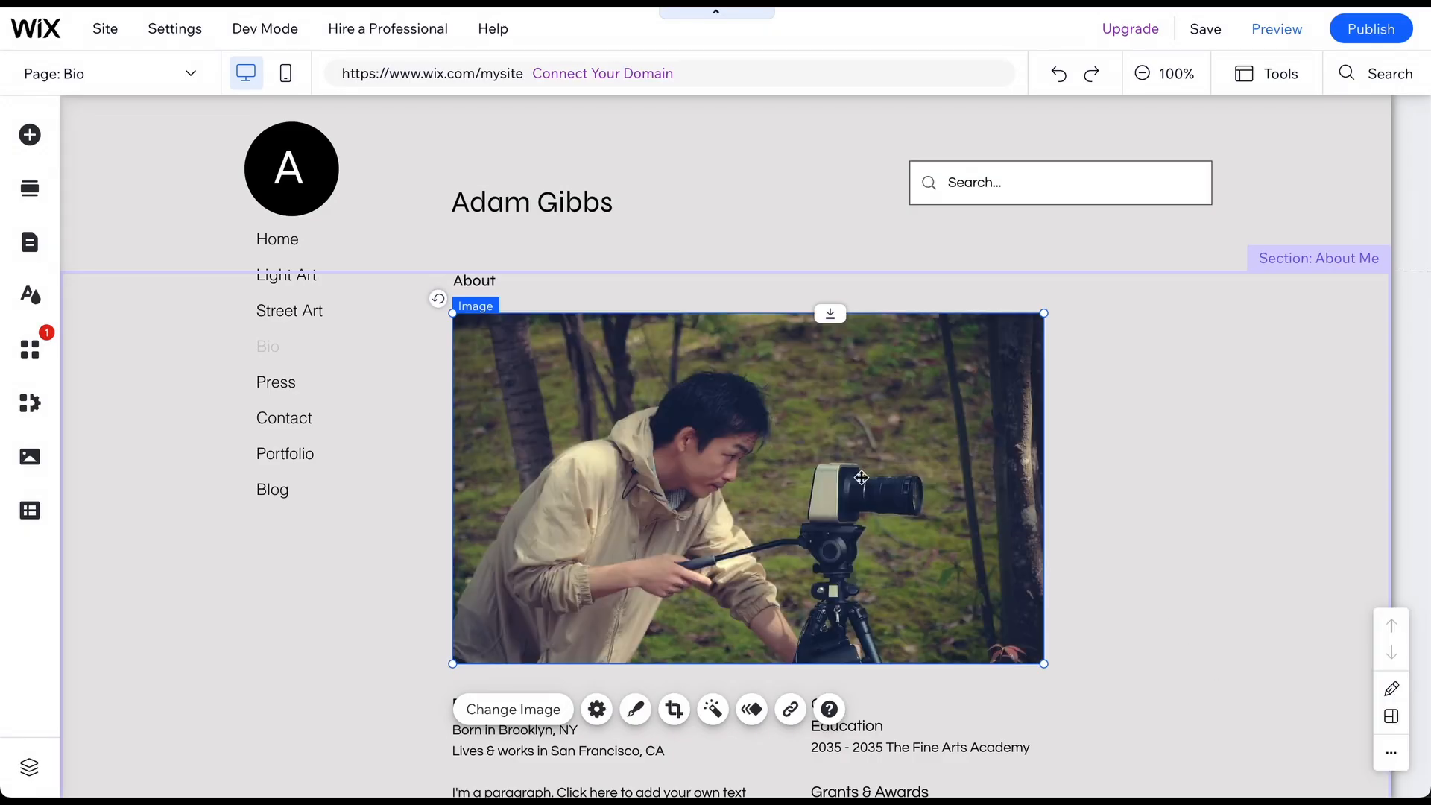
{"action": "double_click", "coordinate": [824, 450]}
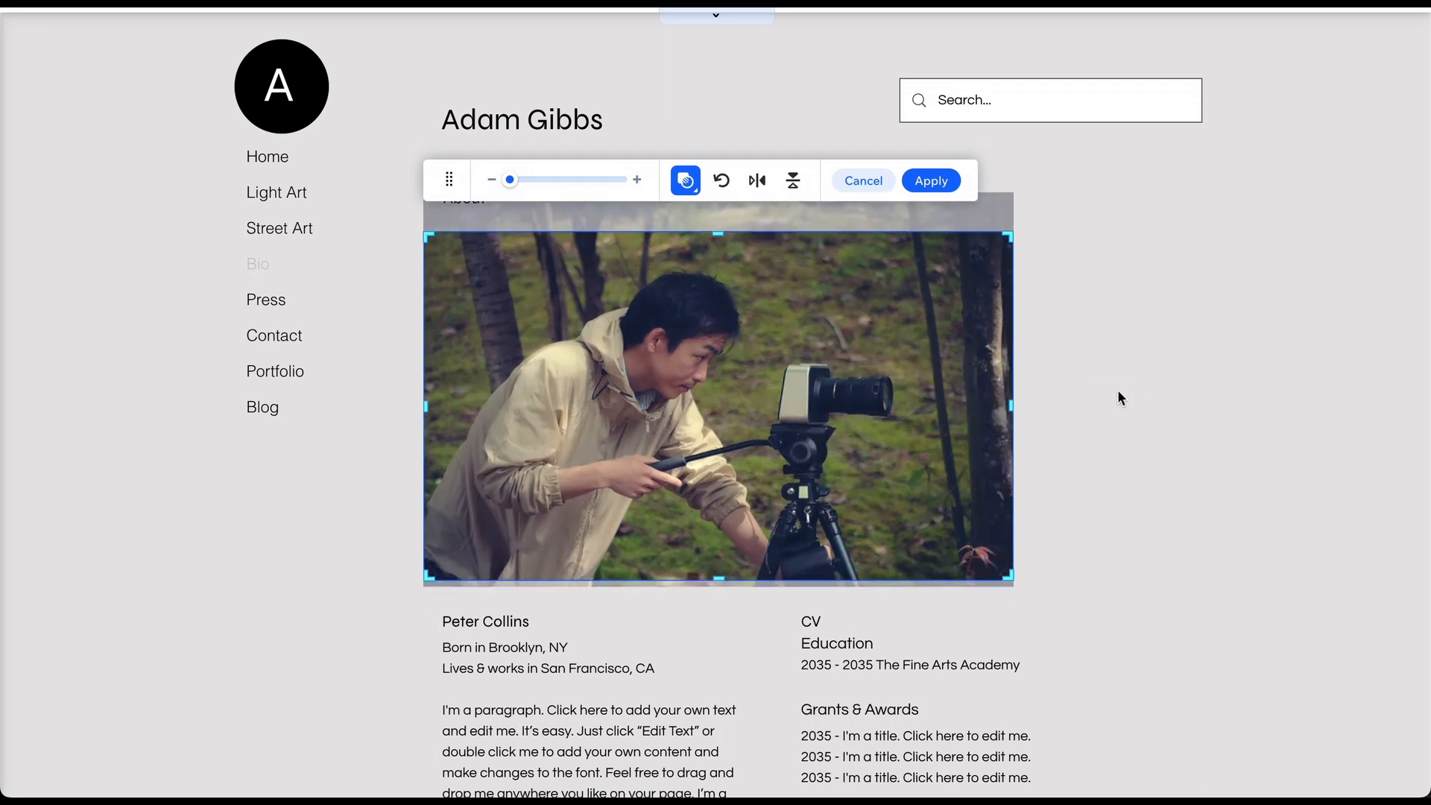
{"action": "left_click", "coordinate": [1120, 392]}
{"action": "scroll", "coordinate": [1121, 399], "scroll_direction": "down", "scroll_amount": 3}
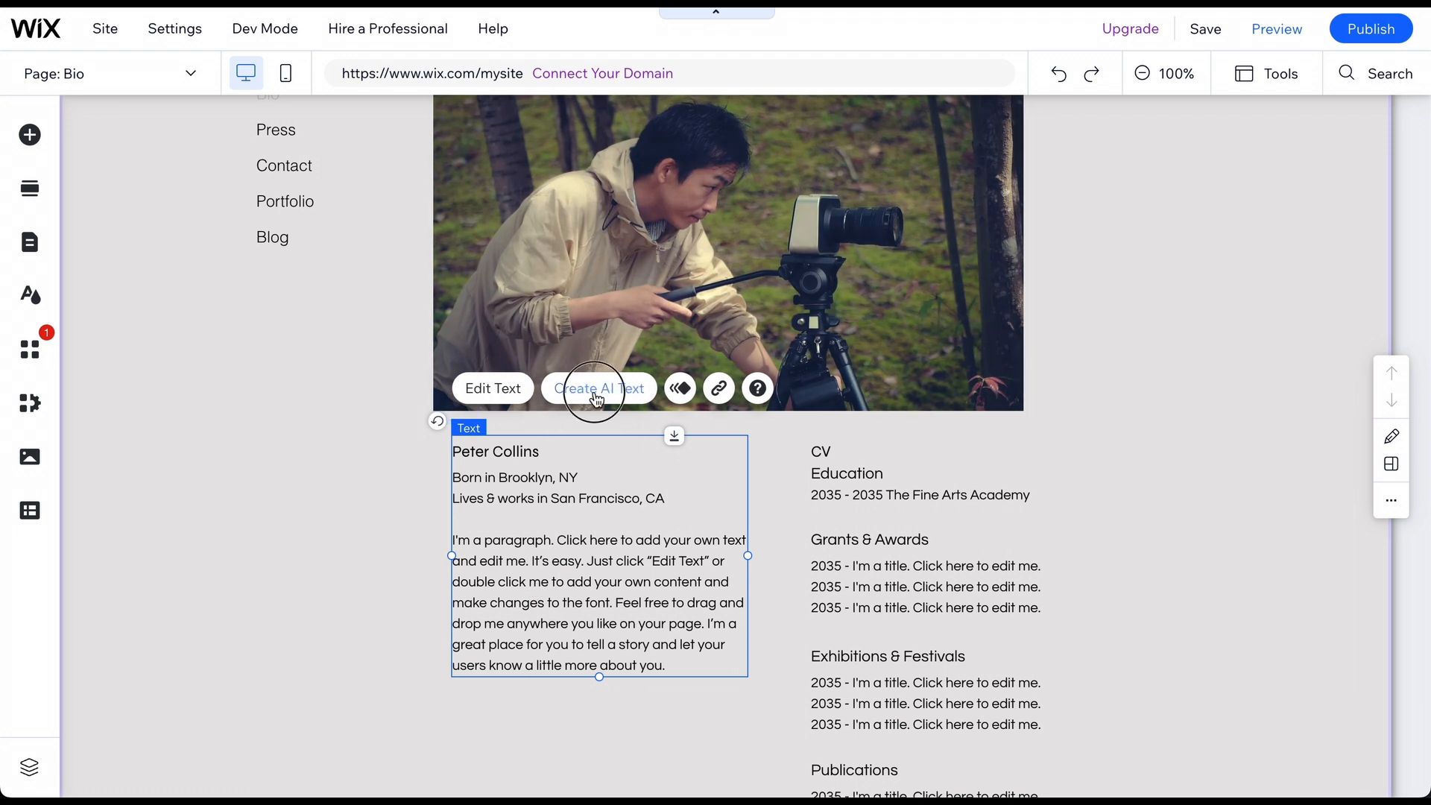
Generate AI bio text options with 'Photographer' as the business type.
{"action": "left_click", "coordinate": [596, 388]}
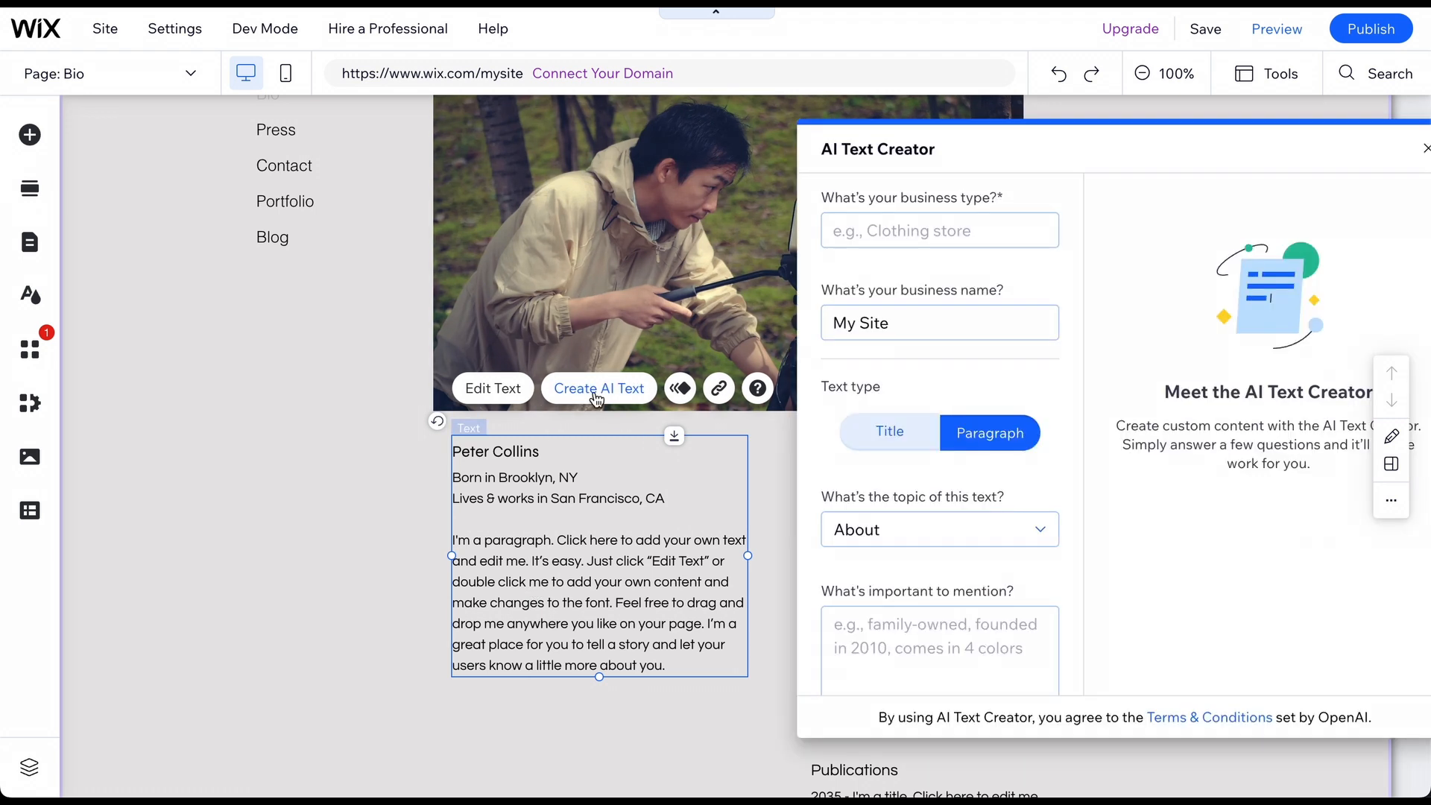
{"action": "left_click", "coordinate": [925, 233]}
{"action": "type", "text": "Photographer"}
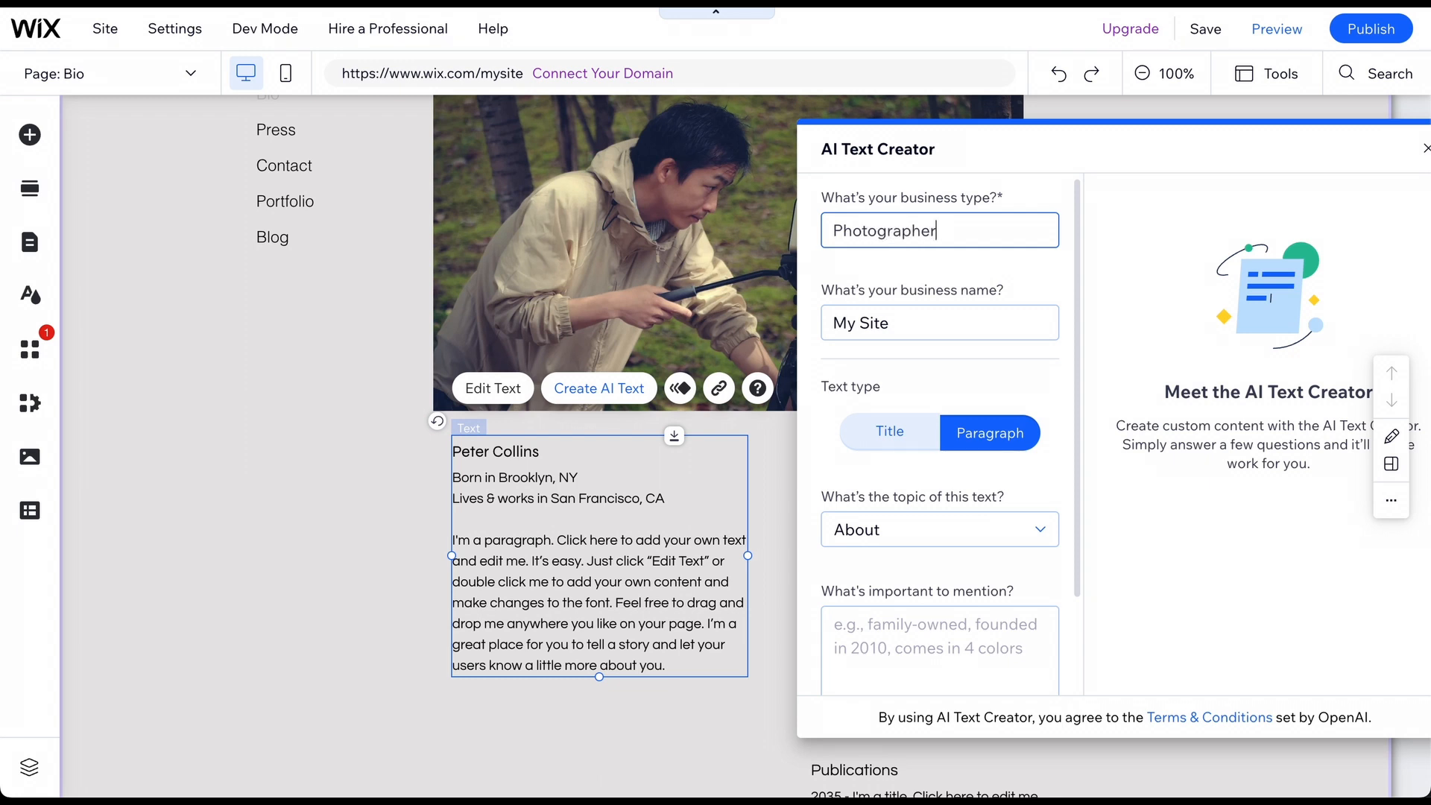
{"action": "scroll", "coordinate": [949, 431], "scroll_direction": "down", "scroll_amount": 1}
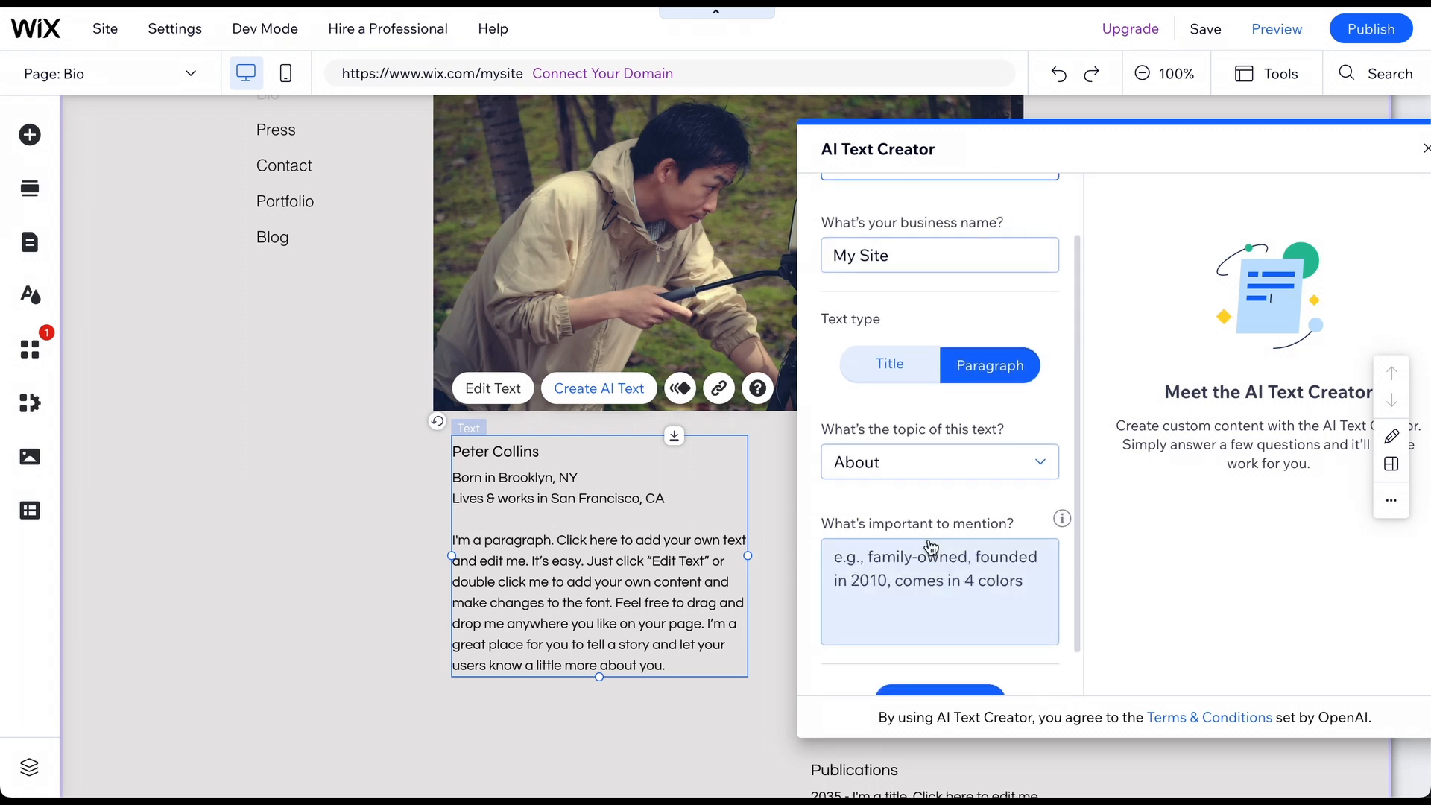
{"action": "left_click", "coordinate": [910, 569]}
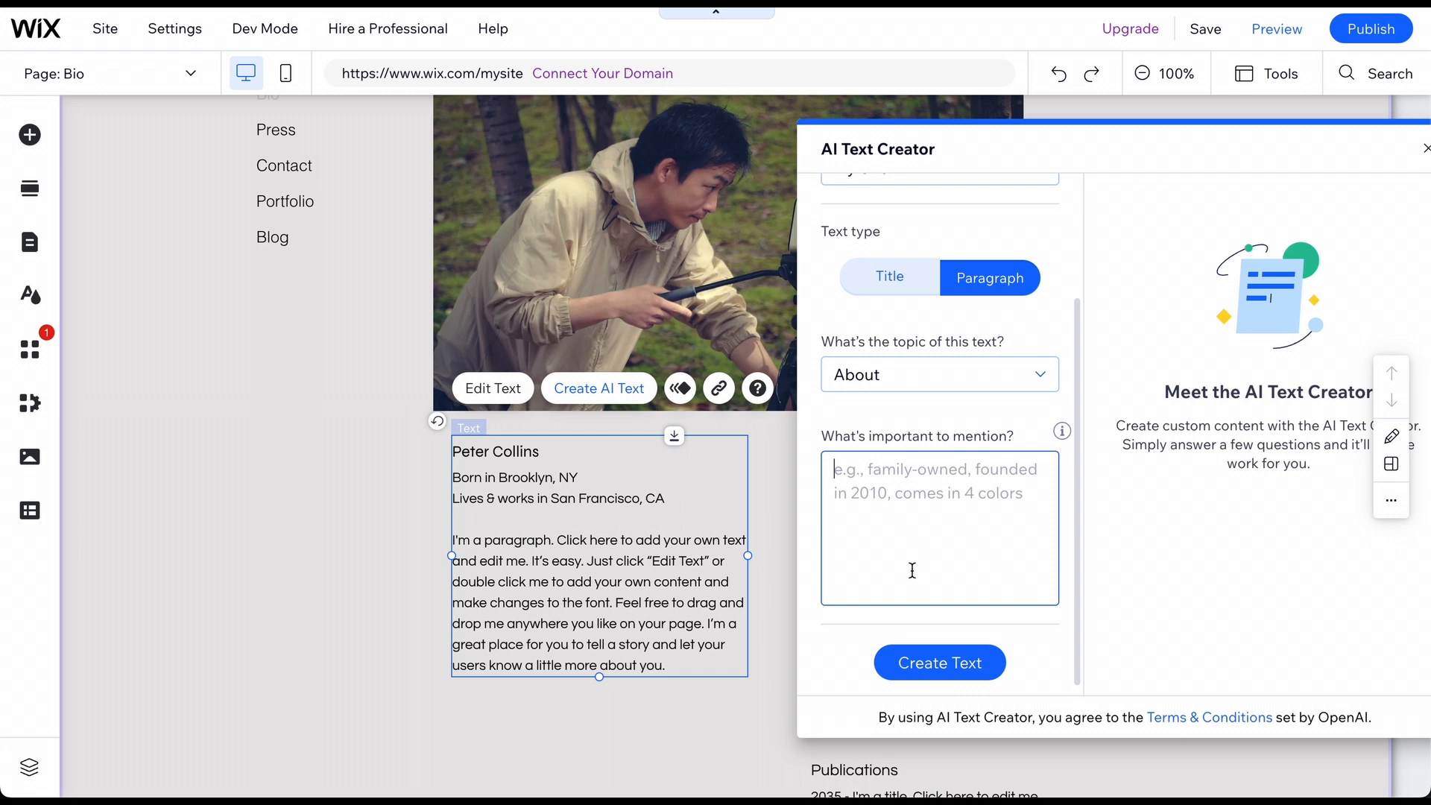
{"action": "left_click", "coordinate": [930, 674]}
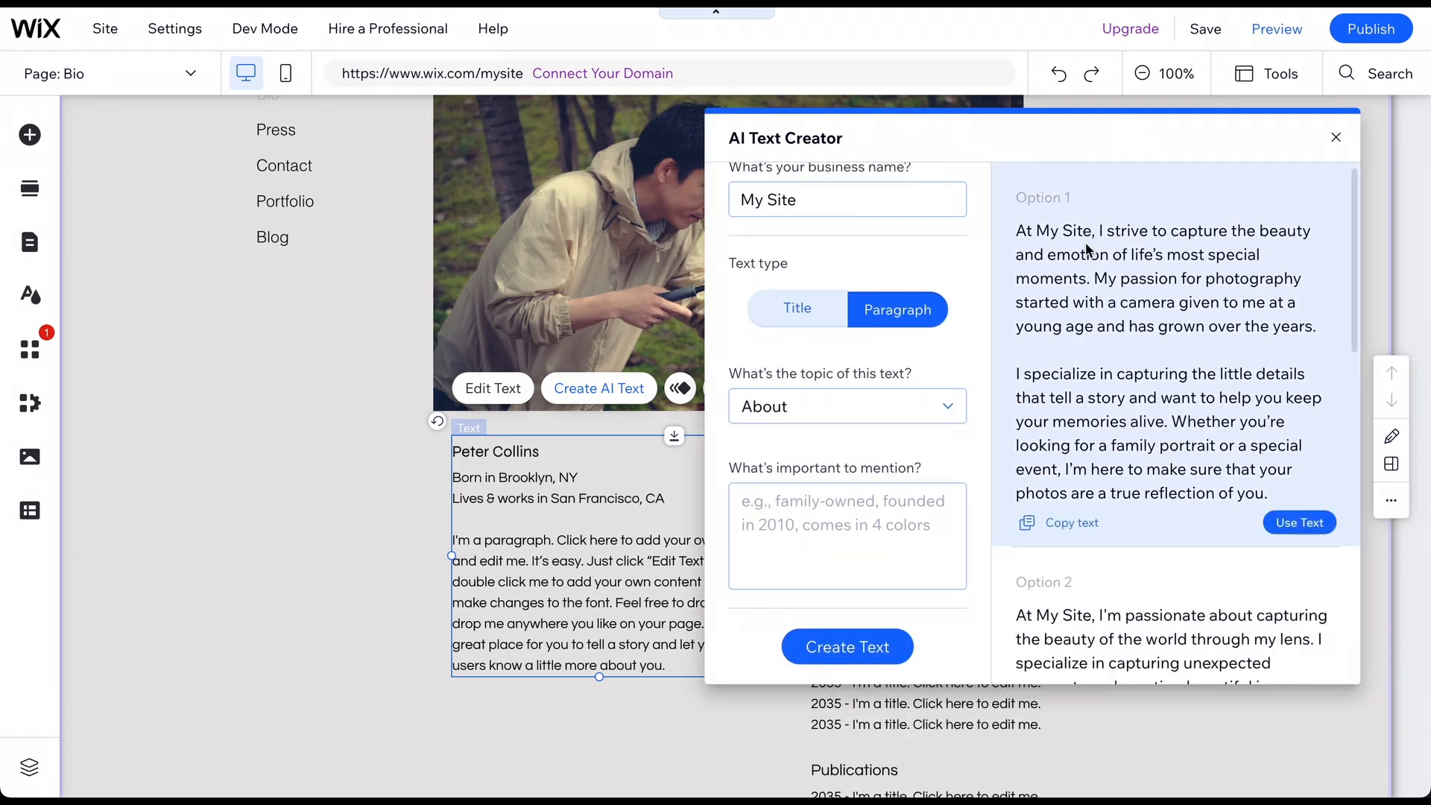
Use the third generated option as the bio paragraph and close the AI Text Creator.
{"action": "scroll", "coordinate": [1088, 238], "scroll_direction": "down", "scroll_amount": 6}
{"action": "scroll", "coordinate": [1085, 243], "scroll_direction": "down", "scroll_amount": 5}
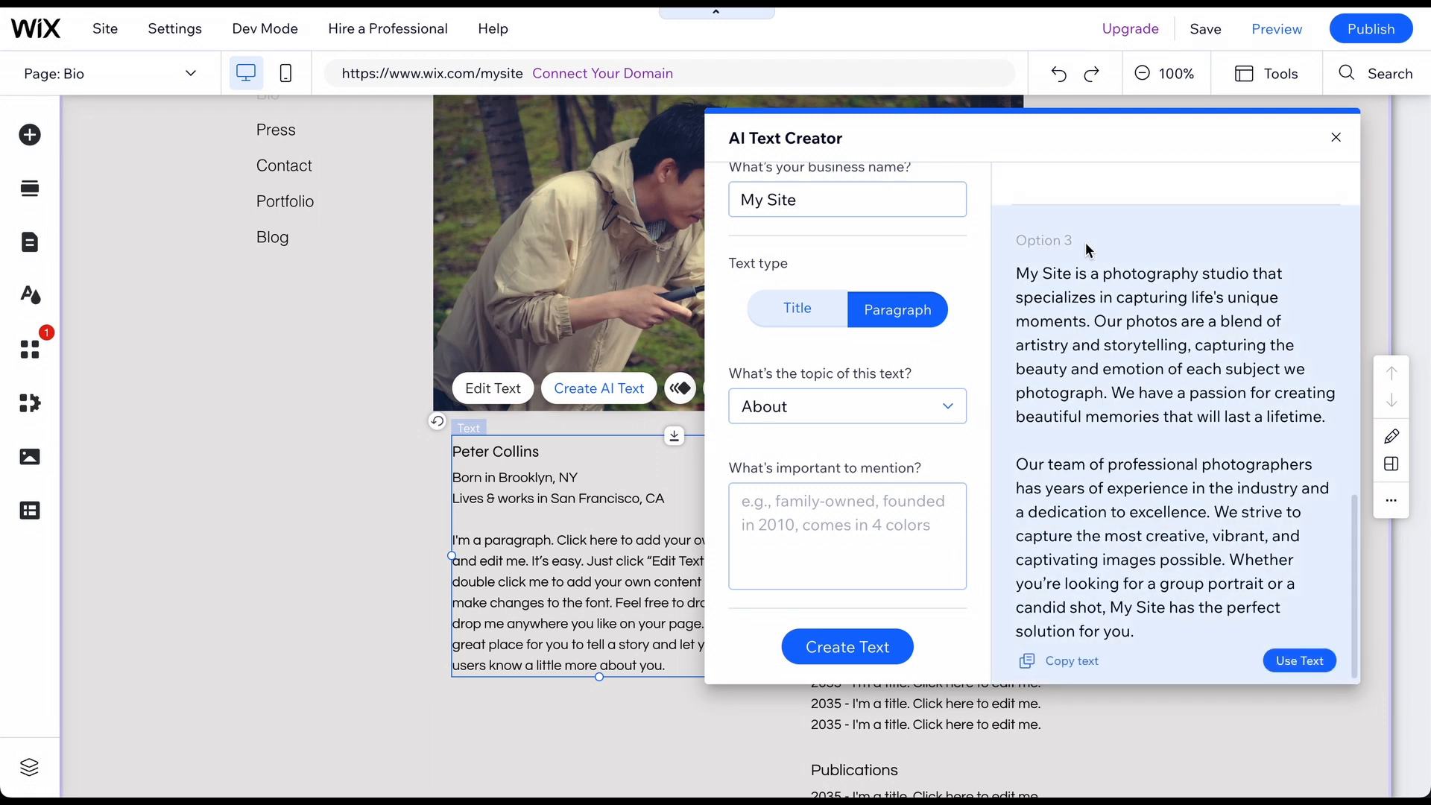
{"action": "left_click", "coordinate": [1299, 661]}
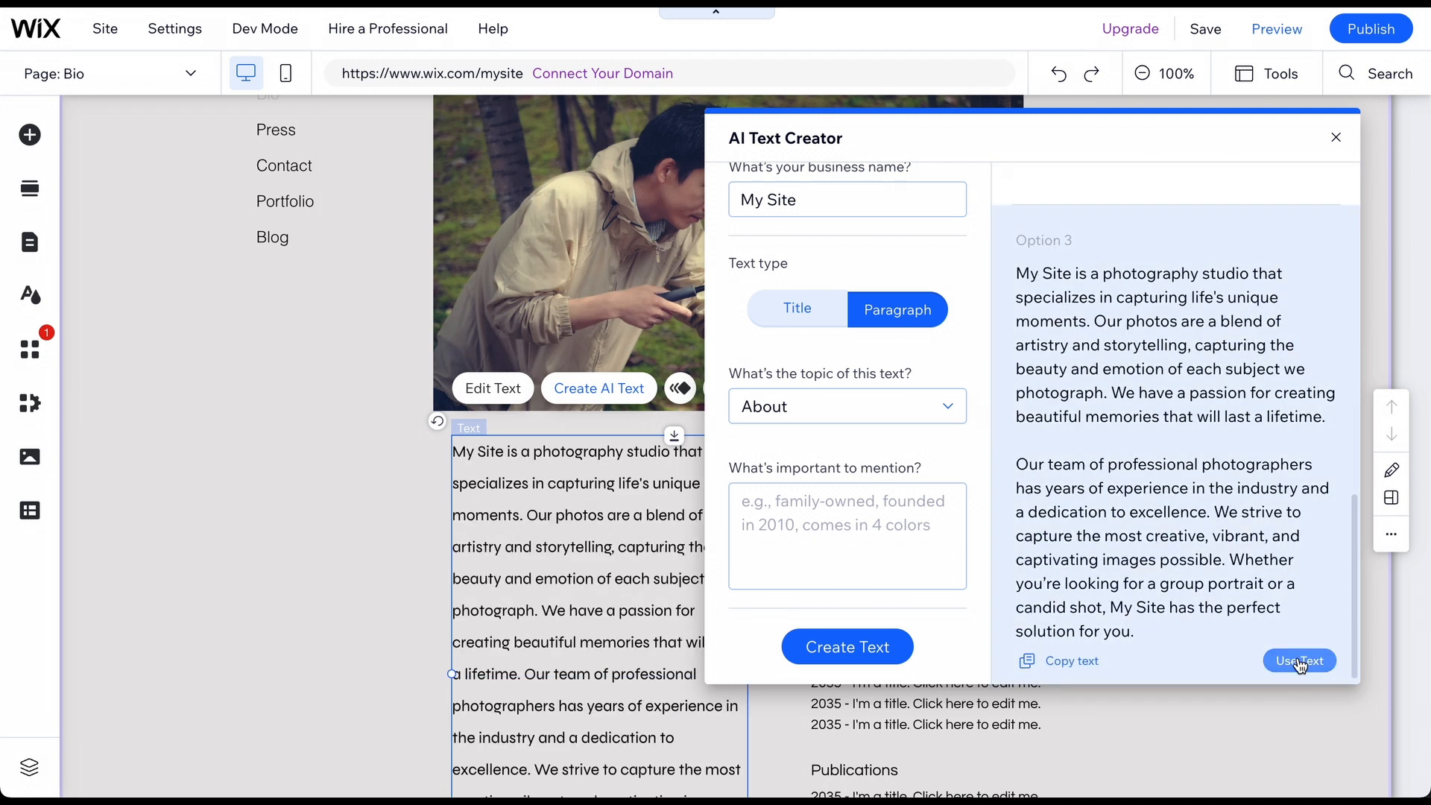
{"action": "left_click", "coordinate": [1335, 138]}
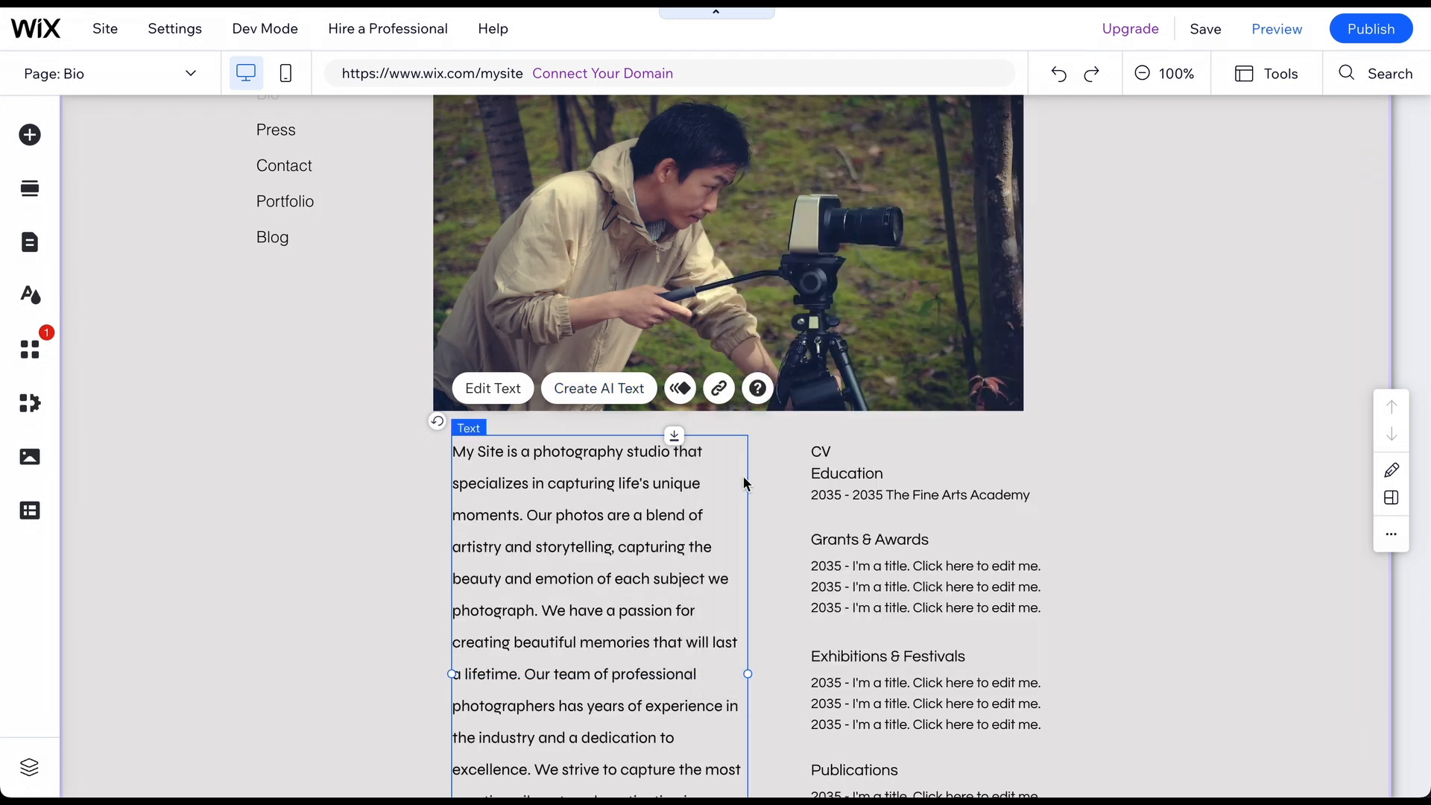
{"action": "scroll", "coordinate": [719, 524], "scroll_direction": "down", "scroll_amount": 3}
{"action": "scroll", "coordinate": [717, 525], "scroll_direction": "up", "scroll_amount": 4}
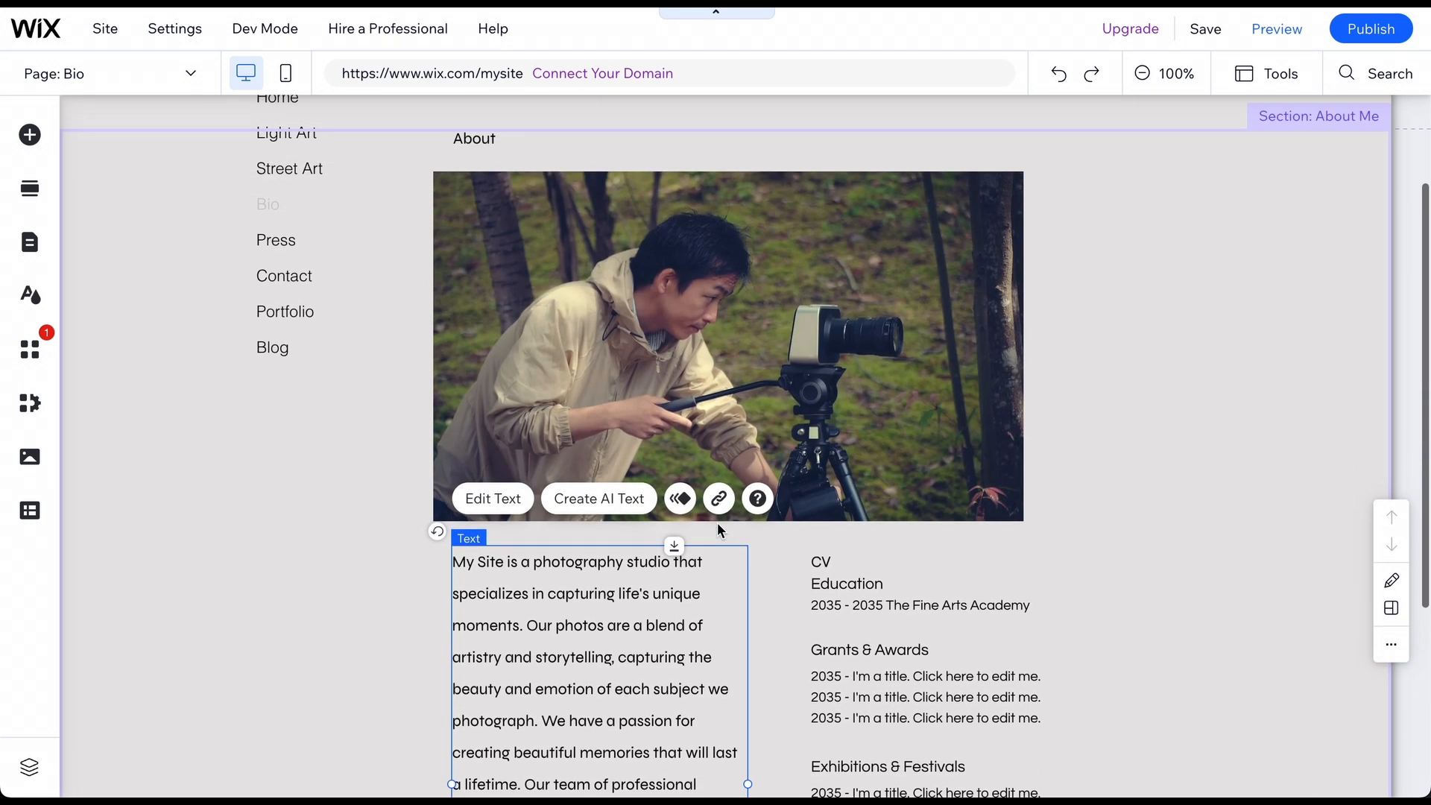
{"action": "scroll", "coordinate": [717, 521], "scroll_direction": "up", "scroll_amount": 2}
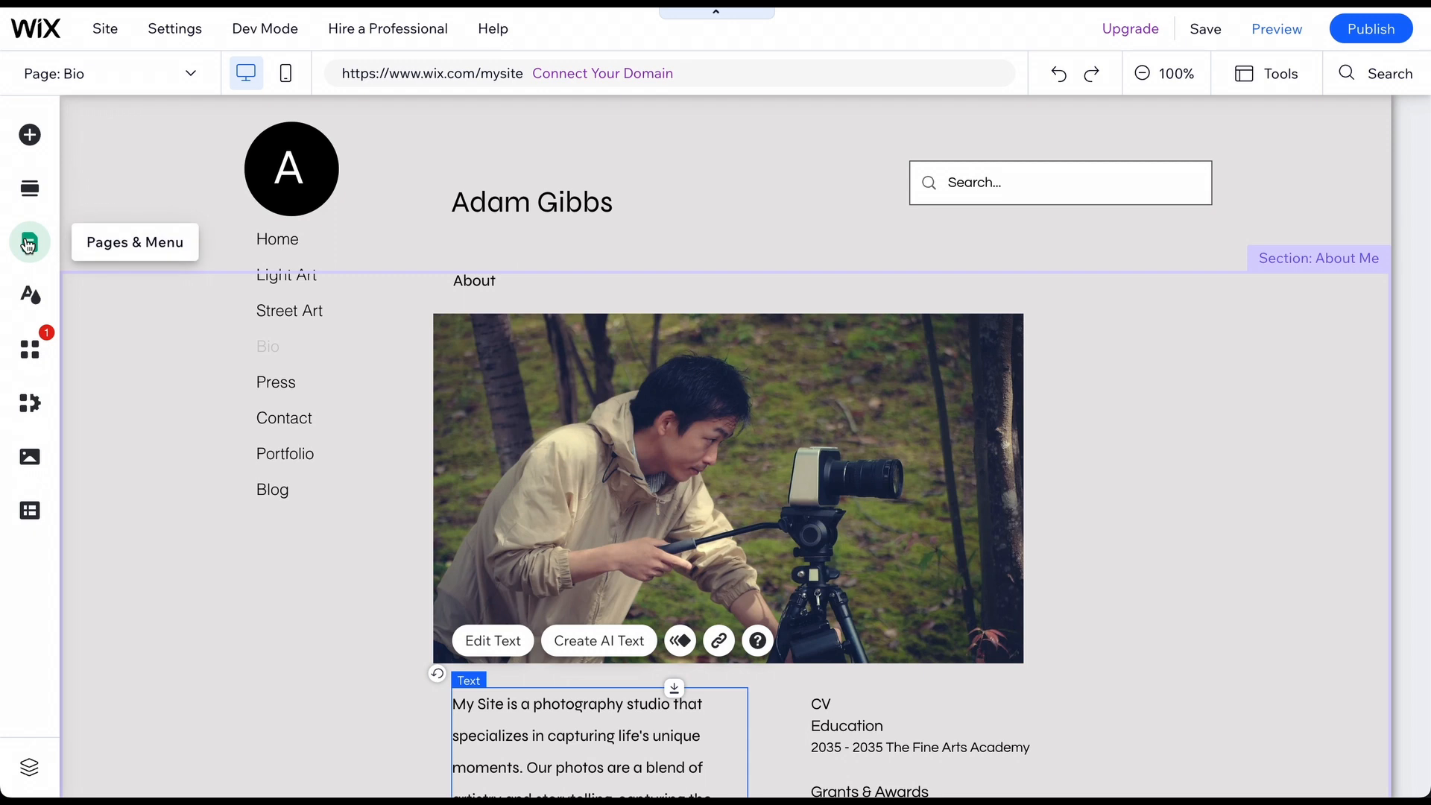
Place the black Social Bar with six network icons below the Publications list.
{"action": "left_click", "coordinate": [28, 243]}
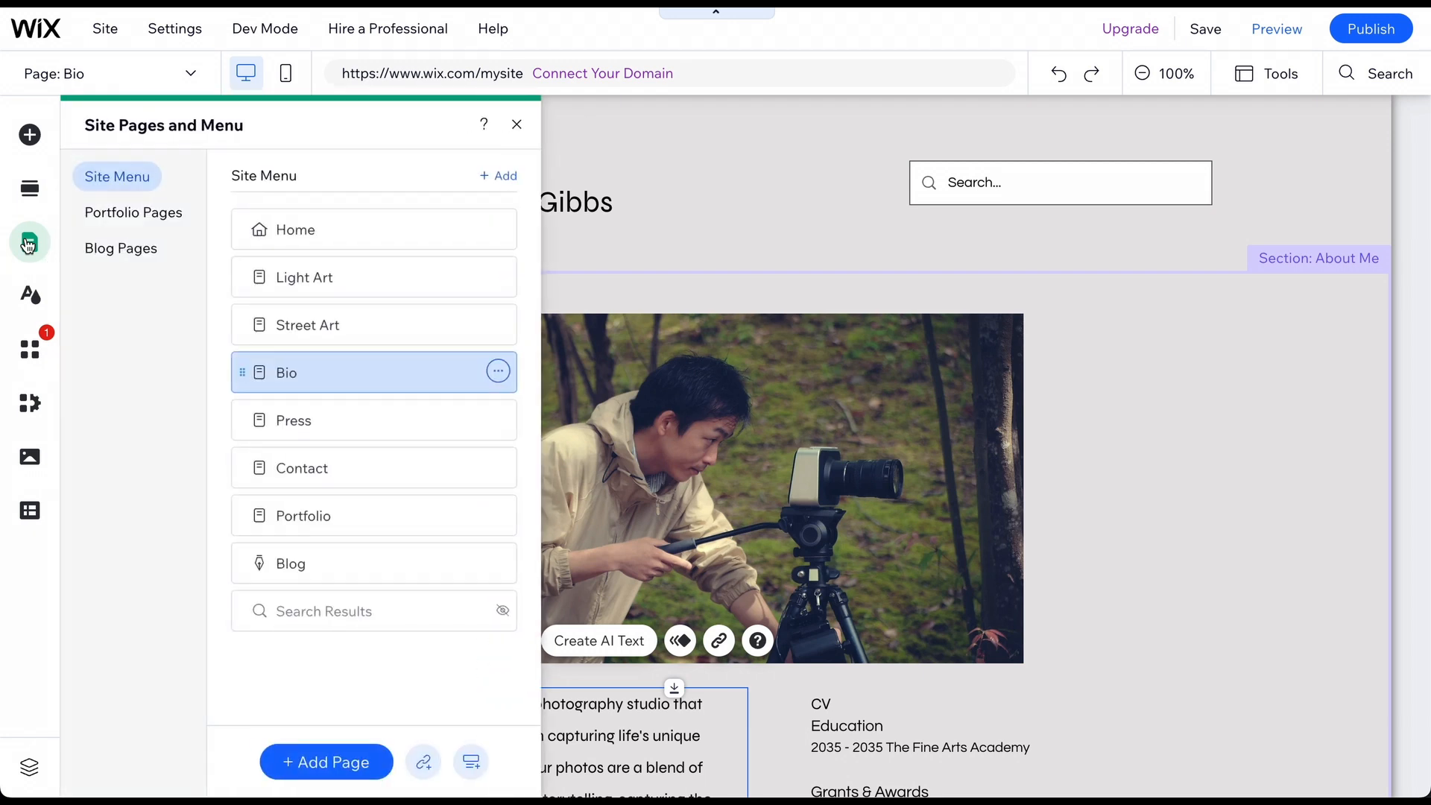
{"action": "left_click", "coordinate": [30, 191]}
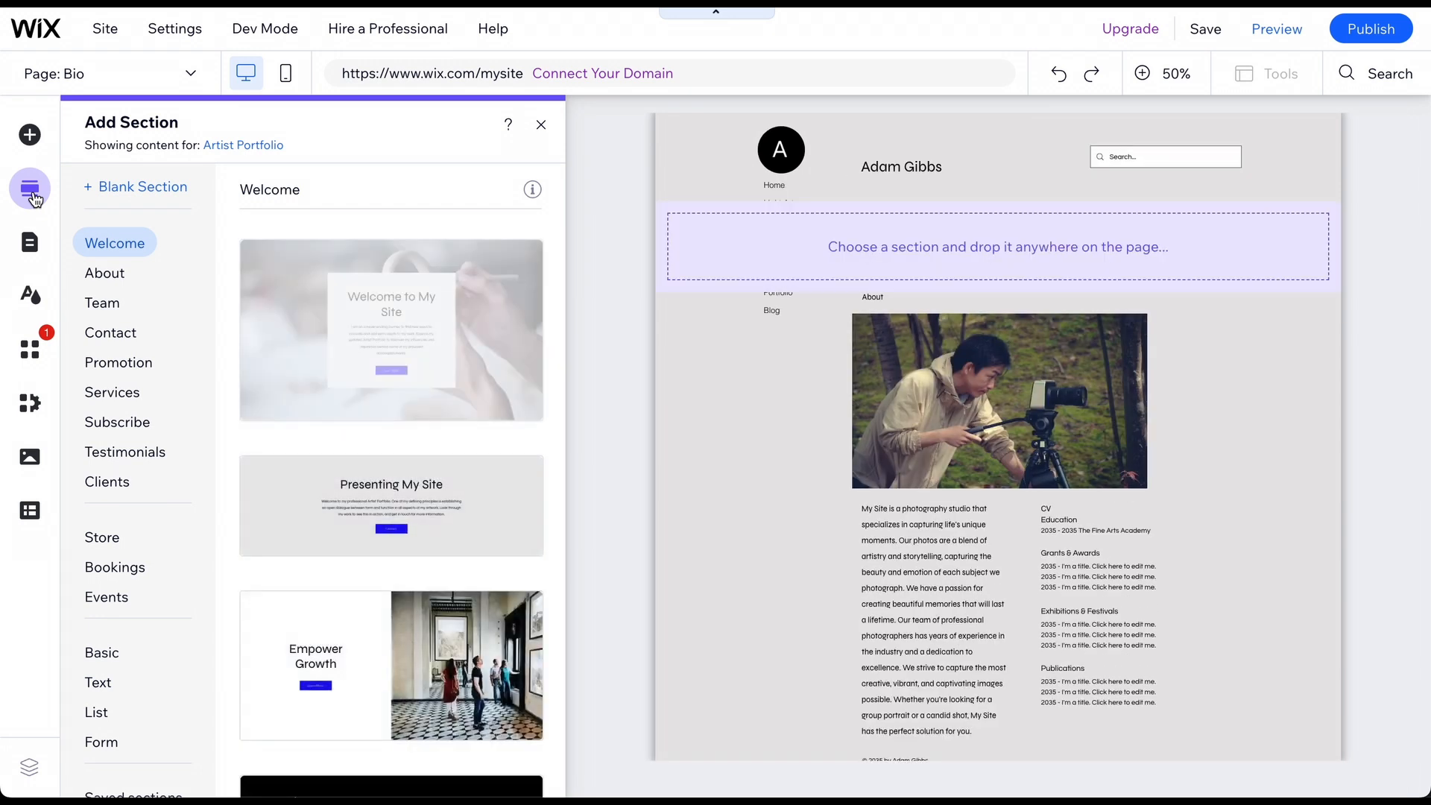
{"action": "left_click", "coordinate": [33, 140]}
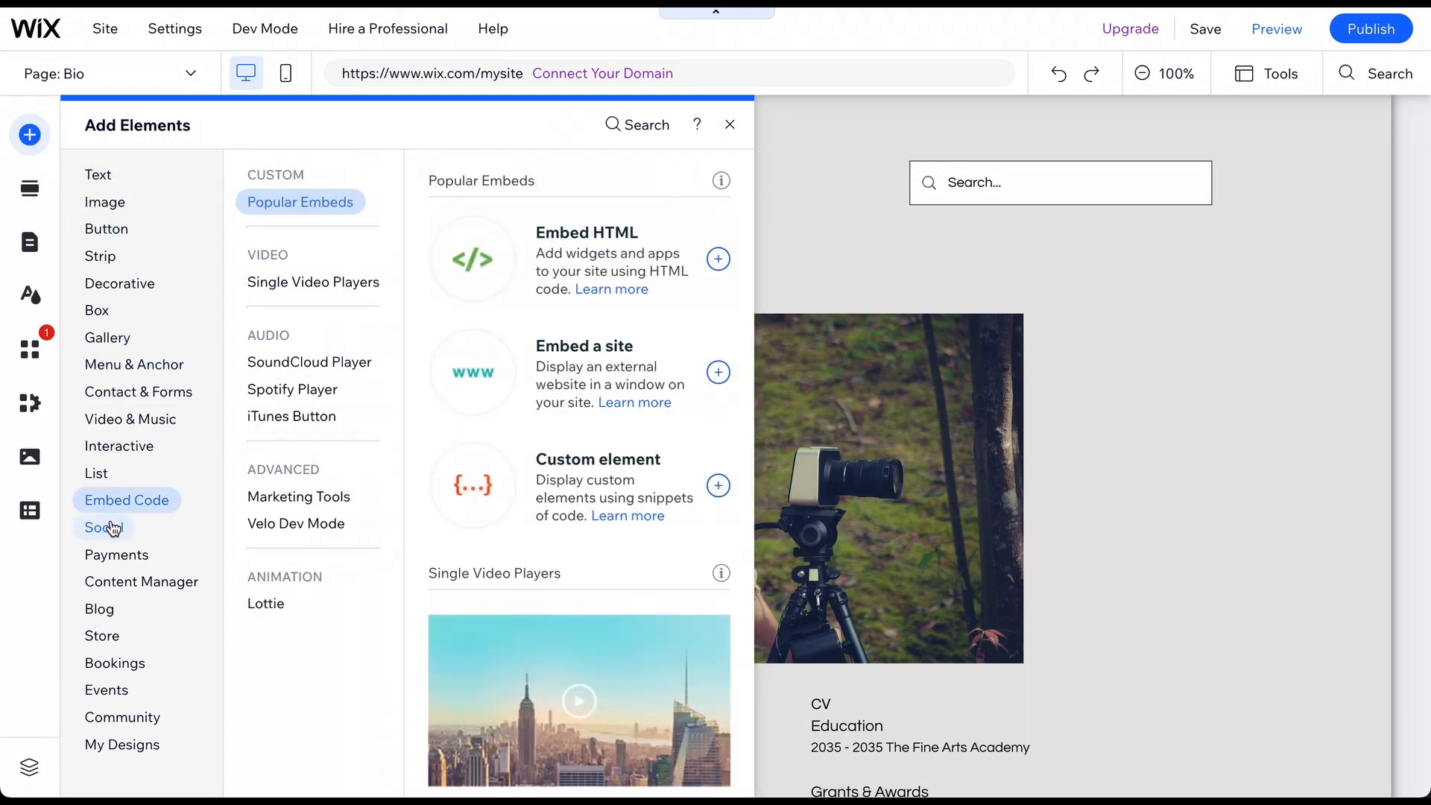
{"action": "mouse_move", "coordinate": [113, 528]}
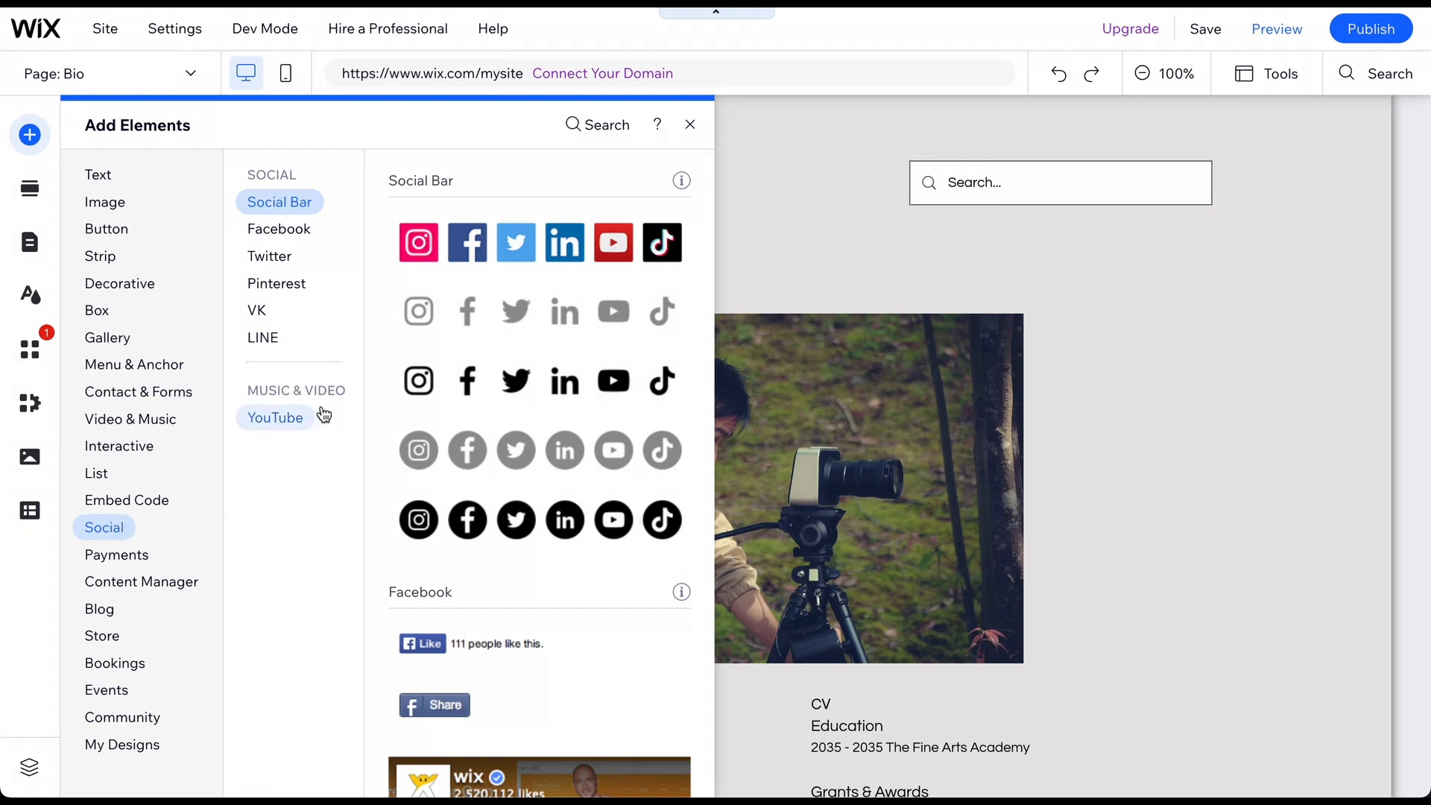
{"action": "left_click_drag", "start_coordinate": [468, 381], "coordinate": [885, 694]}
{"action": "scroll", "coordinate": [552, 636], "scroll_direction": "down", "scroll_amount": 6}
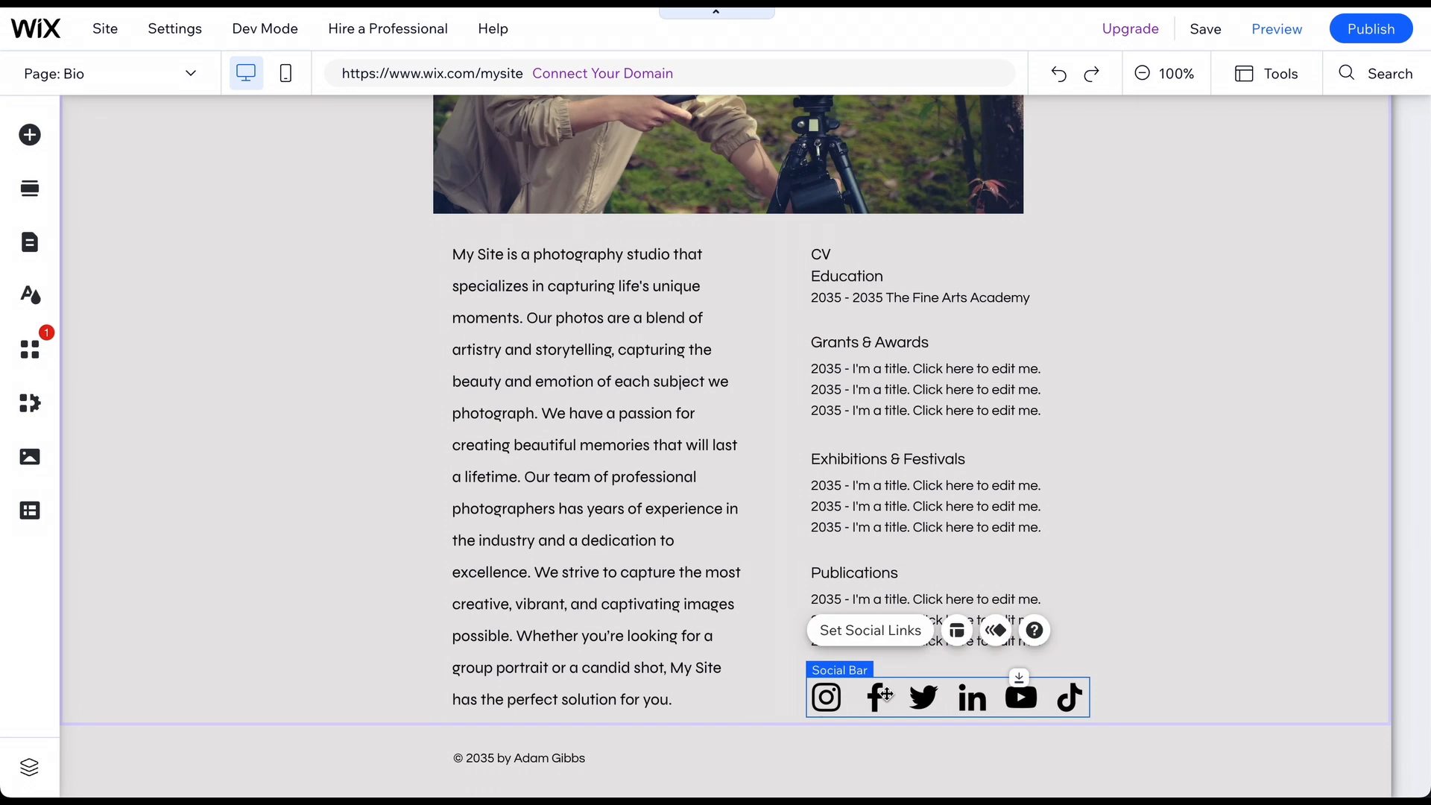
{"action": "left_click", "coordinate": [1074, 499]}
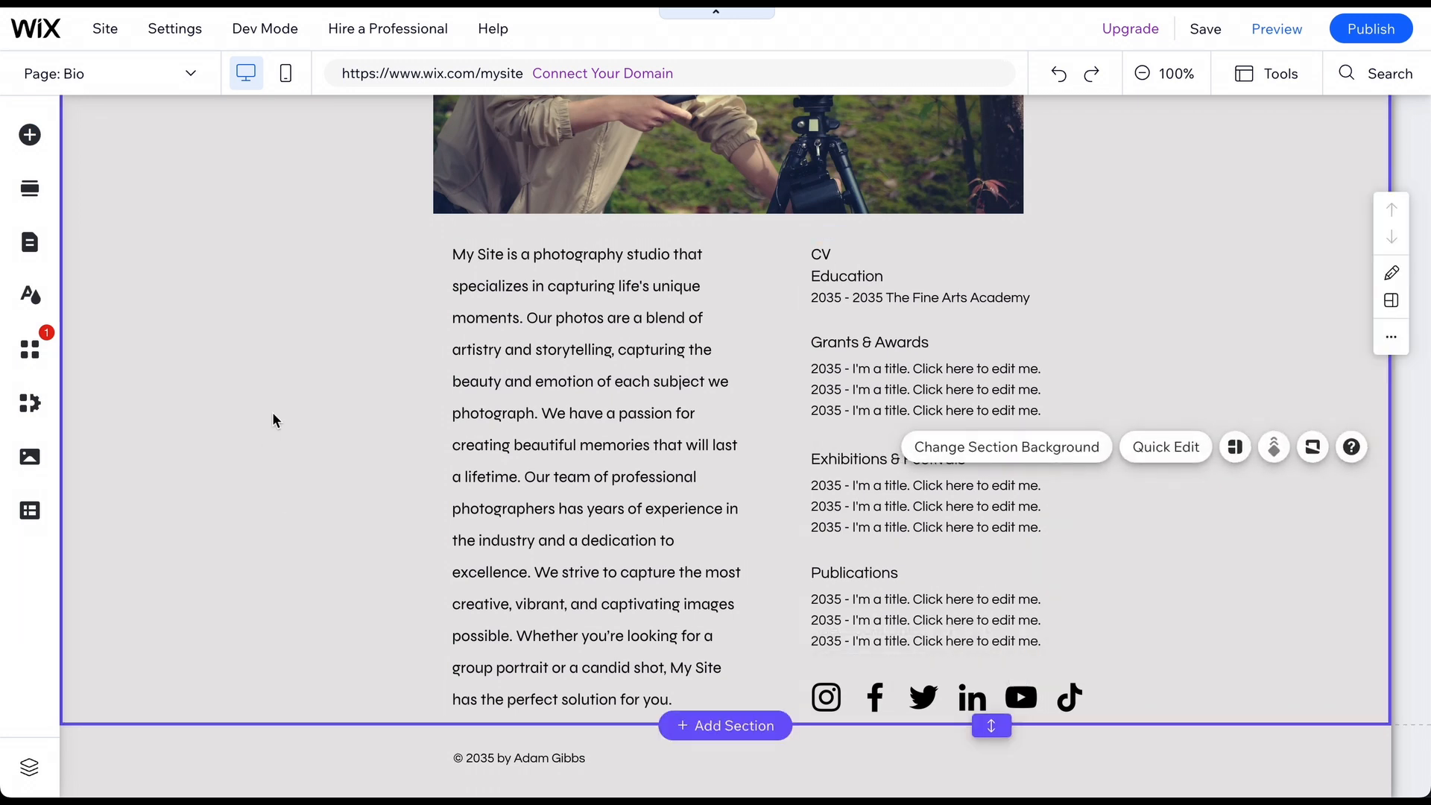
{"action": "scroll", "coordinate": [272, 420], "scroll_direction": "up", "scroll_amount": 6}
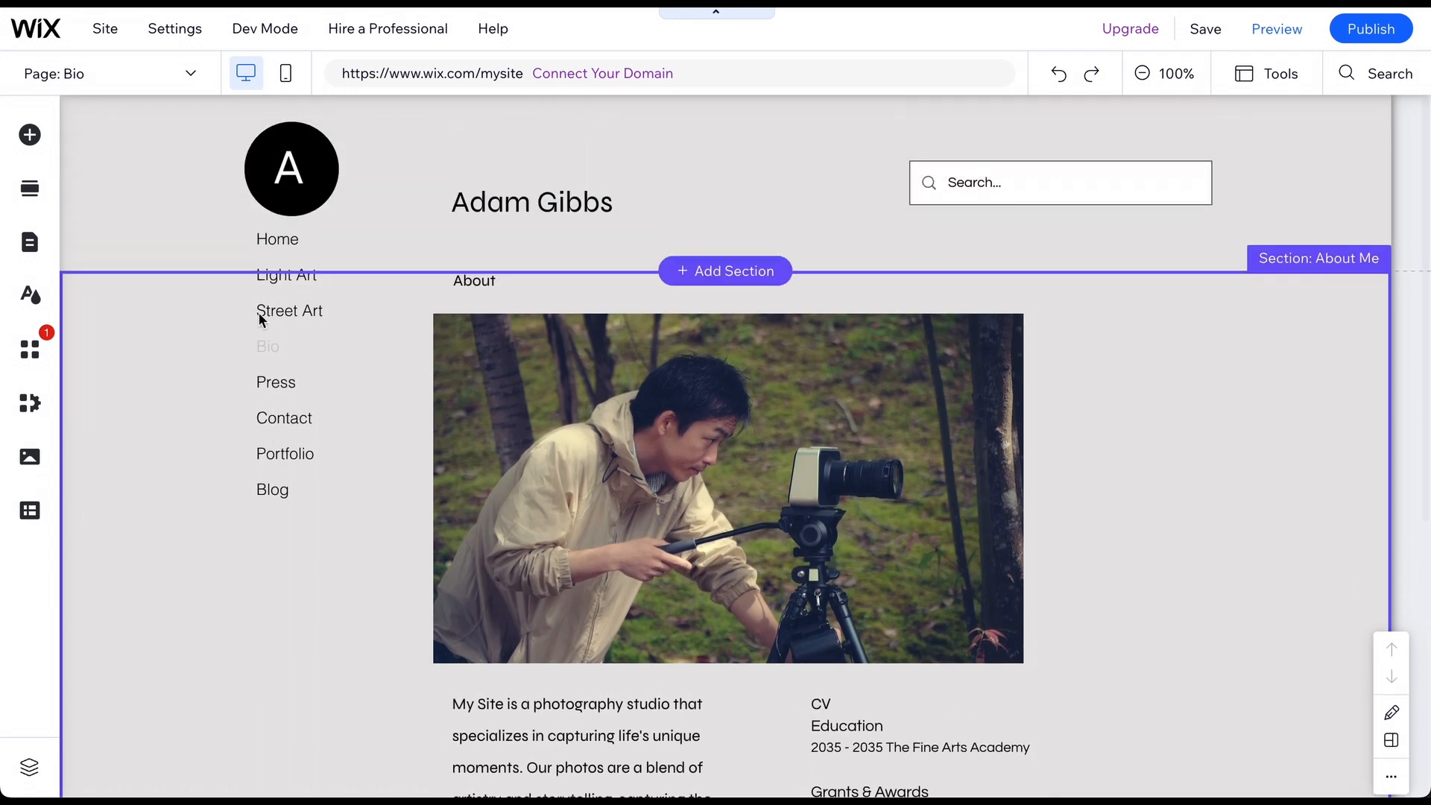
Switch to the Portfolio page and open Manage Projects for its portfolio gallery.
{"action": "left_click", "coordinate": [105, 29]}
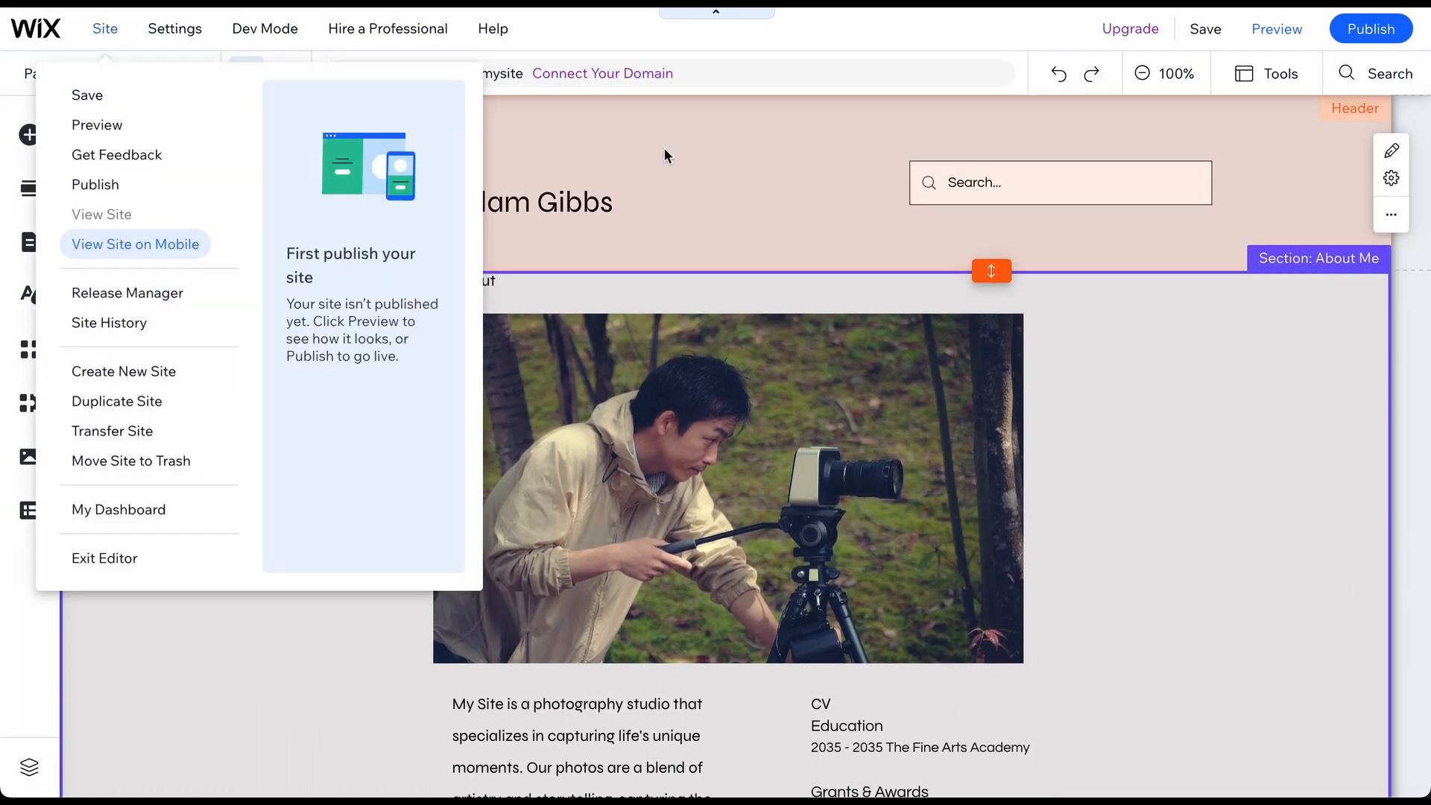
{"action": "left_click", "coordinate": [679, 167]}
{"action": "left_click", "coordinate": [139, 70]}
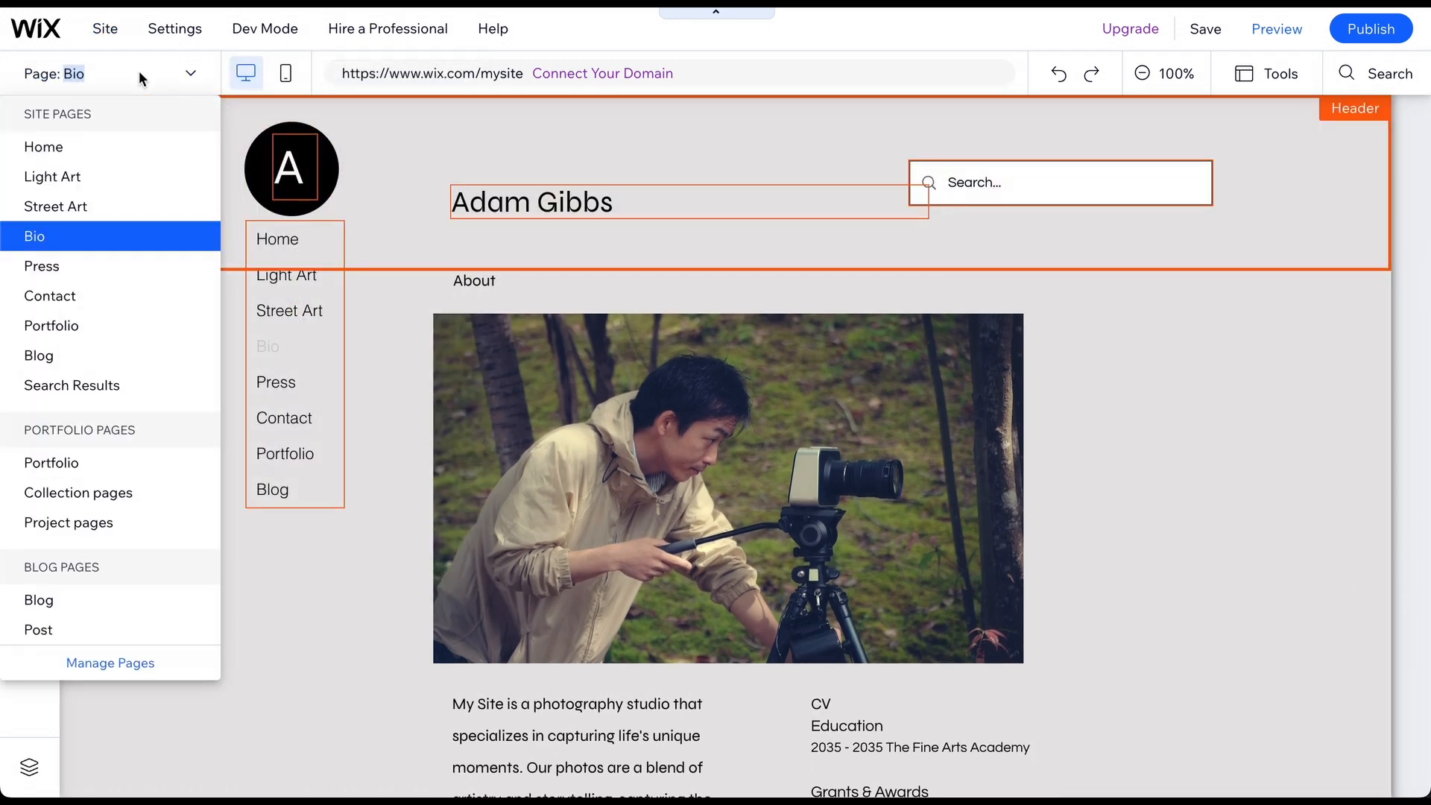
{"action": "left_click", "coordinate": [69, 315]}
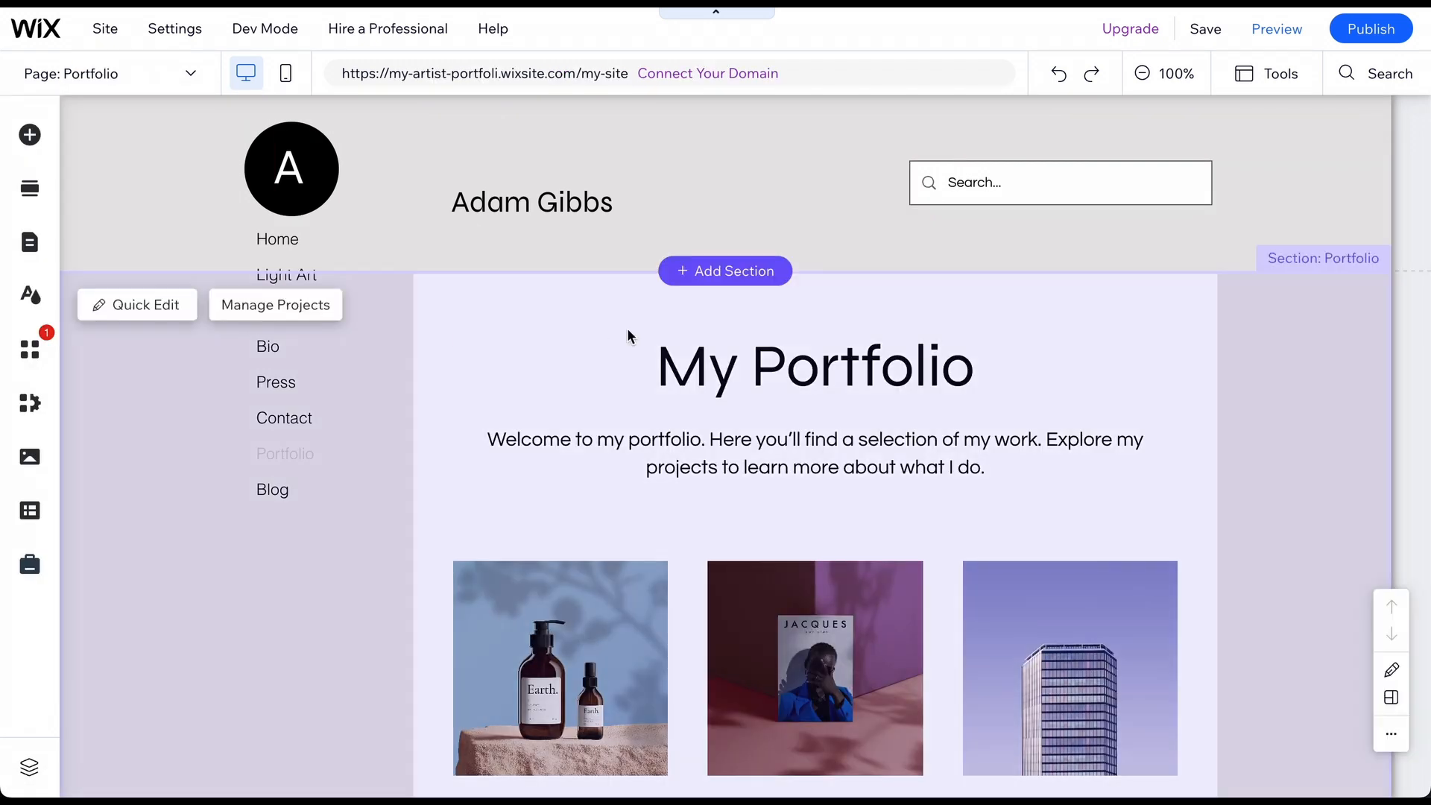
{"action": "left_click", "coordinate": [646, 345]}
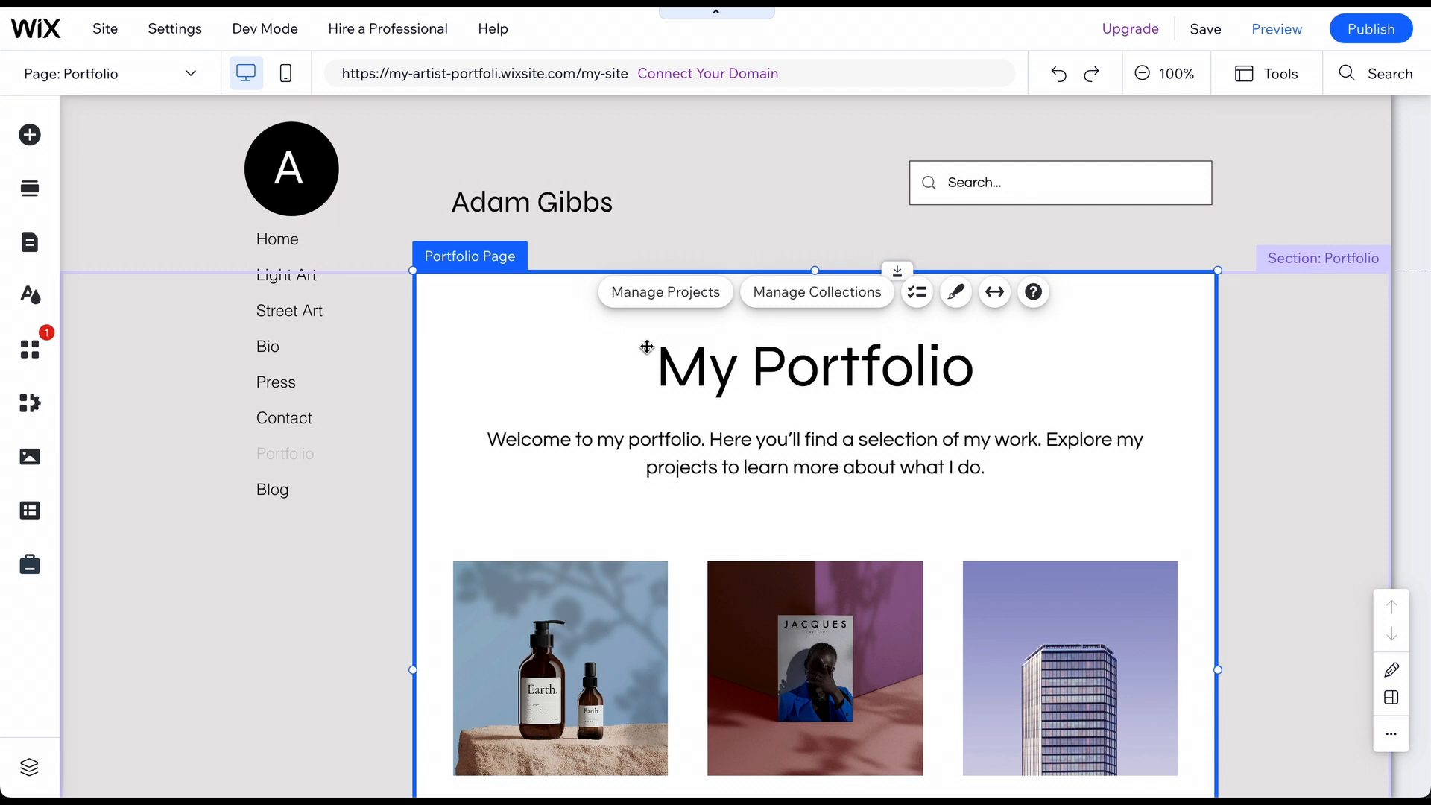
{"action": "left_click", "coordinate": [633, 292]}
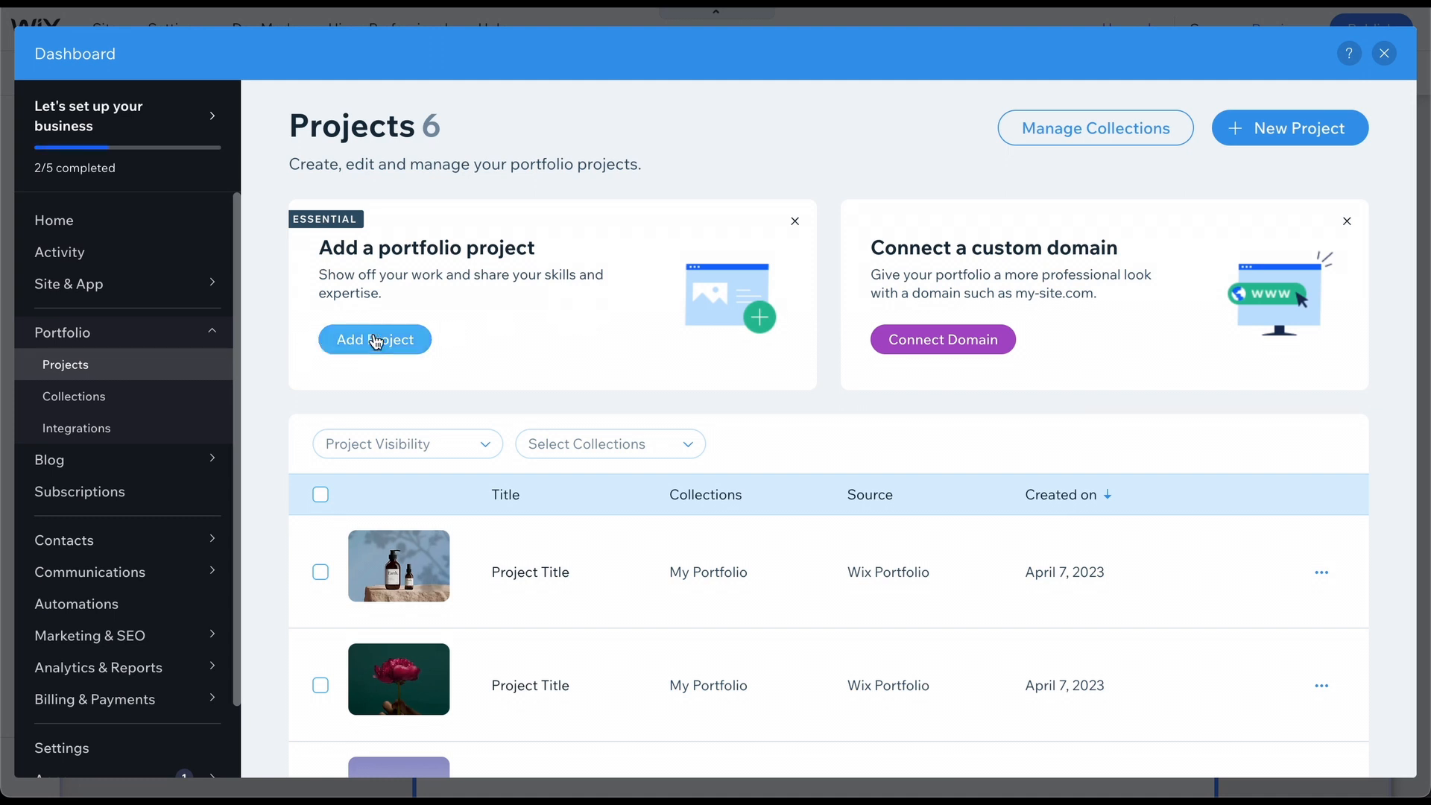
Look through the first project's details, then go to Portfolio > Collections.
{"action": "left_click", "coordinate": [400, 570]}
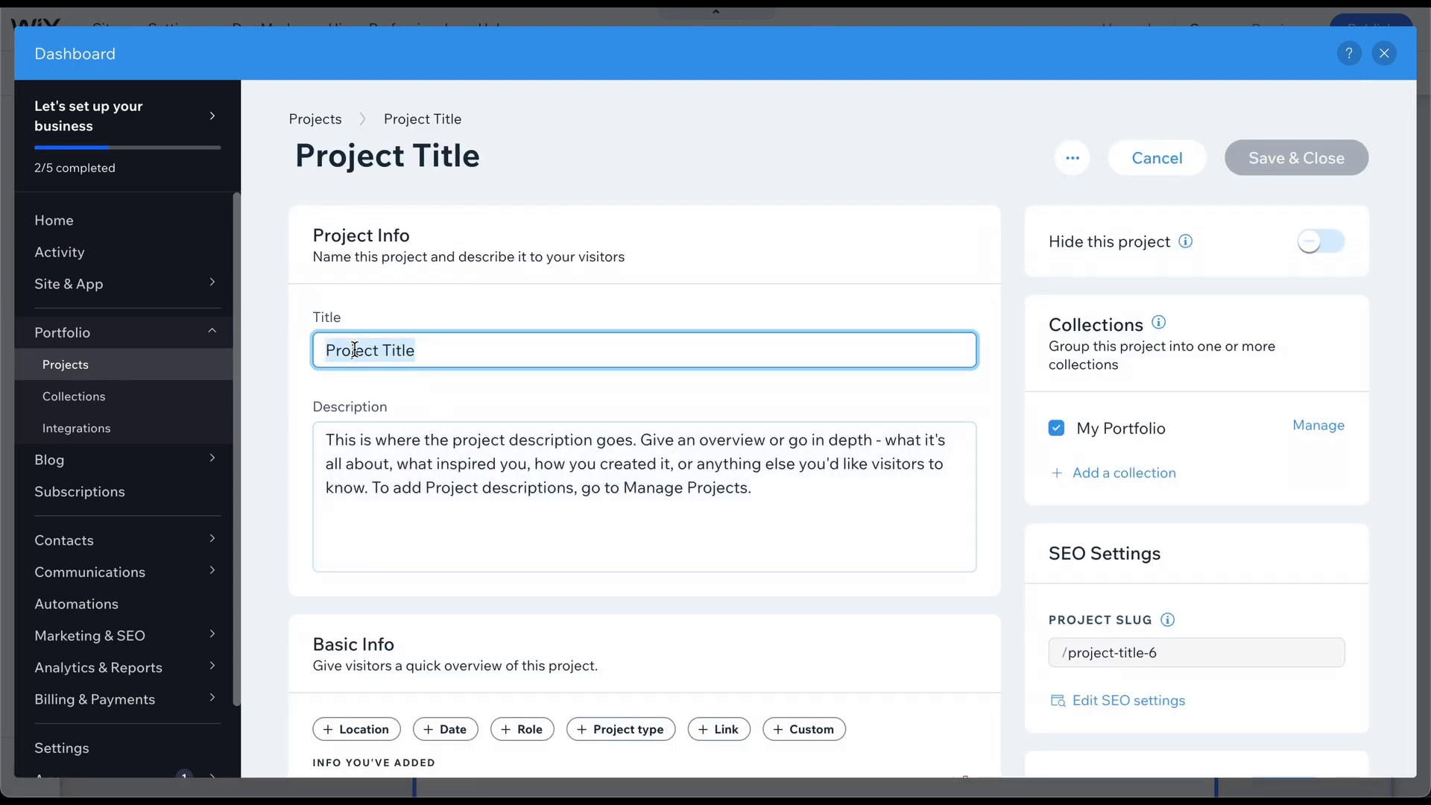
{"action": "scroll", "coordinate": [555, 459], "scroll_direction": "down", "scroll_amount": 2}
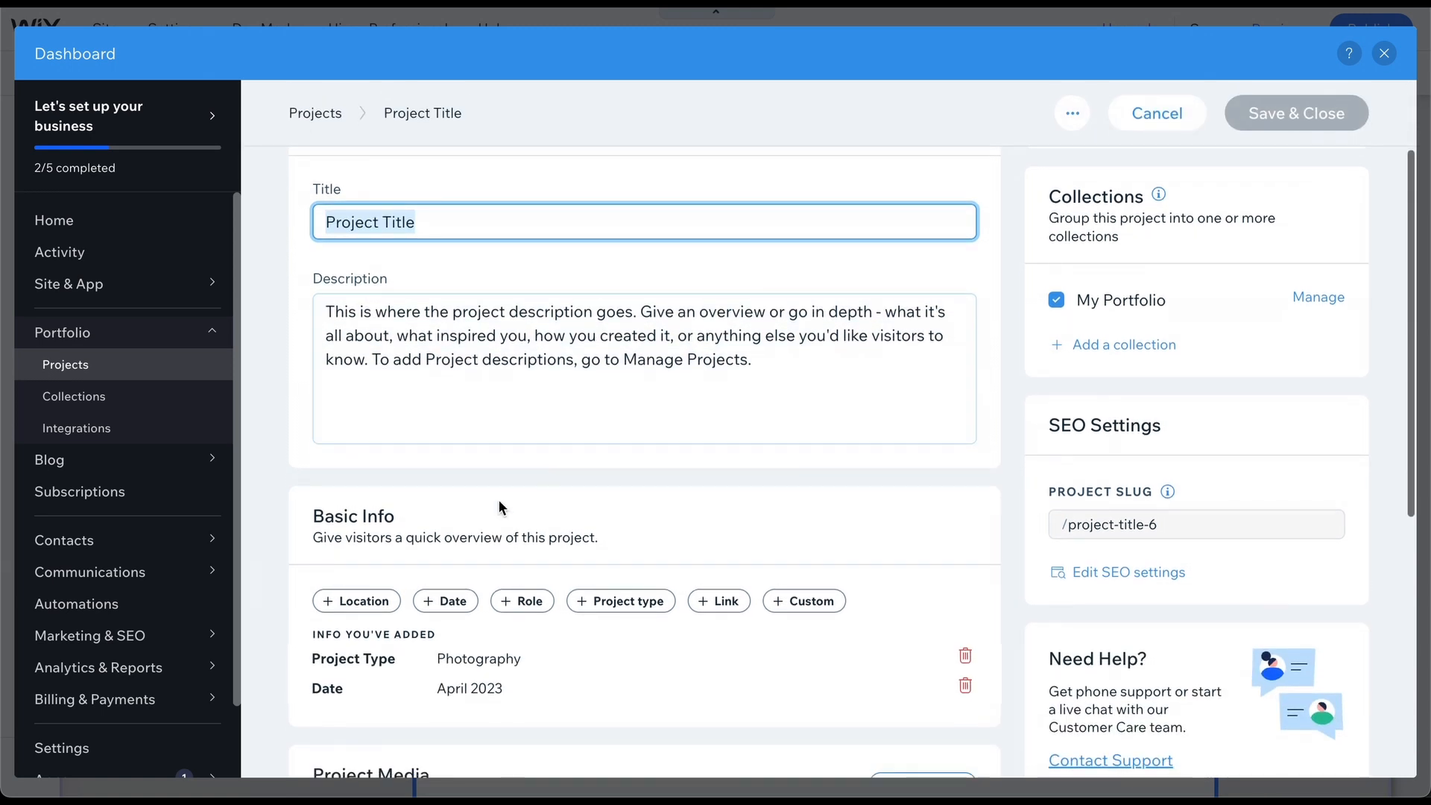
{"action": "scroll", "coordinate": [366, 579], "scroll_direction": "down", "scroll_amount": 2}
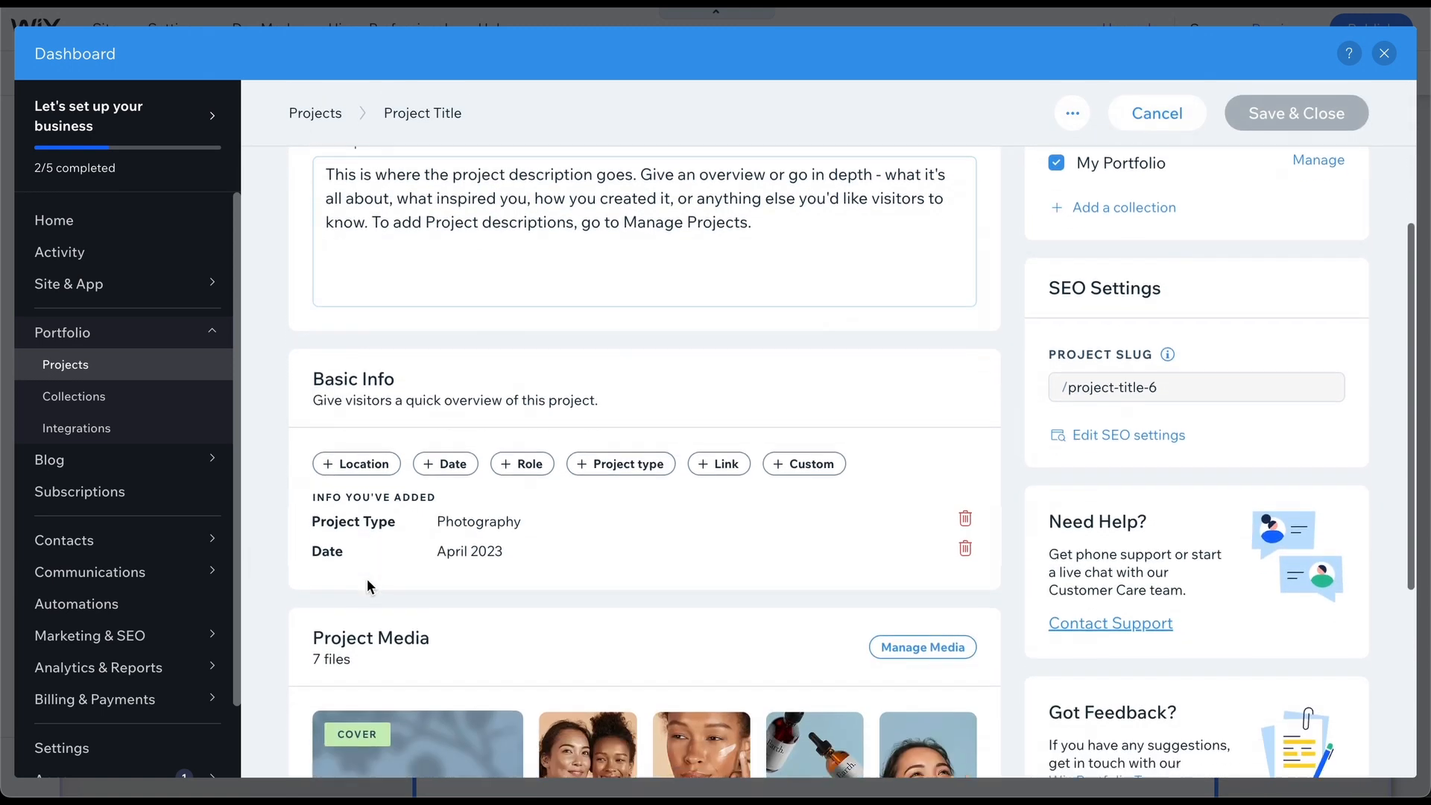
{"action": "scroll", "coordinate": [367, 579], "scroll_direction": "down", "scroll_amount": 2}
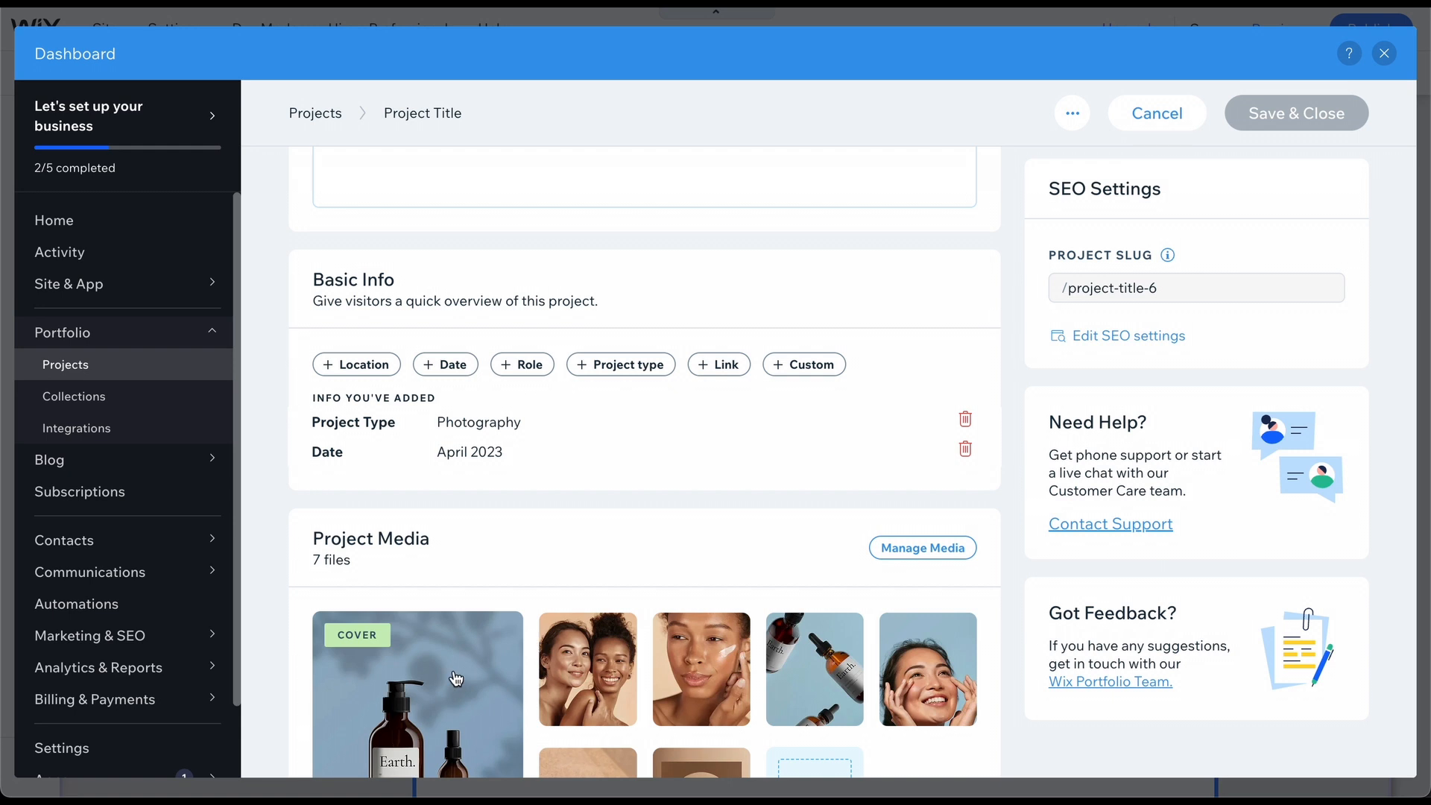
{"action": "left_click", "coordinate": [144, 401]}
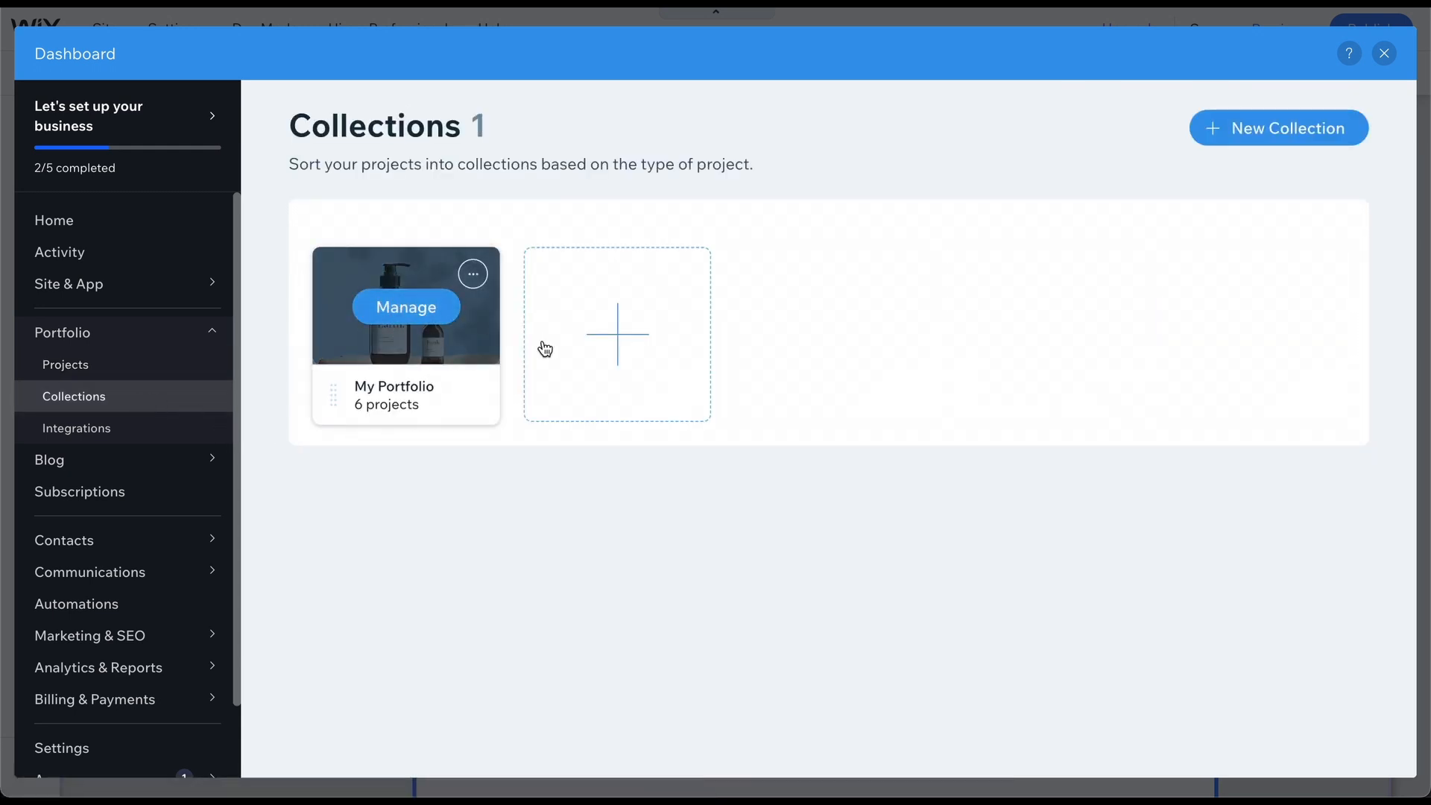
Open the My Portfolio collection, scroll its six projects, then close the dashboard.
{"action": "left_click", "coordinate": [421, 316]}
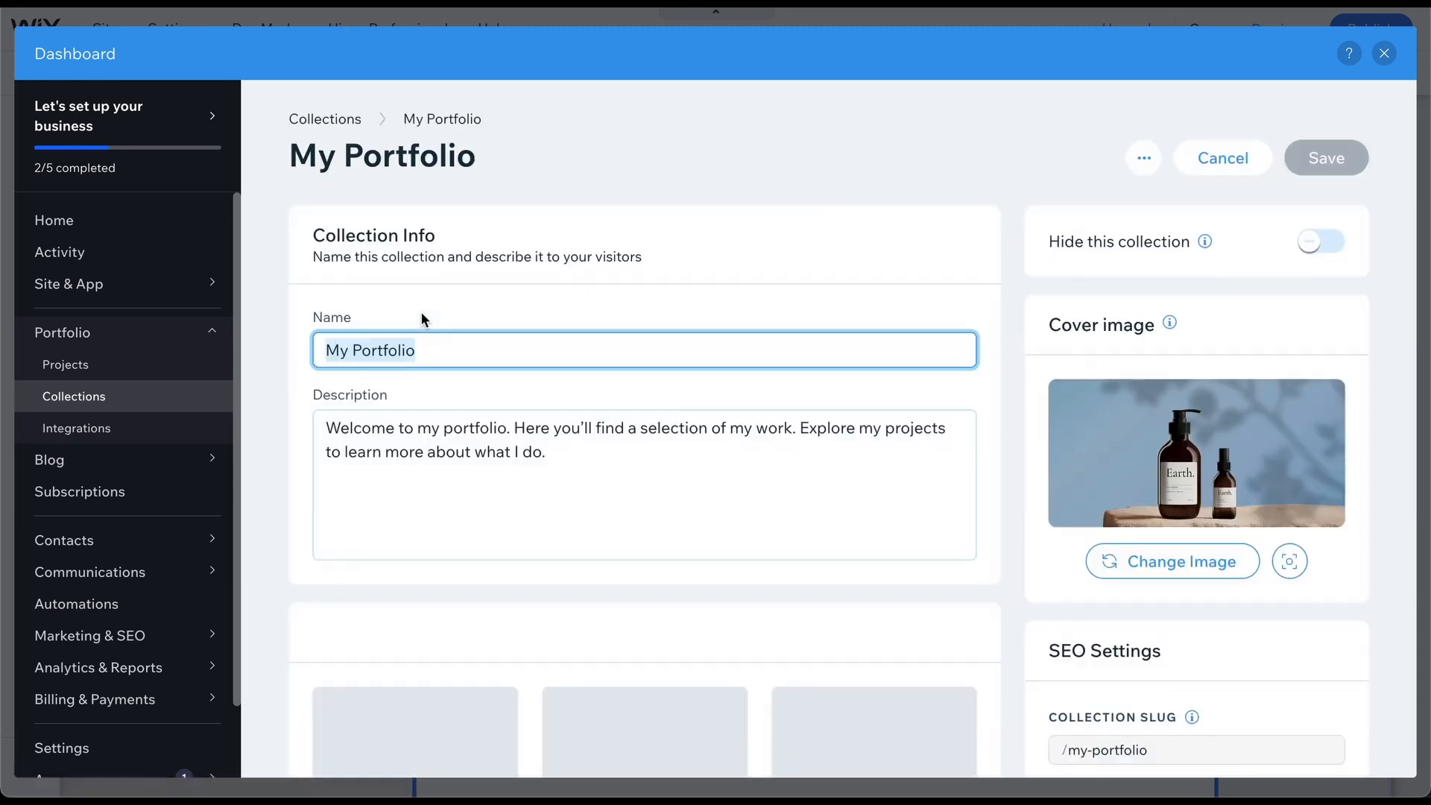
{"action": "scroll", "coordinate": [422, 319], "scroll_direction": "down", "scroll_amount": 2}
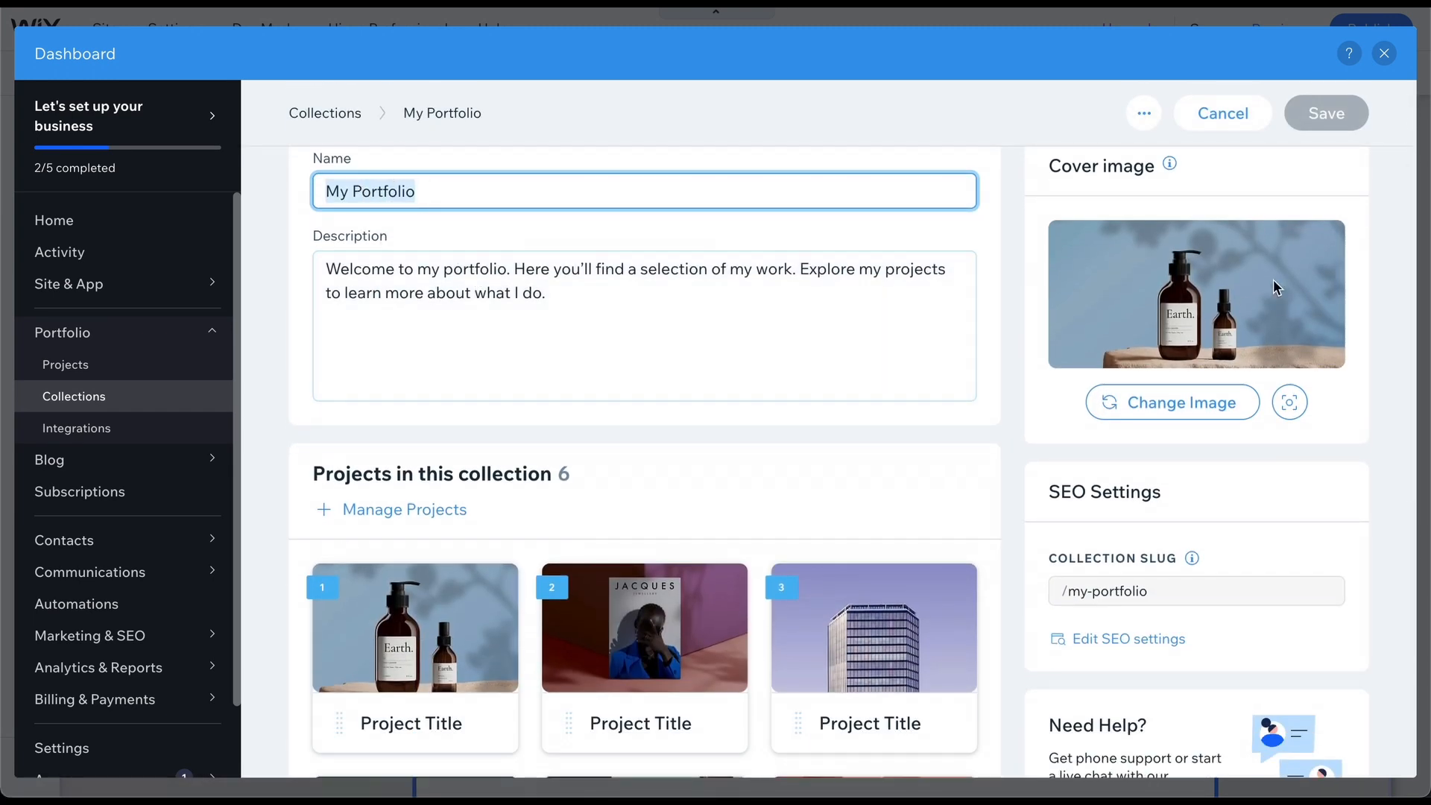
{"action": "mouse_move", "coordinate": [420, 609]}
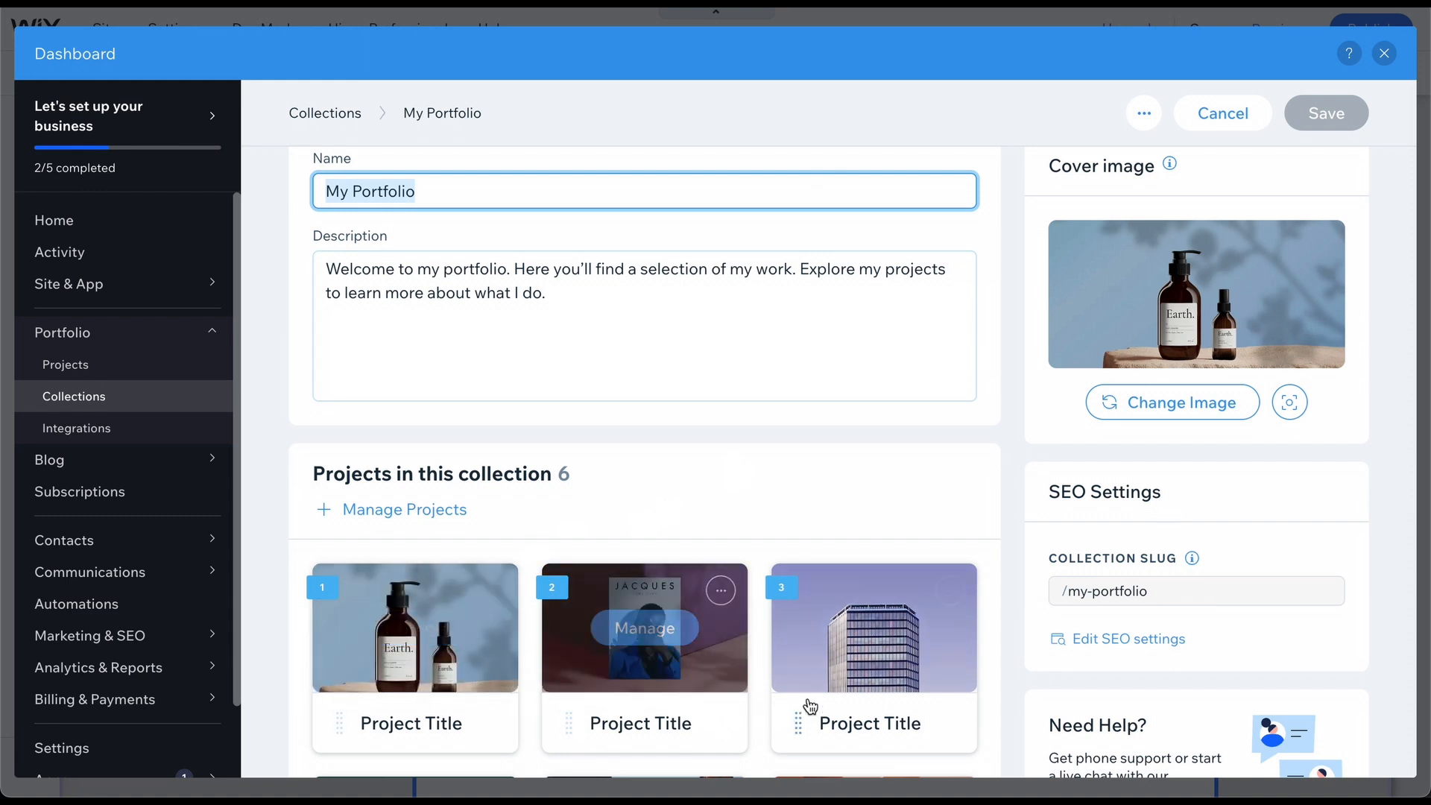
{"action": "scroll", "coordinate": [820, 697], "scroll_direction": "down", "scroll_amount": 4}
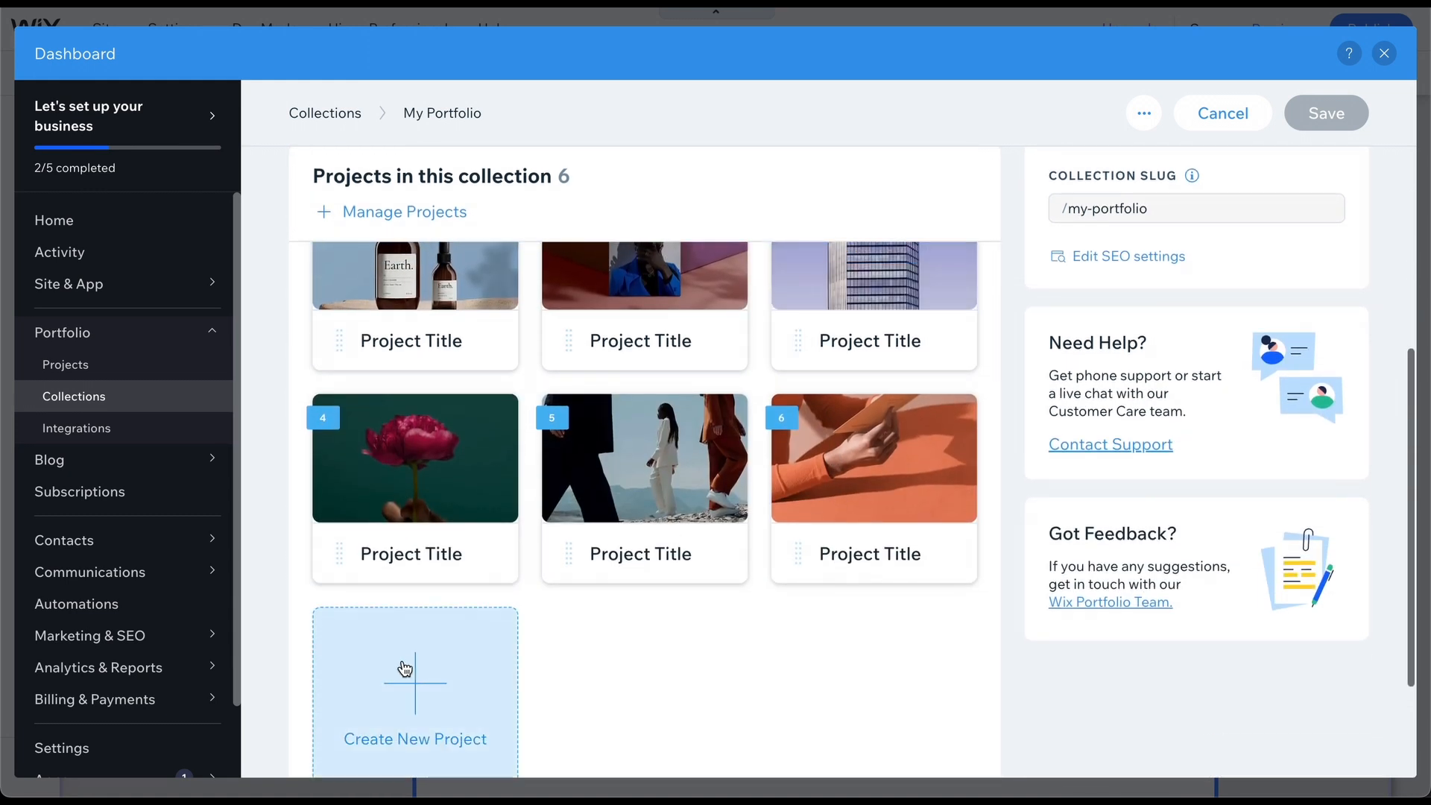
{"action": "left_click", "coordinate": [1383, 54]}
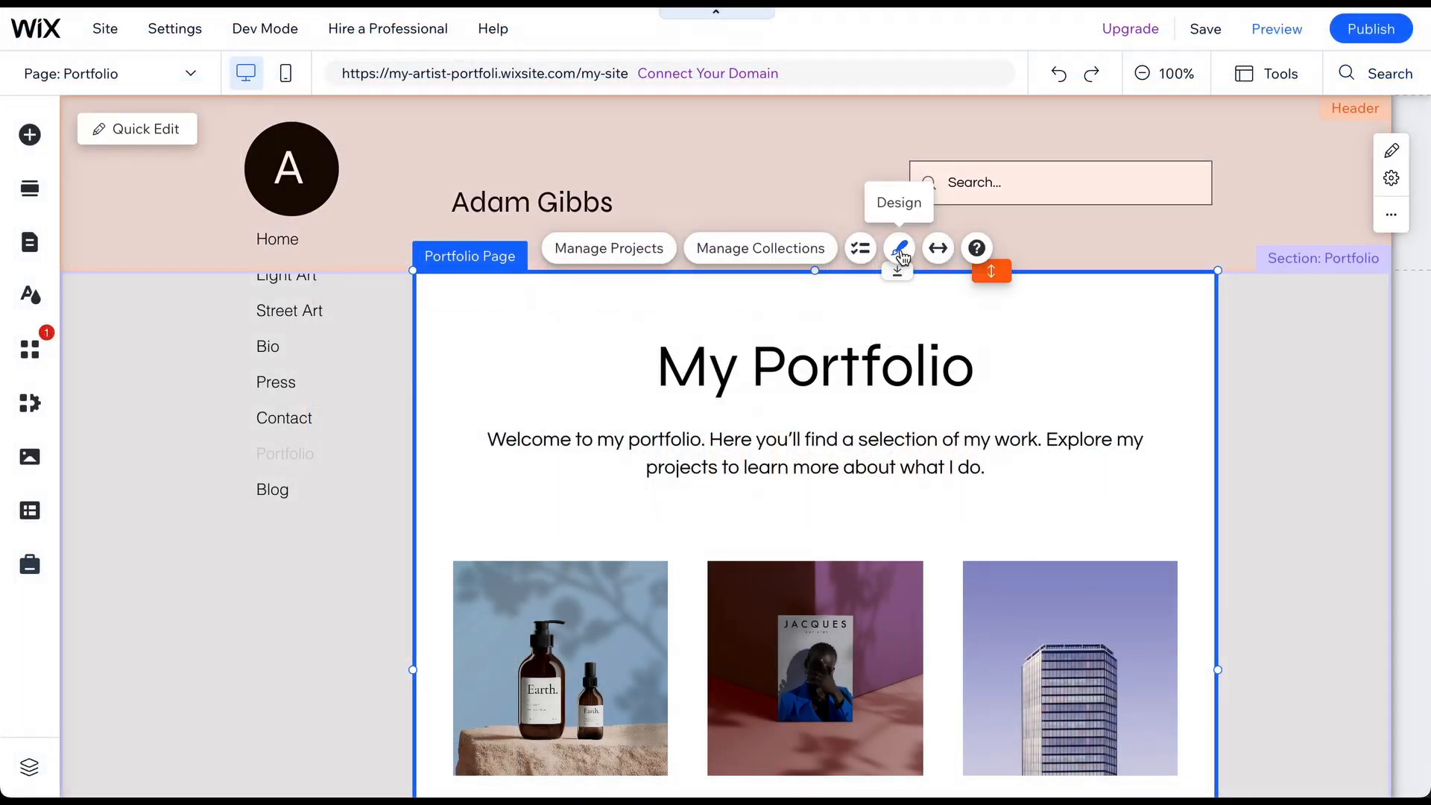
Apply the centered portfolio layout with titles over images, then preview the Portfolio page.
{"action": "left_click", "coordinate": [899, 250]}
{"action": "left_click", "coordinate": [334, 436]}
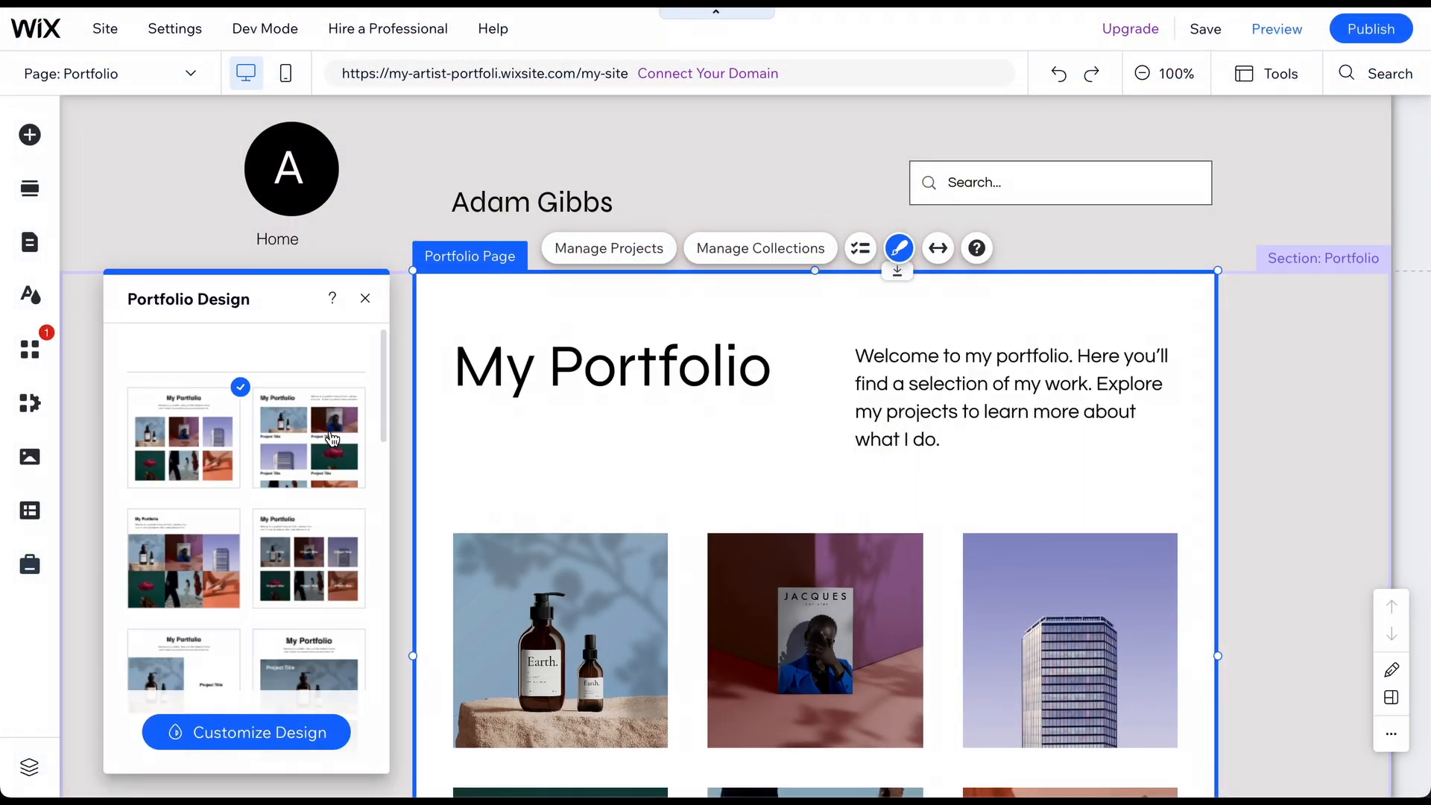
{"action": "left_click", "coordinate": [302, 559]}
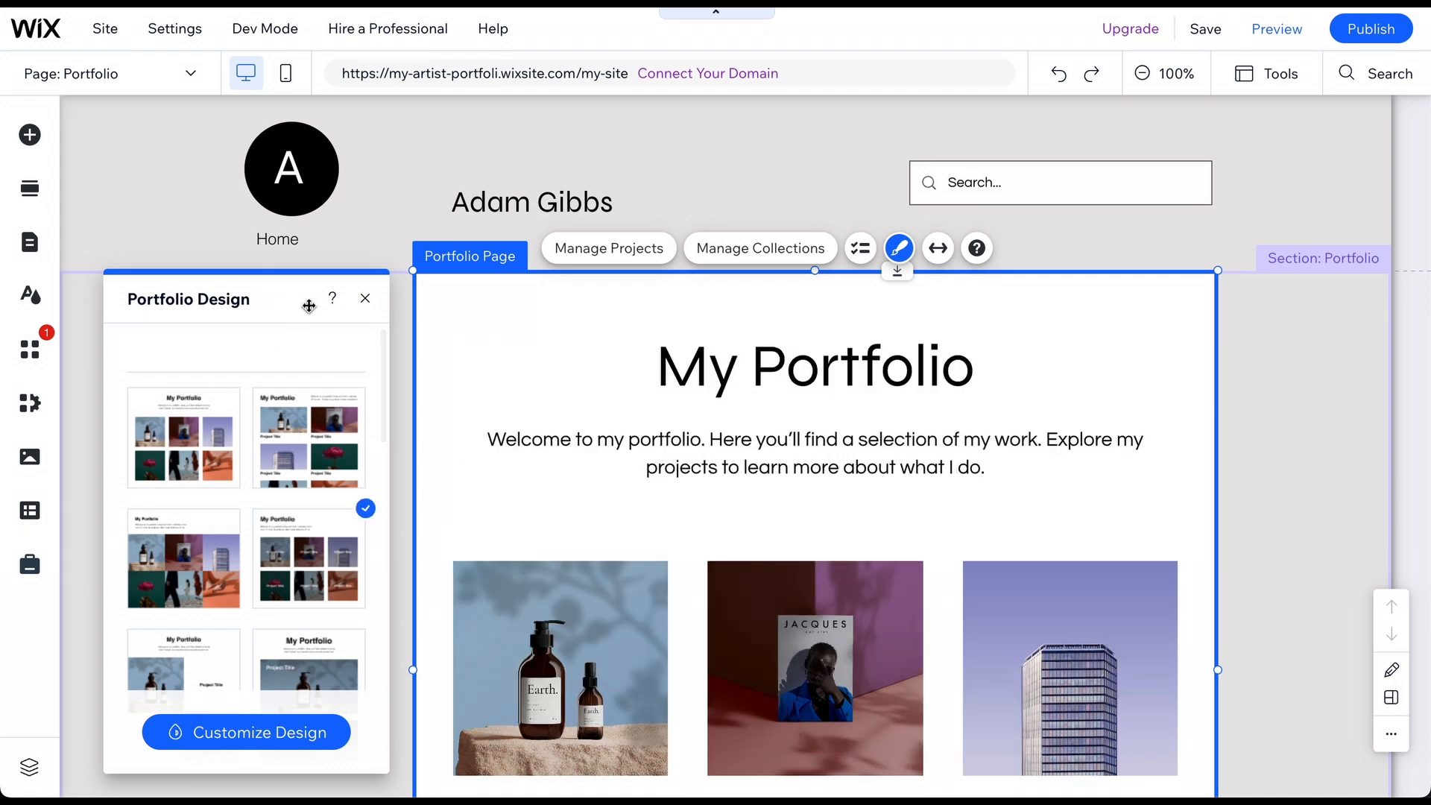
{"action": "left_click", "coordinate": [257, 743]}
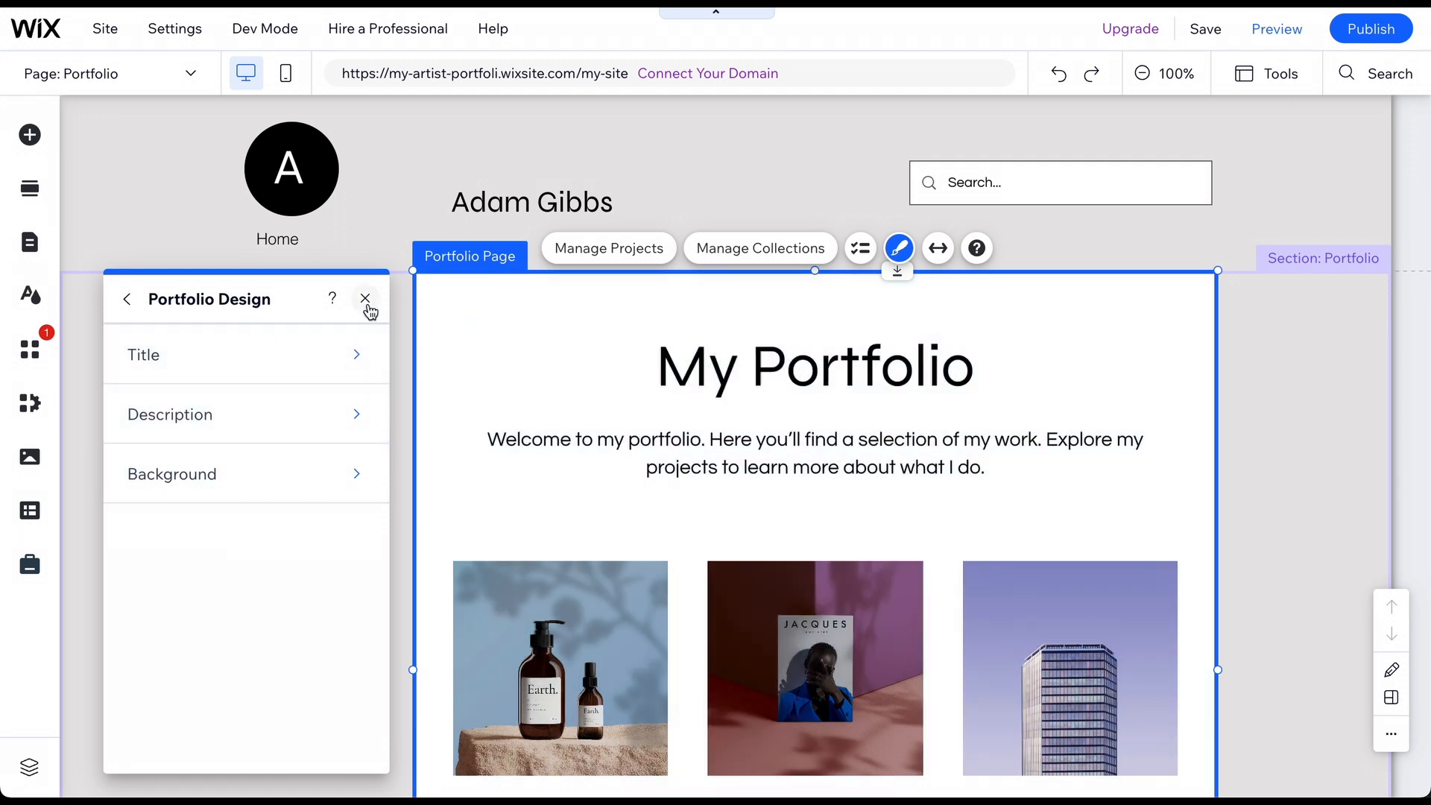
{"action": "left_click", "coordinate": [365, 299]}
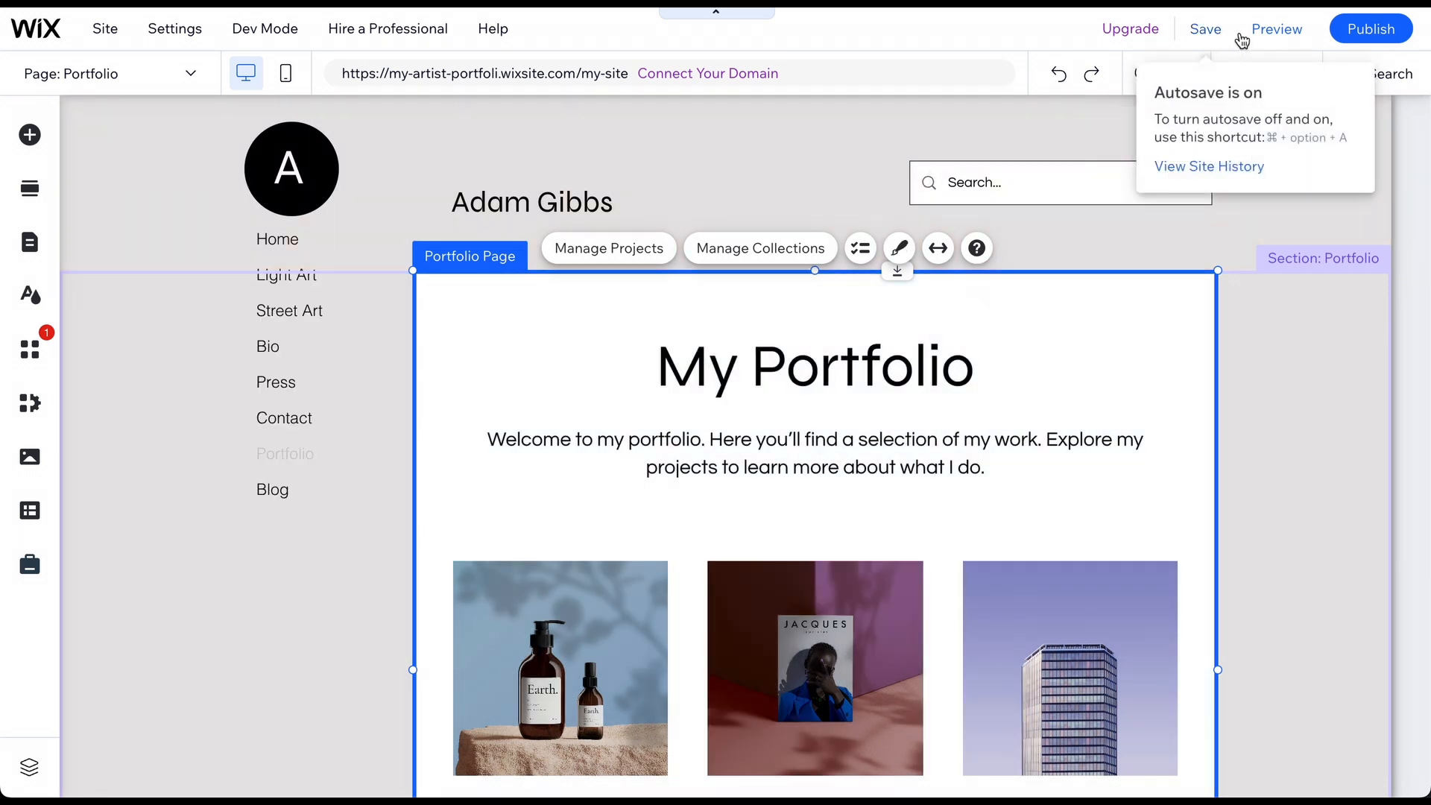
{"action": "left_click", "coordinate": [1272, 33]}
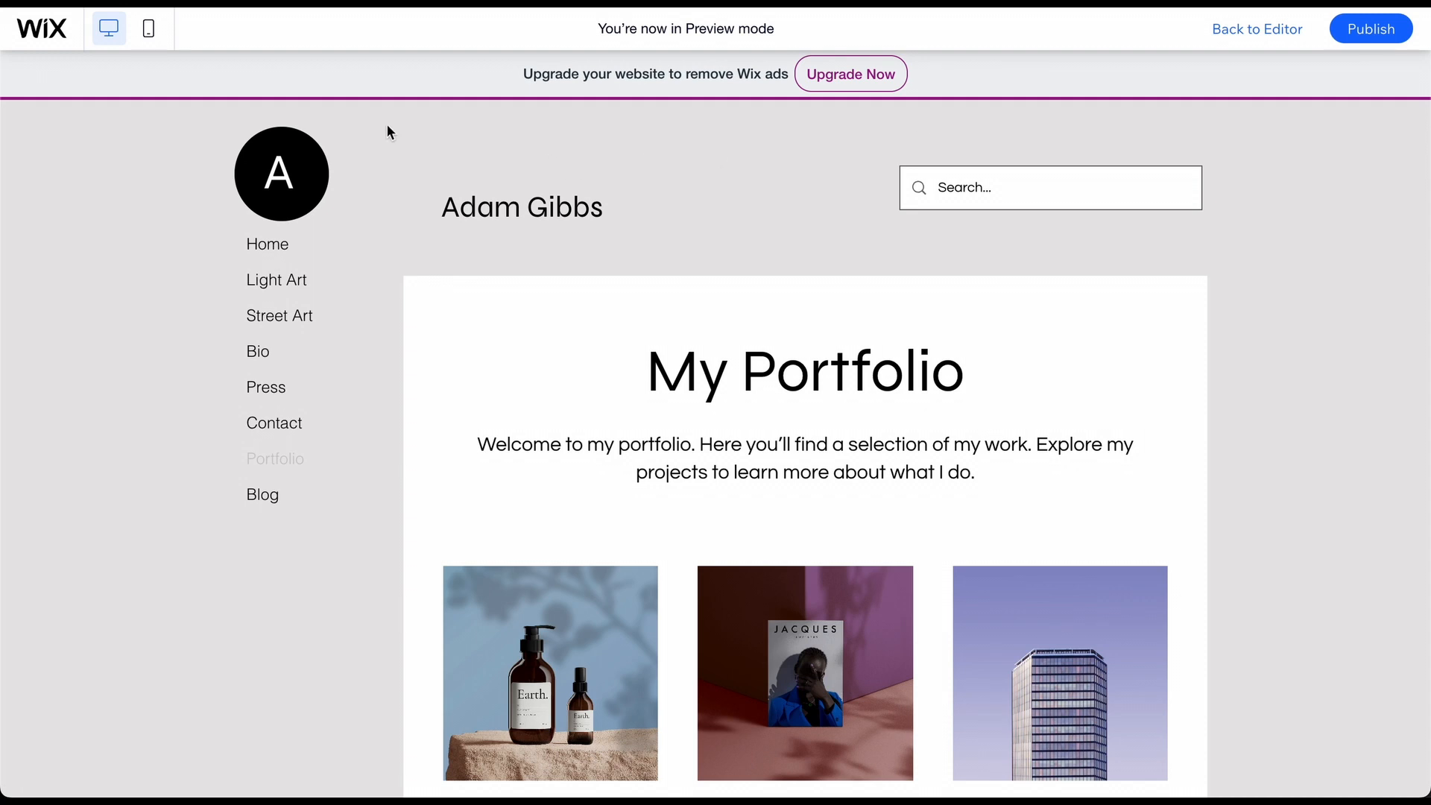
View the Portfolio page in mobile preview, then return to the editor.
{"action": "left_click", "coordinate": [148, 28]}
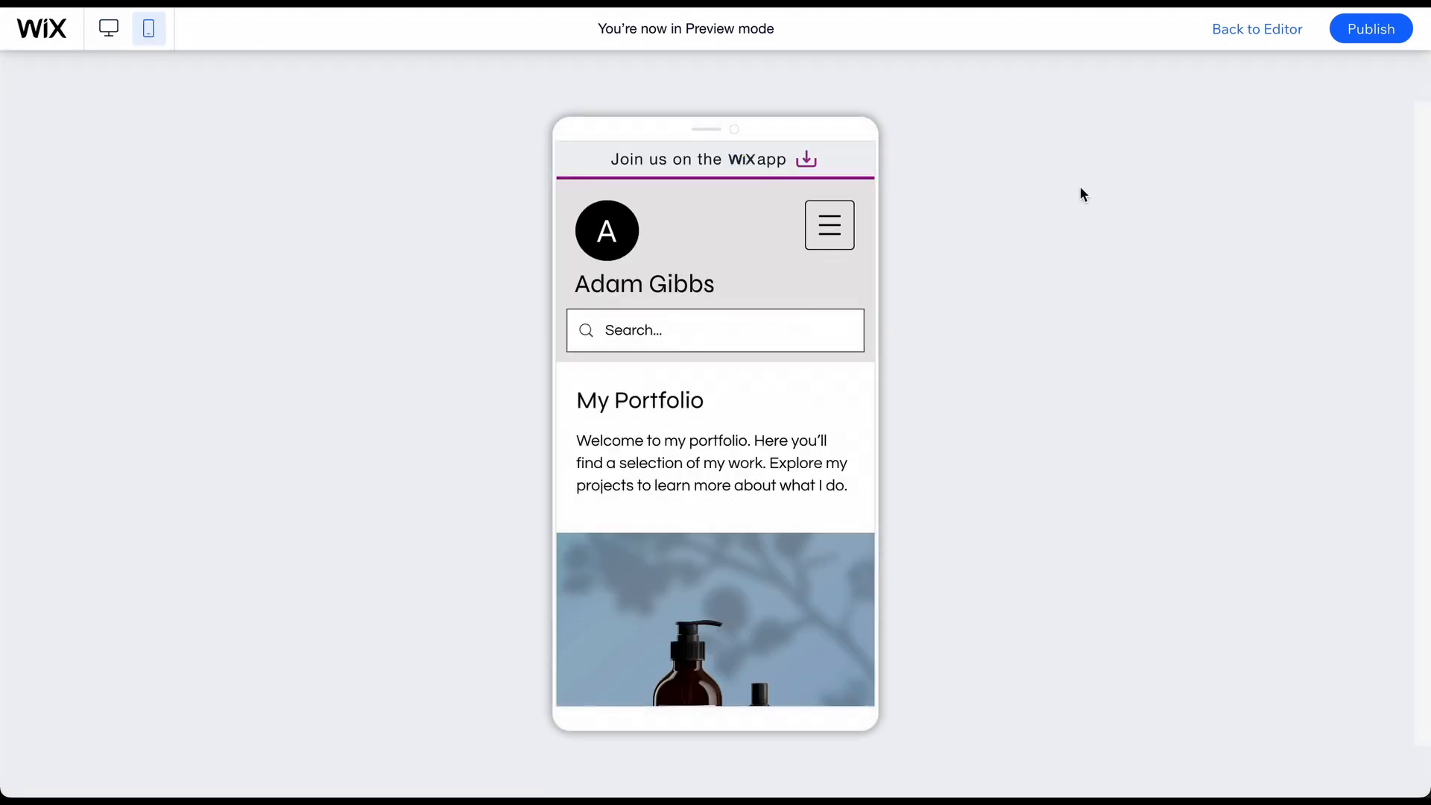
{"action": "left_click", "coordinate": [1255, 30]}
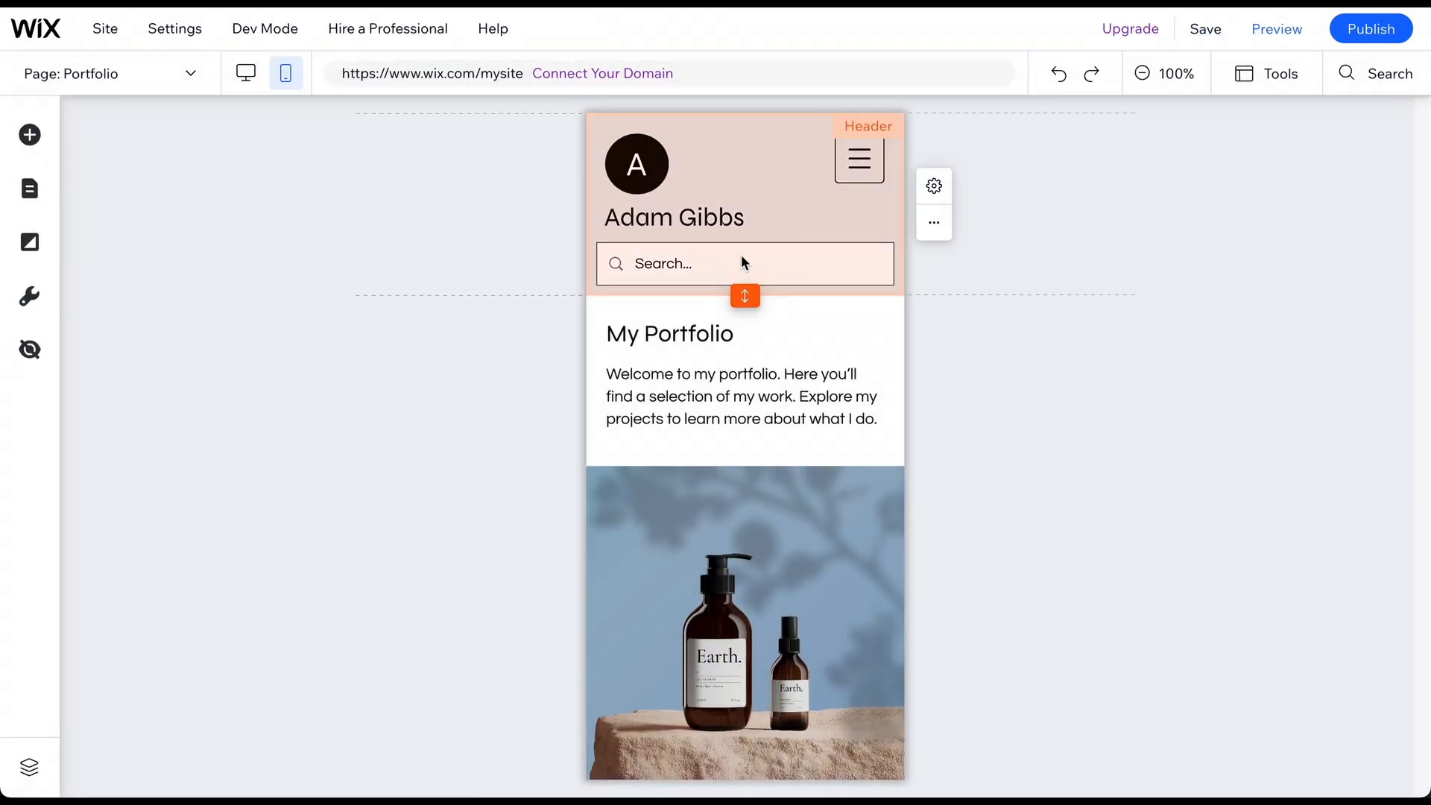
Hide the Wix Site Search bar in the mobile header.
{"action": "left_click", "coordinate": [741, 262]}
{"action": "left_click", "coordinate": [775, 265]}
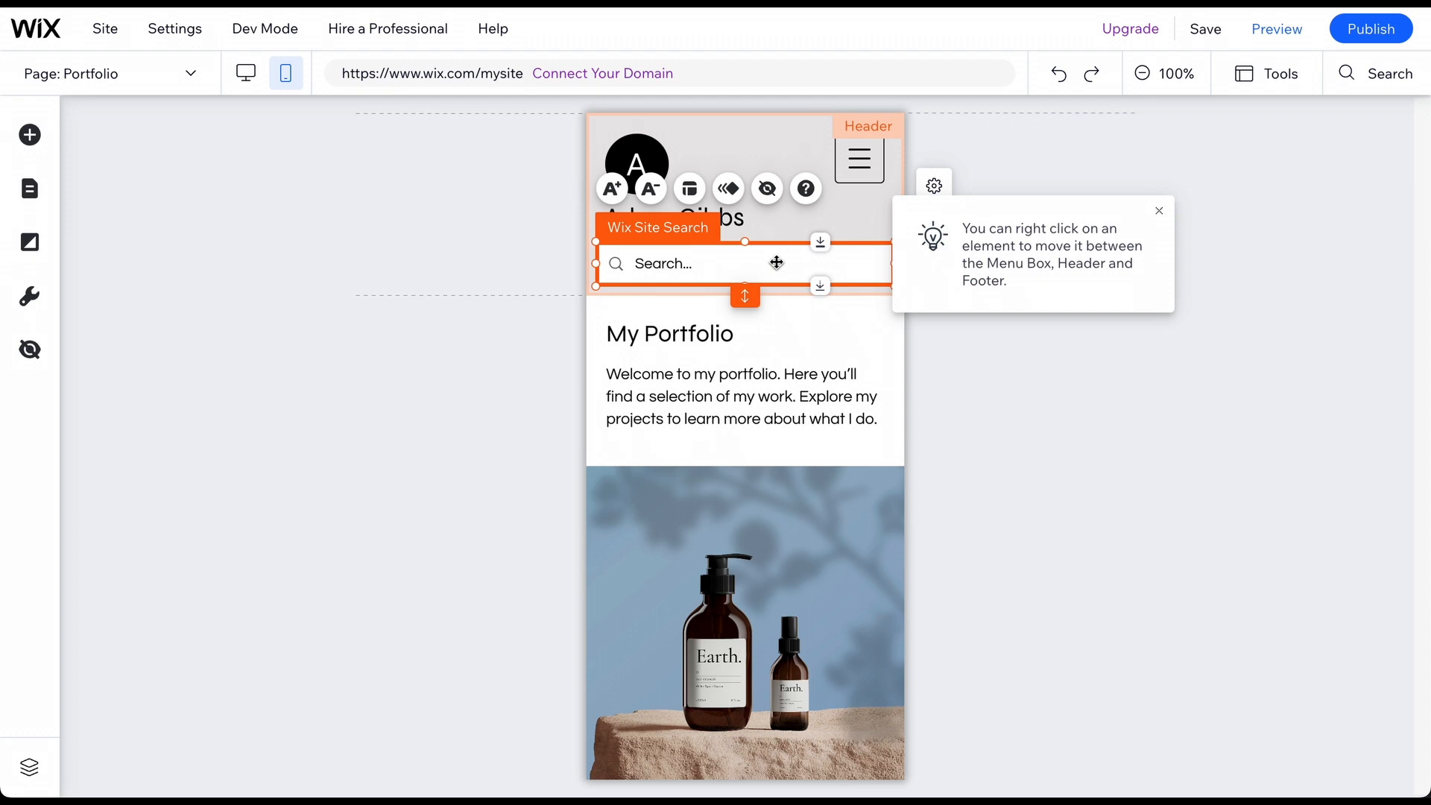
{"action": "key", "text": "Delete"}
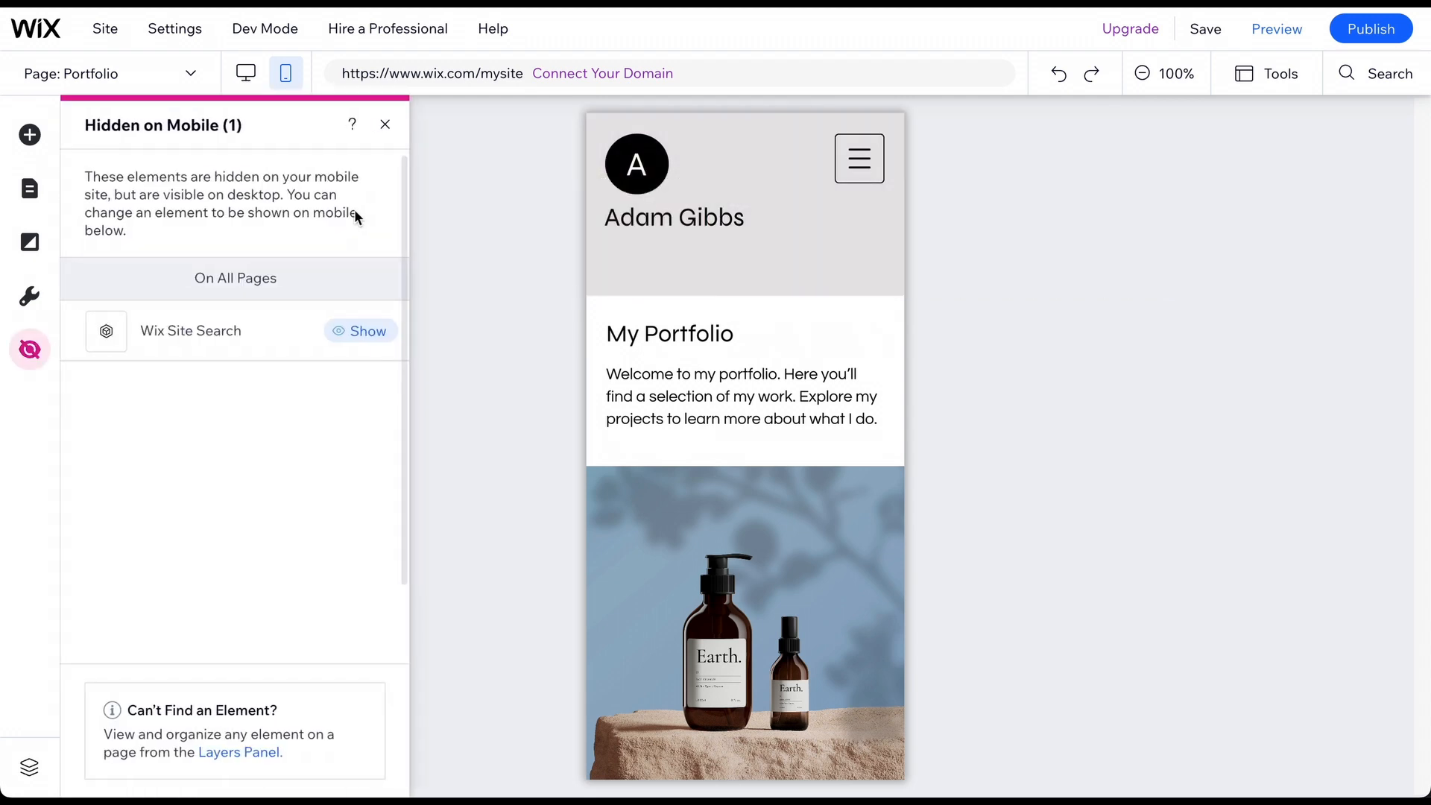
{"action": "left_click", "coordinate": [385, 124]}
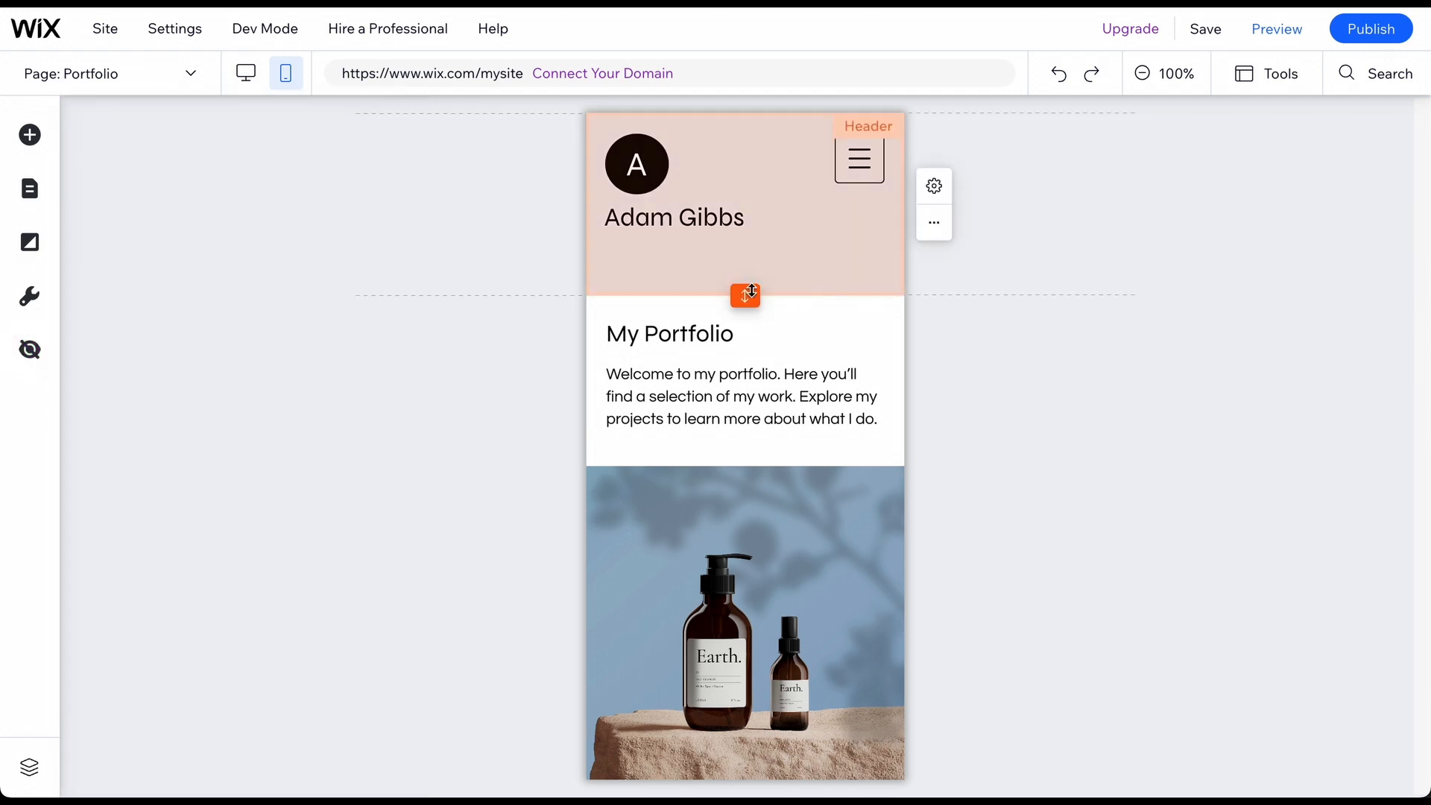
Make the mobile header shorter so content moves up, then save the site.
{"action": "left_click_drag", "start_coordinate": [744, 296], "coordinate": [742, 243]}
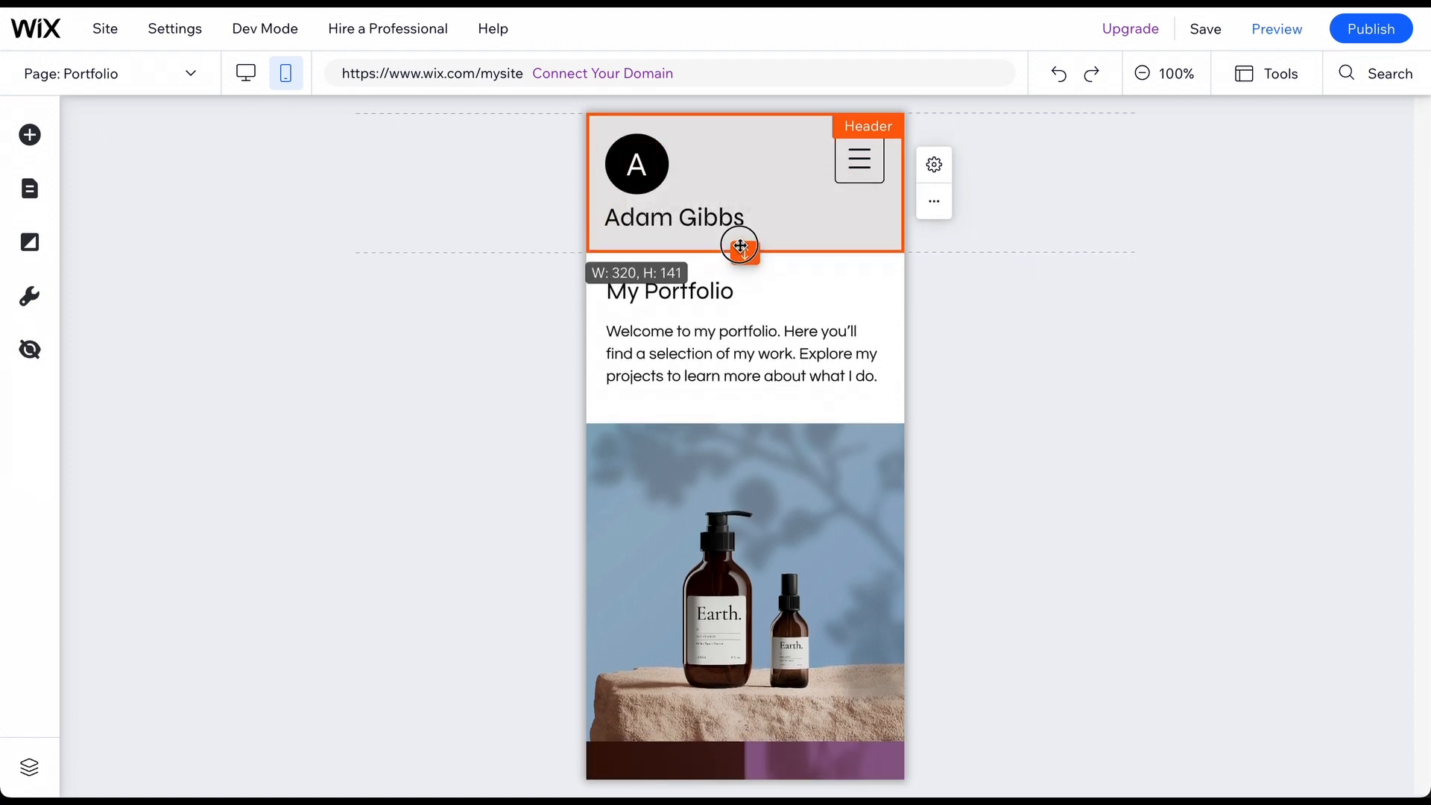
{"action": "left_click", "coordinate": [1208, 29]}
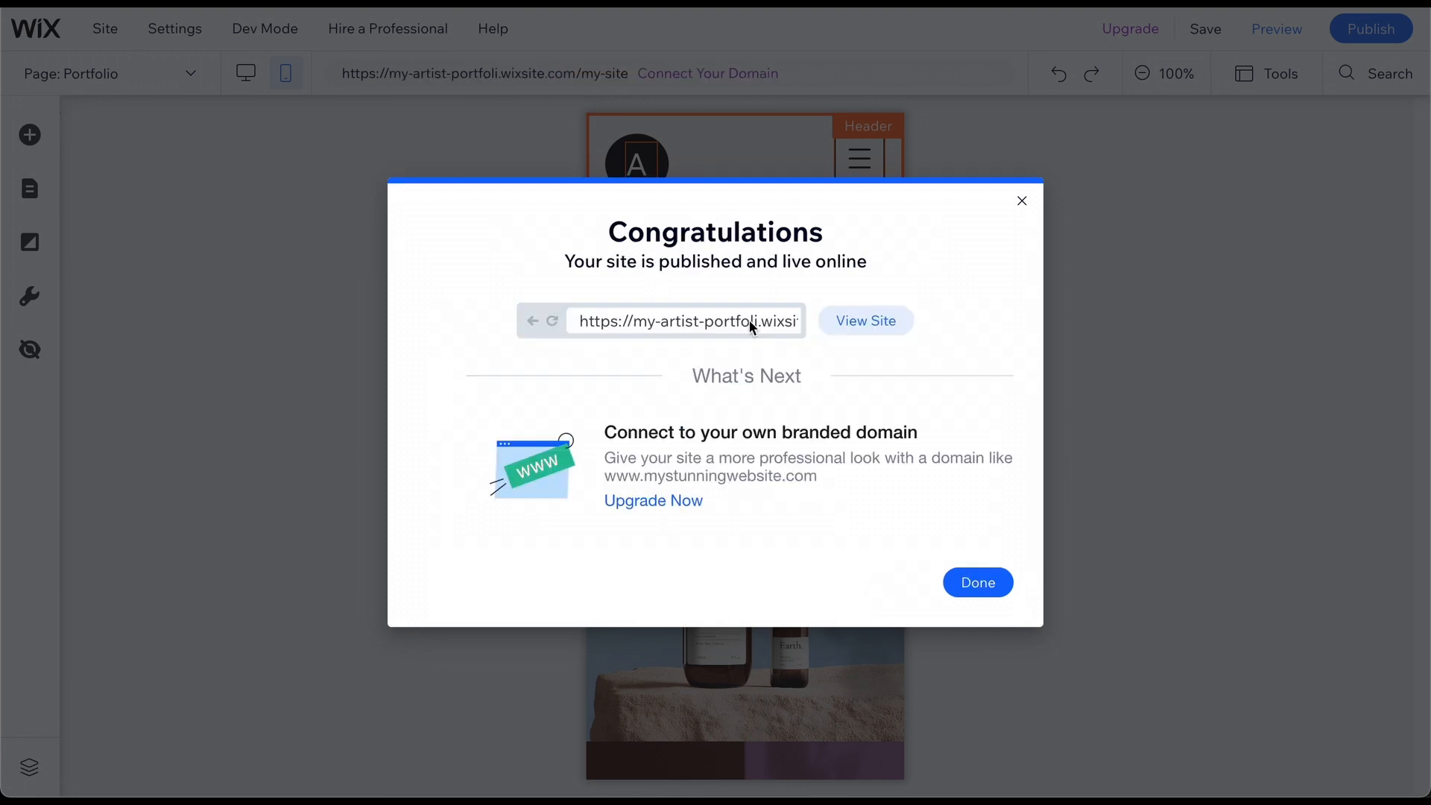
Select the live my-artist-portfoli.wixsite.com/my-site address, then view the Premium plan upgrade offers.
{"action": "left_click_drag", "start_coordinate": [748, 320], "coordinate": [818, 328]}
{"action": "left_click", "coordinate": [669, 501]}
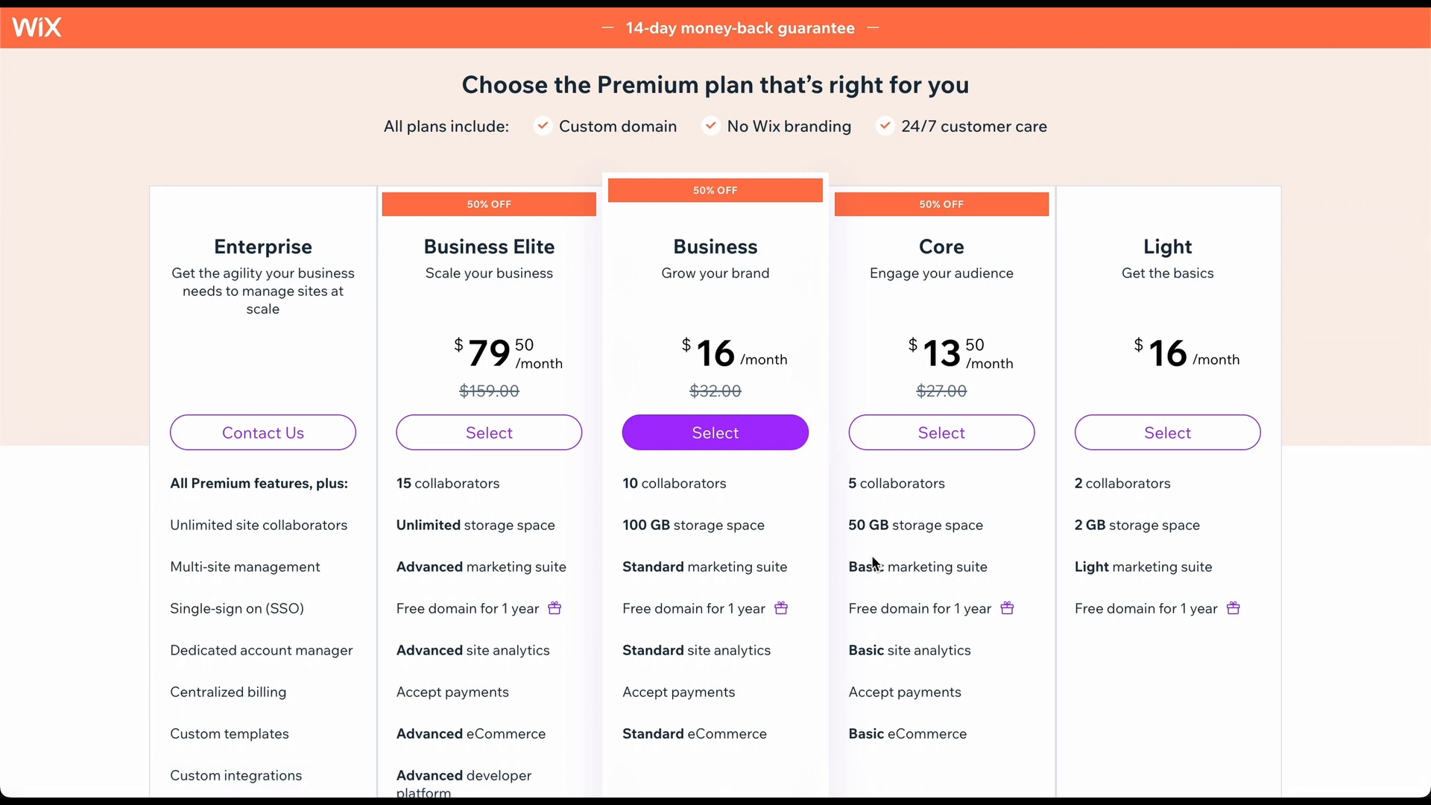
{"action": "scroll", "coordinate": [872, 557], "scroll_direction": "down", "scroll_amount": 1}
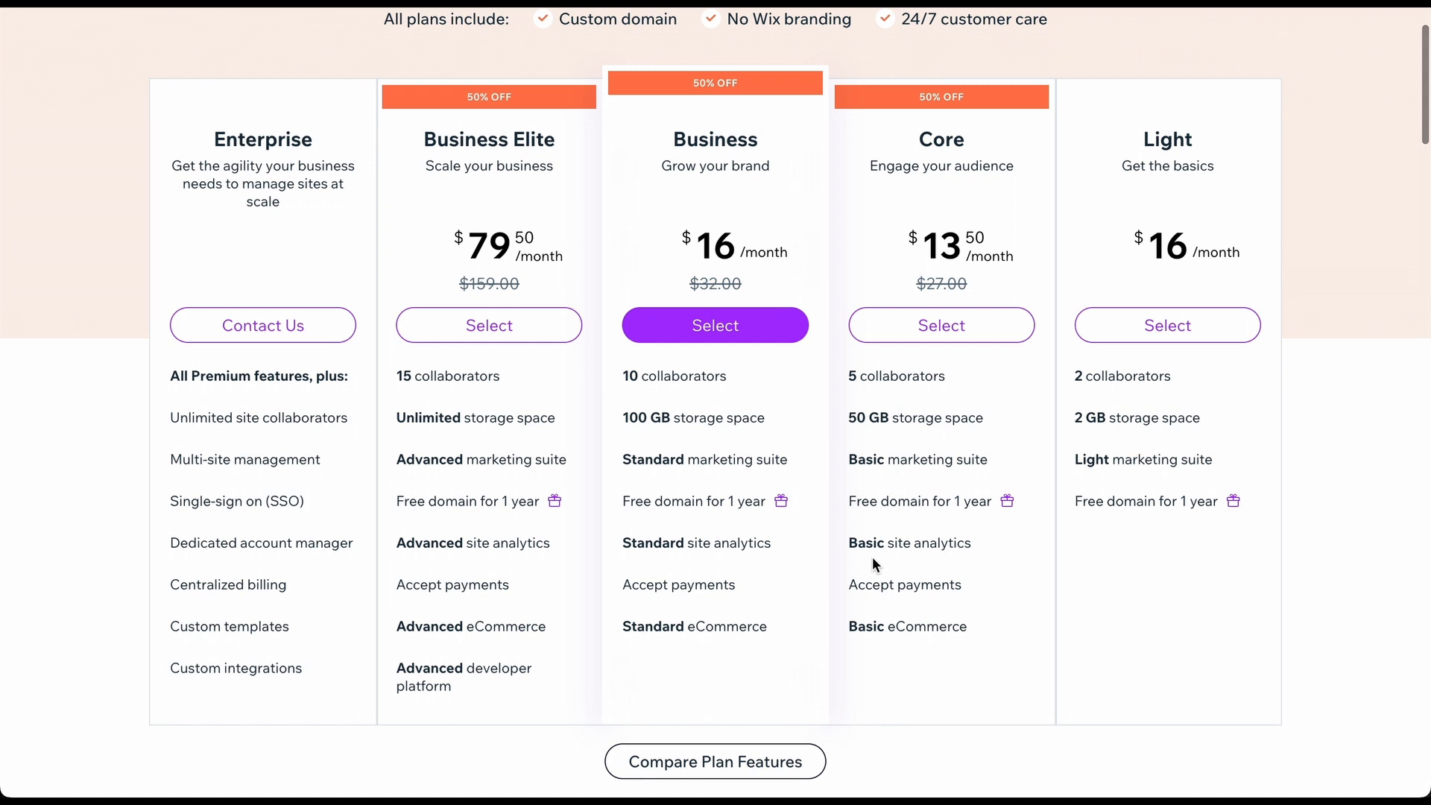
{"action": "scroll", "coordinate": [872, 559], "scroll_direction": "down", "scroll_amount": 1}
{"action": "scroll", "coordinate": [873, 557], "scroll_direction": "down", "scroll_amount": 1}
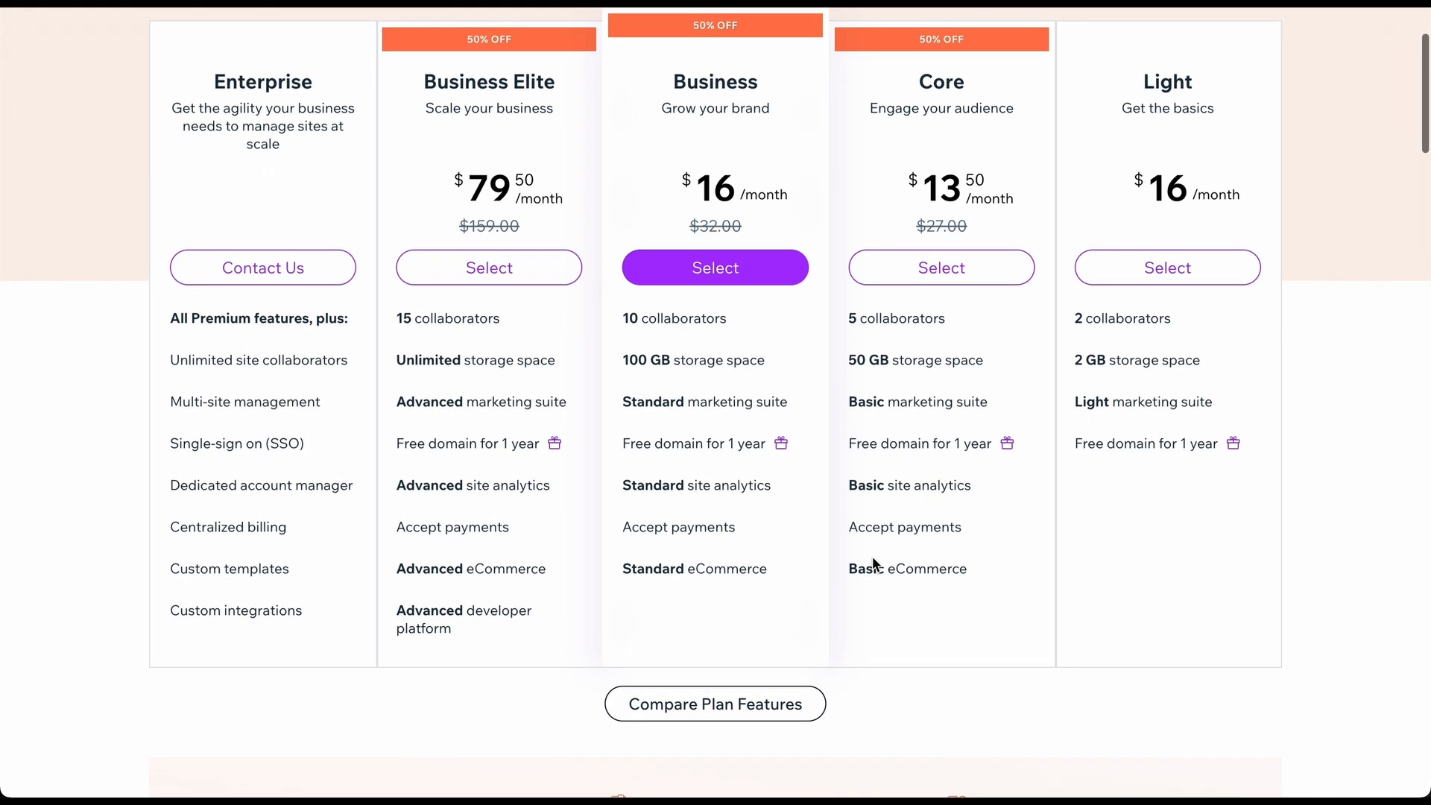
{"action": "left_click", "coordinate": [718, 700]}
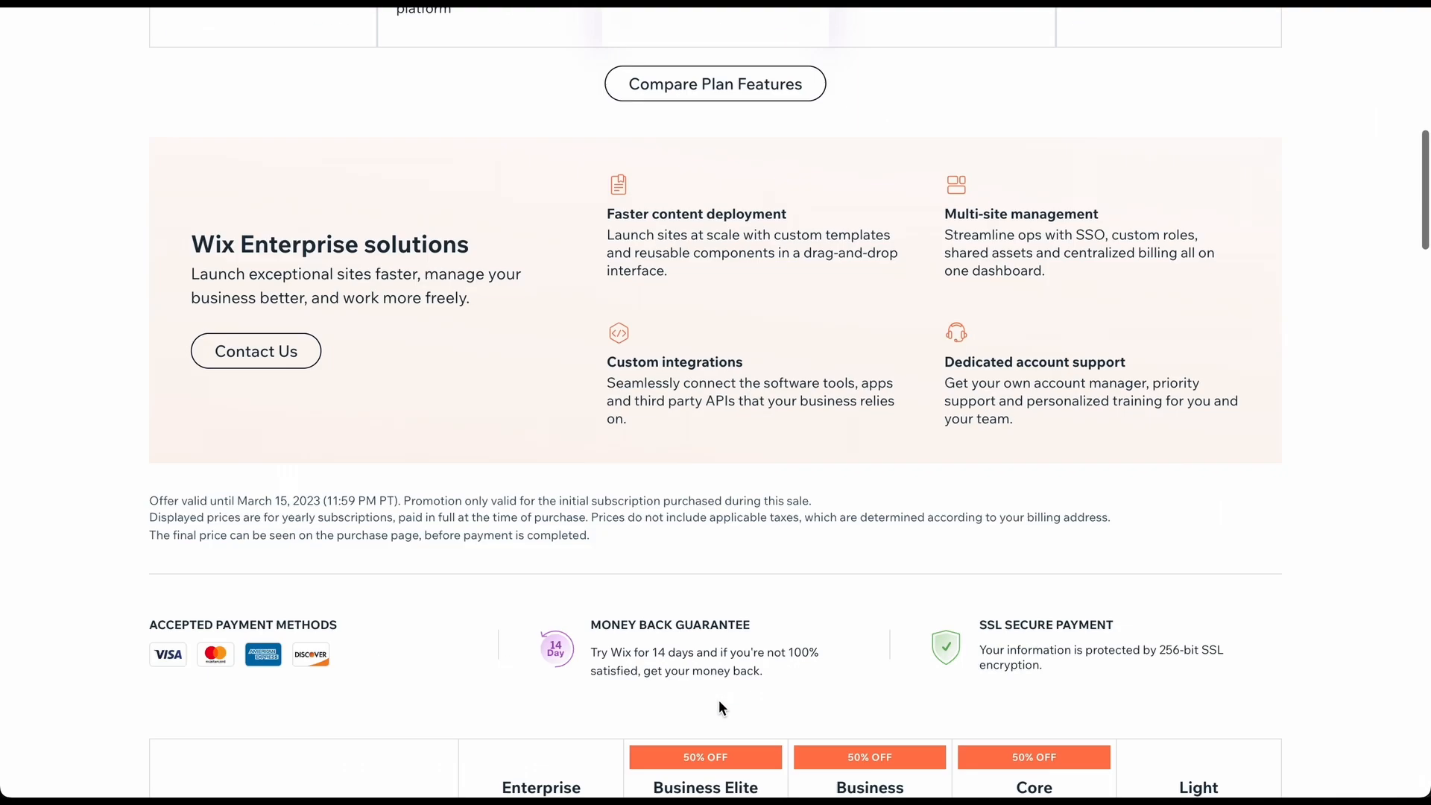
{"action": "scroll", "coordinate": [720, 706], "scroll_direction": "down", "scroll_amount": 2}
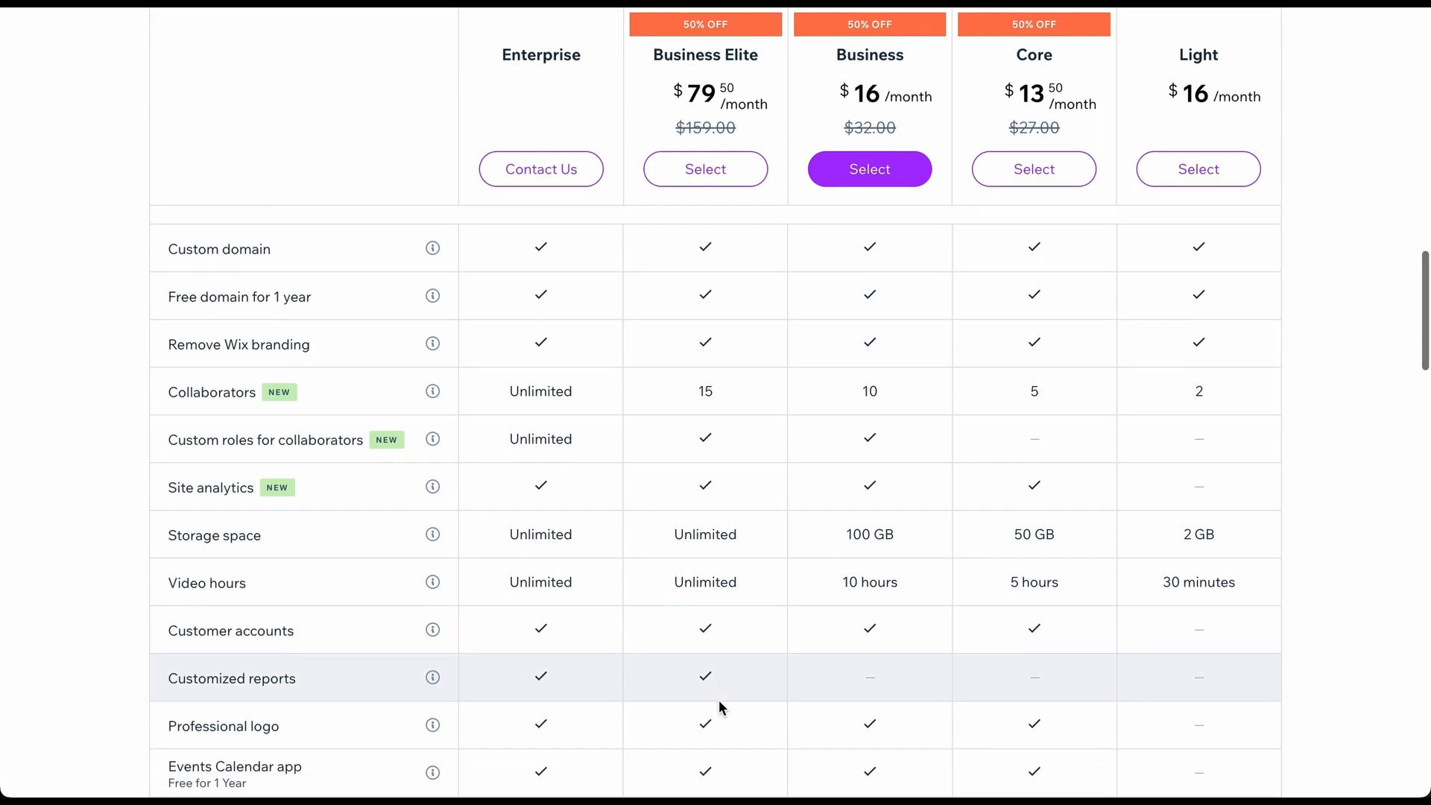
{"action": "scroll", "coordinate": [718, 701], "scroll_direction": "down", "scroll_amount": 3}
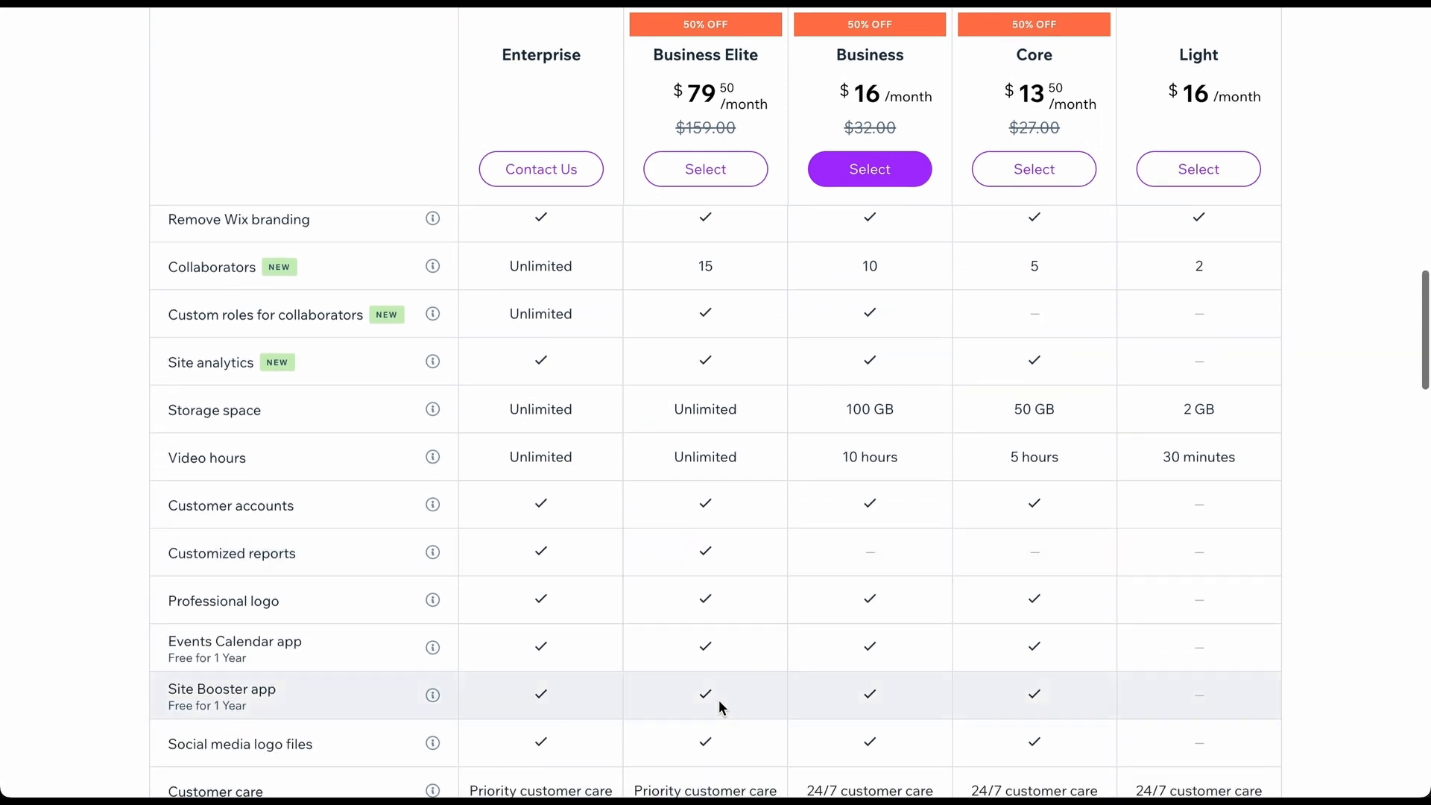
{"action": "scroll", "coordinate": [719, 700], "scroll_direction": "up", "scroll_amount": 8}
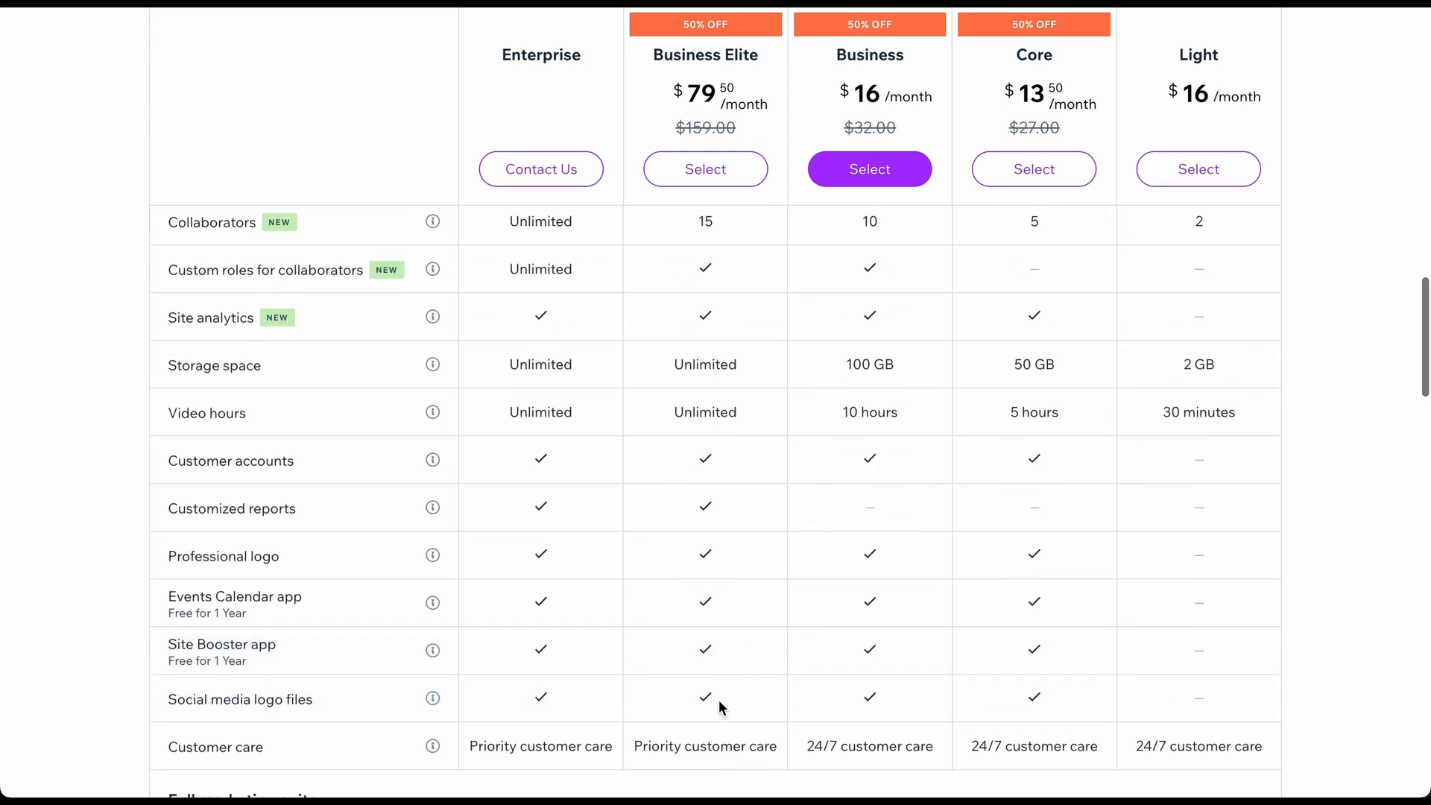
{"action": "scroll", "coordinate": [719, 700], "scroll_direction": "up", "scroll_amount": 3}
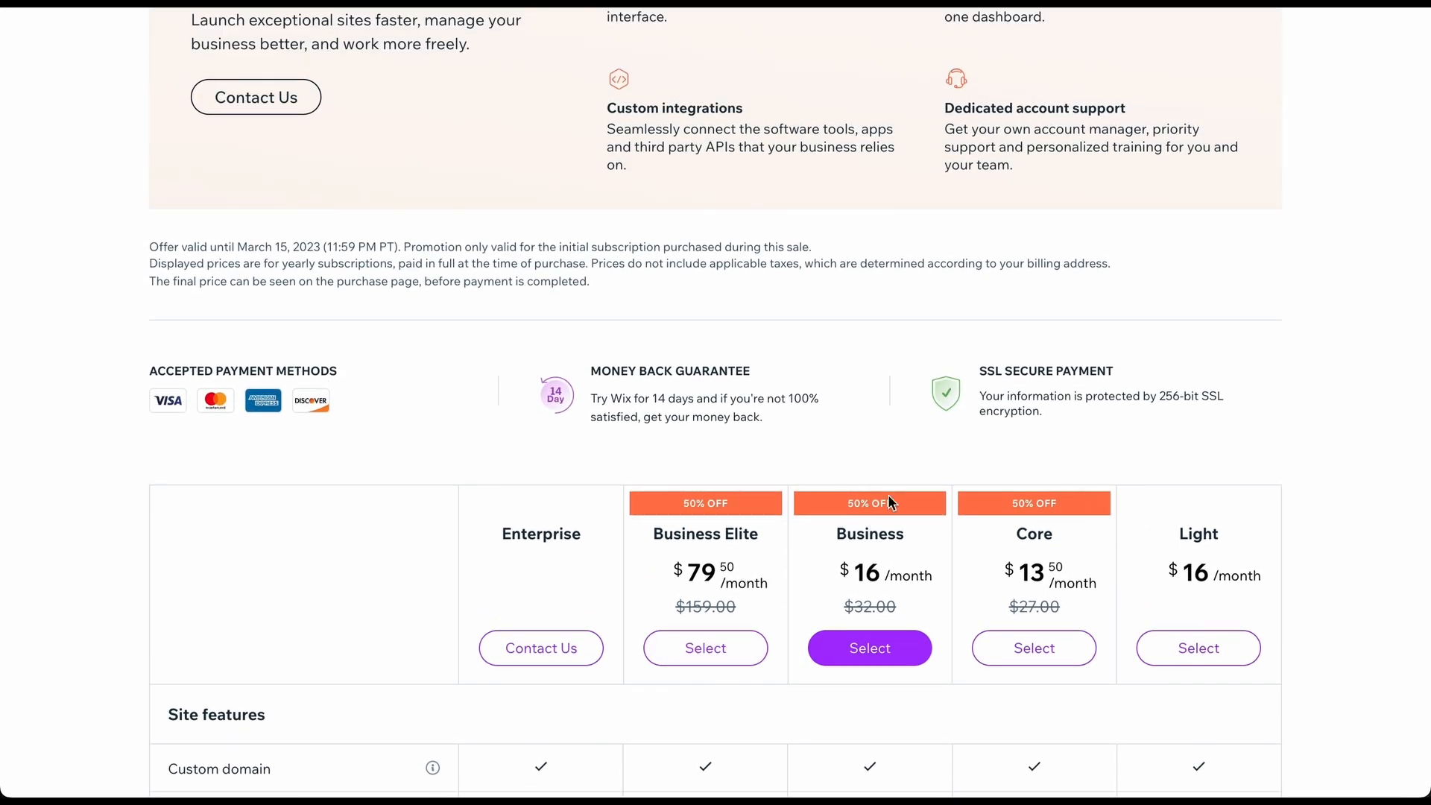
{"action": "scroll", "coordinate": [842, 494], "scroll_direction": "up", "scroll_amount": 13}
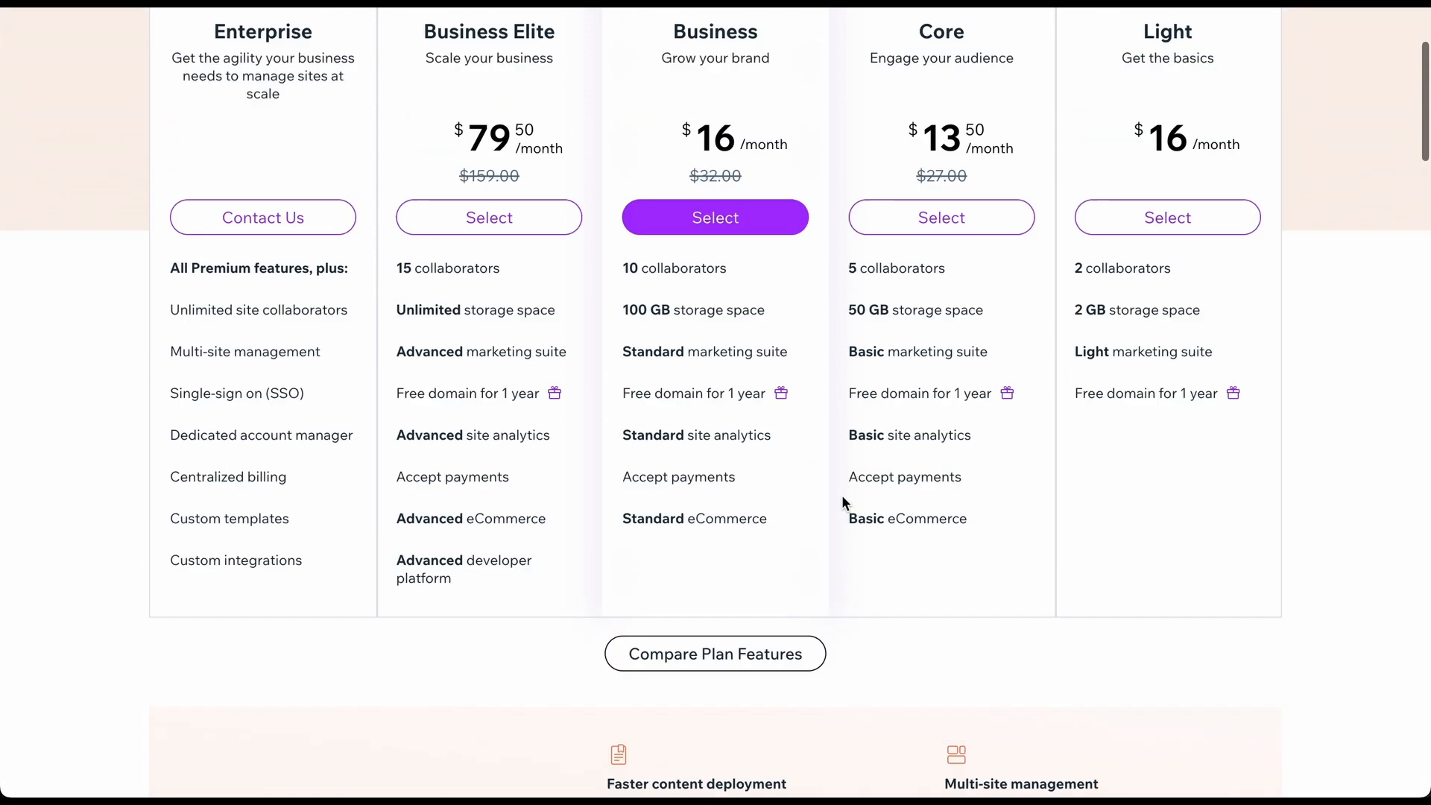
{"action": "scroll", "coordinate": [842, 495], "scroll_direction": "up", "scroll_amount": 3}
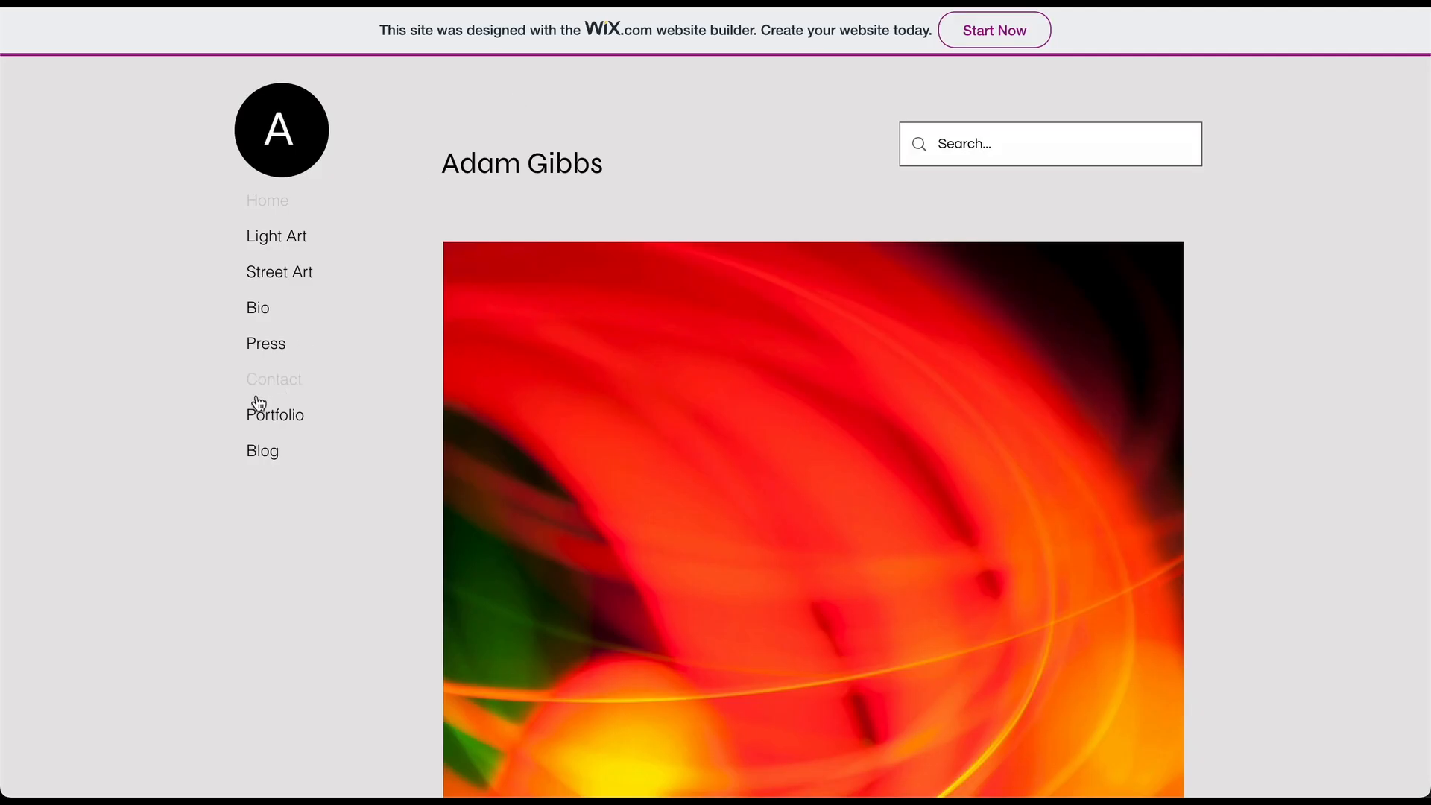
Go to the live Portfolio page and browse its 'My Portfolio' project image grid.
{"action": "left_click", "coordinate": [270, 421]}
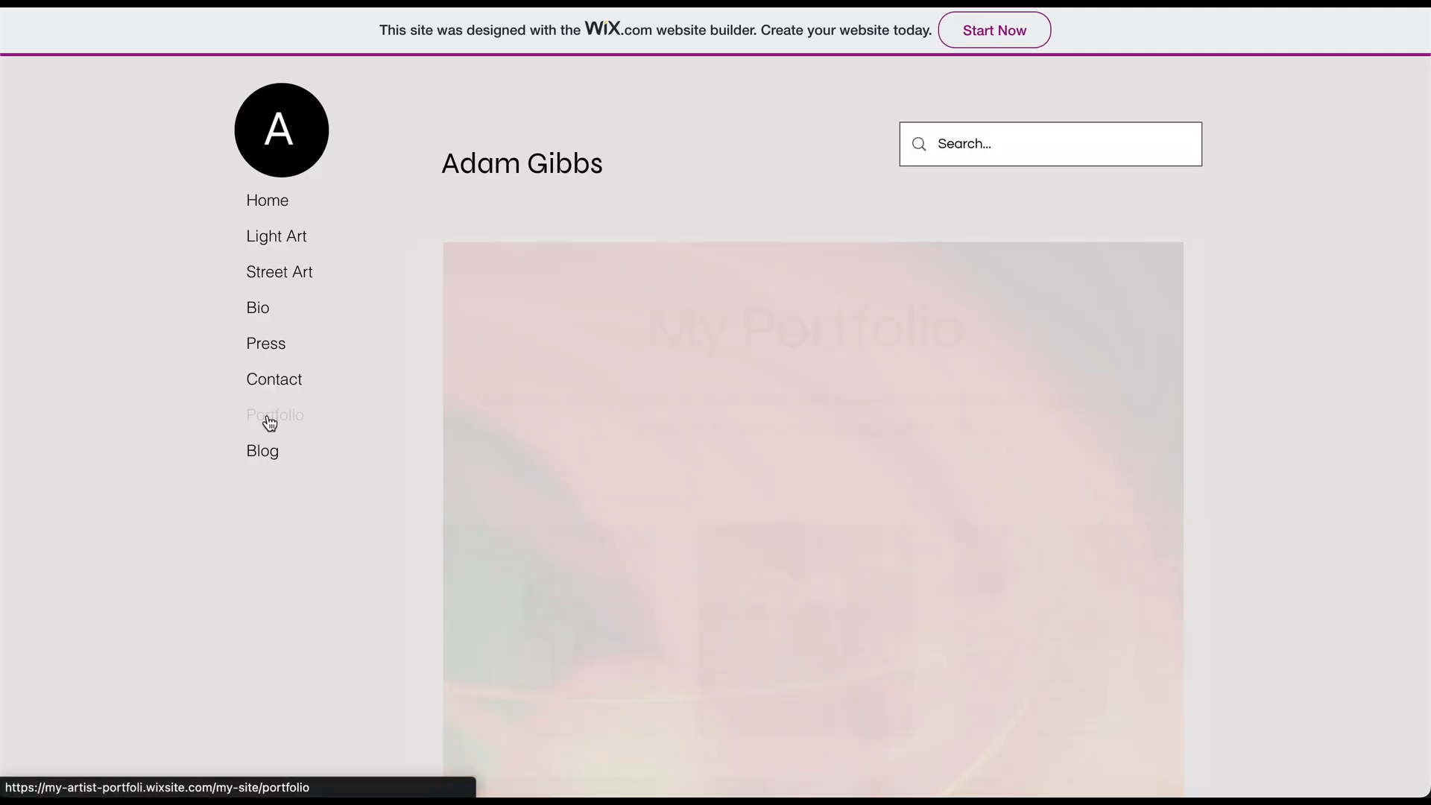
{"action": "scroll", "coordinate": [269, 421], "scroll_direction": "down", "scroll_amount": 4}
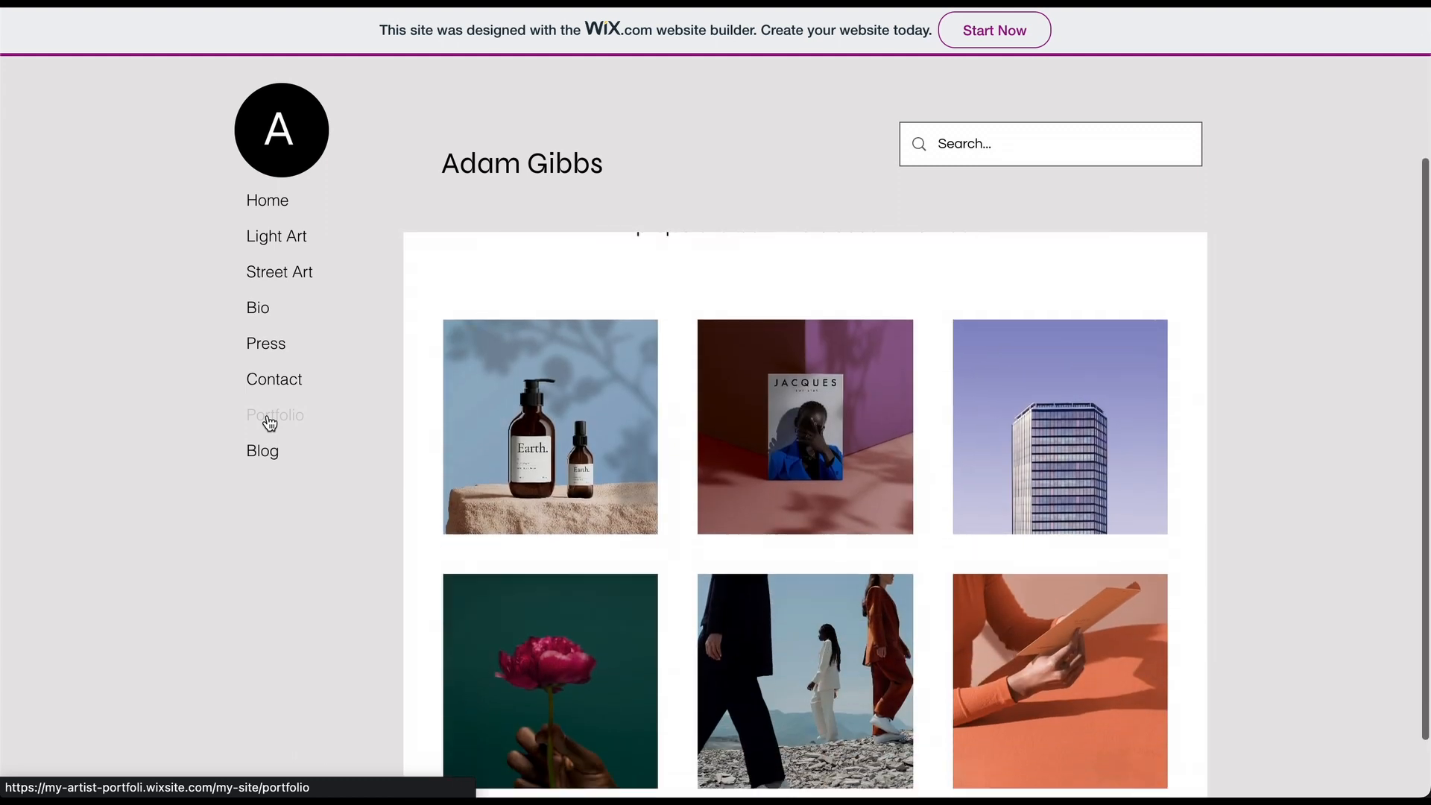
{"action": "scroll", "coordinate": [269, 421], "scroll_direction": "up", "scroll_amount": 4}
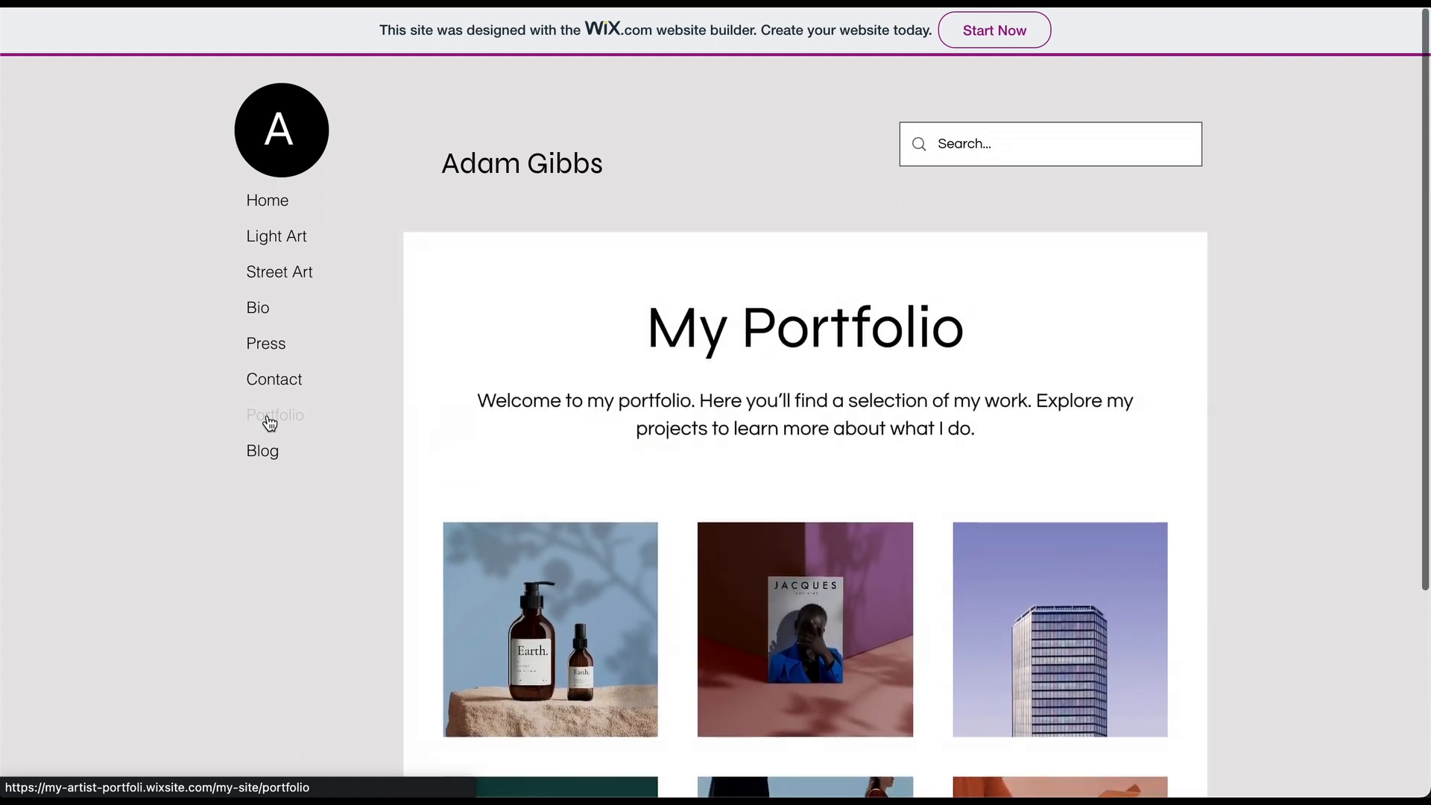